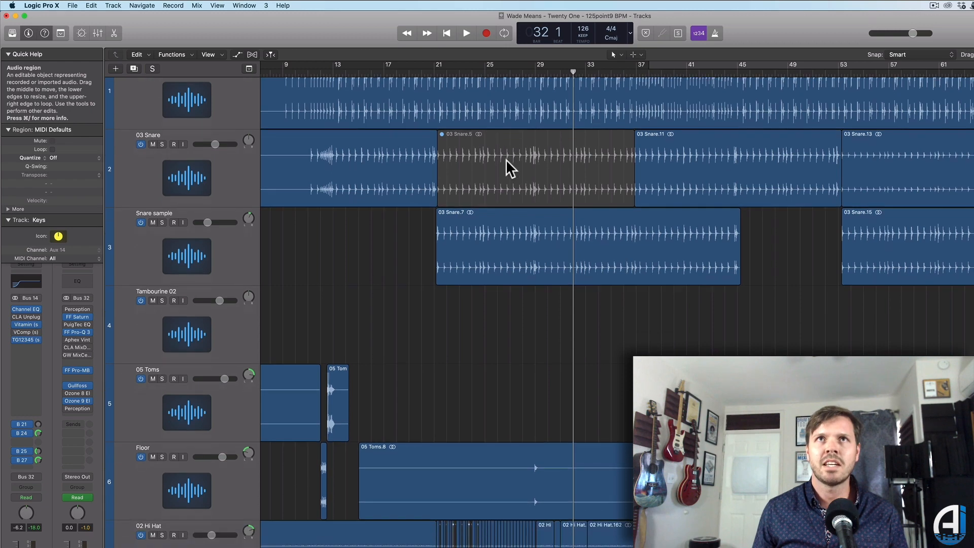
Select the Snare sample track with its regions and inspect its Drumagog 5 plug-in, closing the plug-in window again.
scroll(506, 167, up, 1)
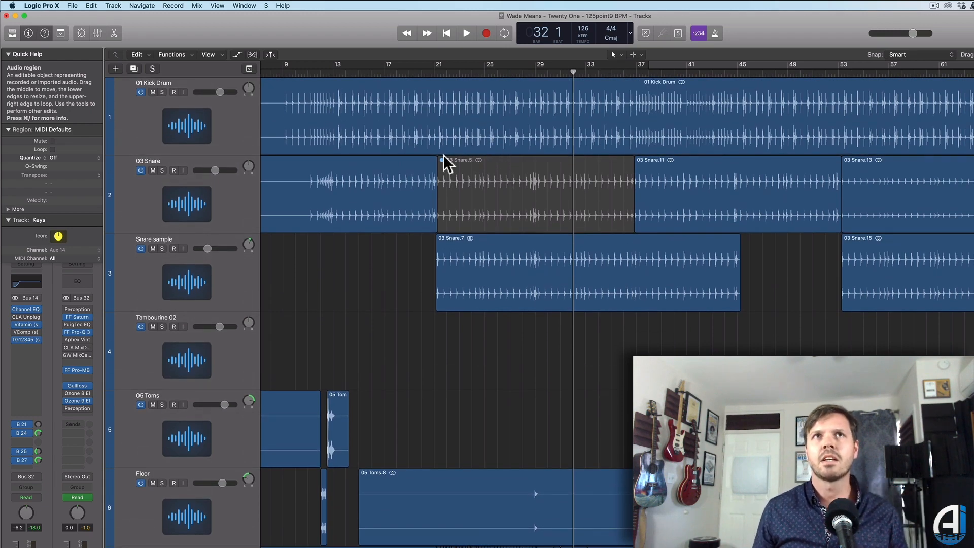
click(472, 259)
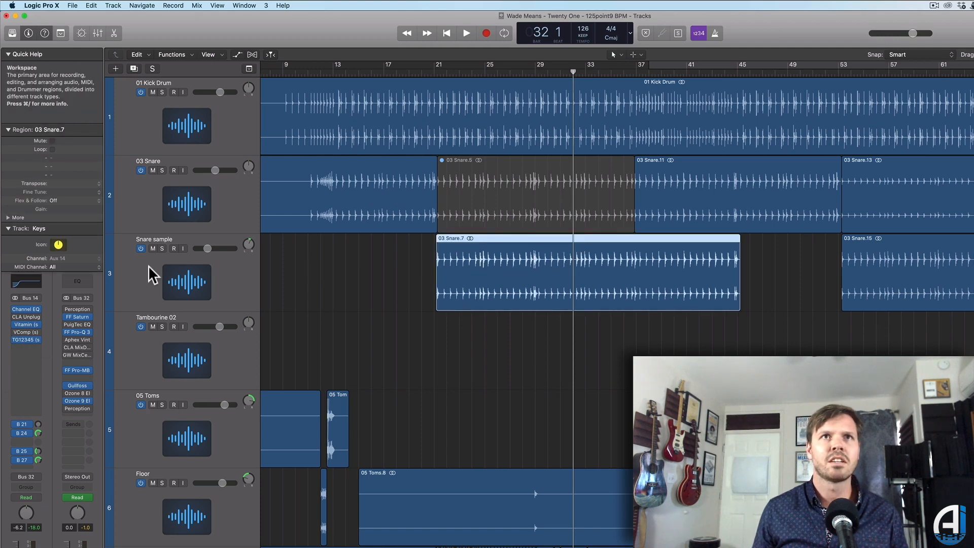
click(150, 280)
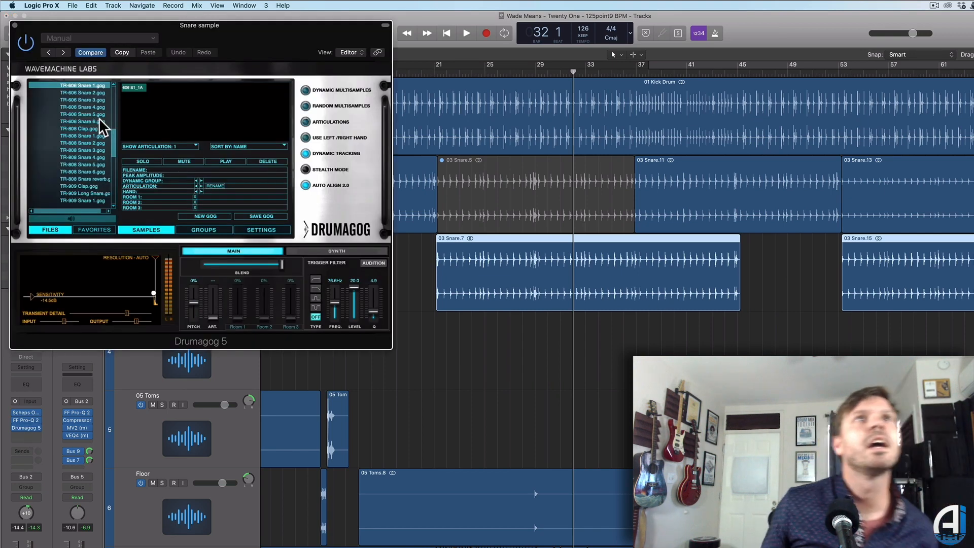
click(14, 24)
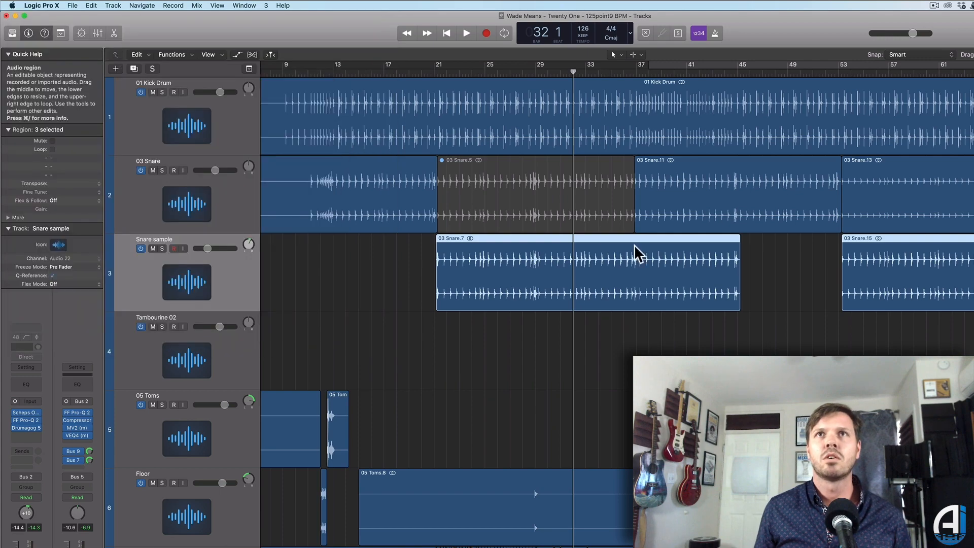
Move the playhead to bar 53, where the second Snare sample region begins.
scroll(540, 297, right, 5)
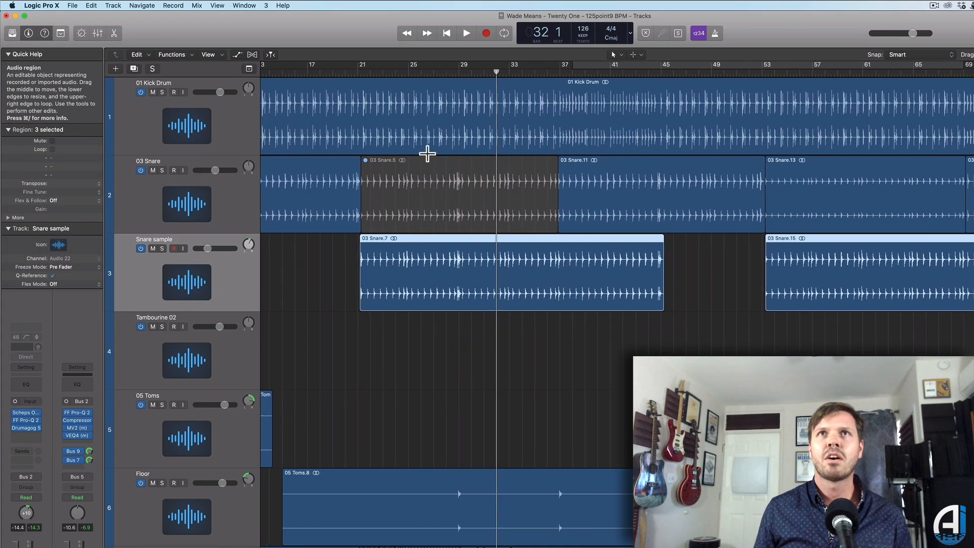
scroll(507, 117, right, 6)
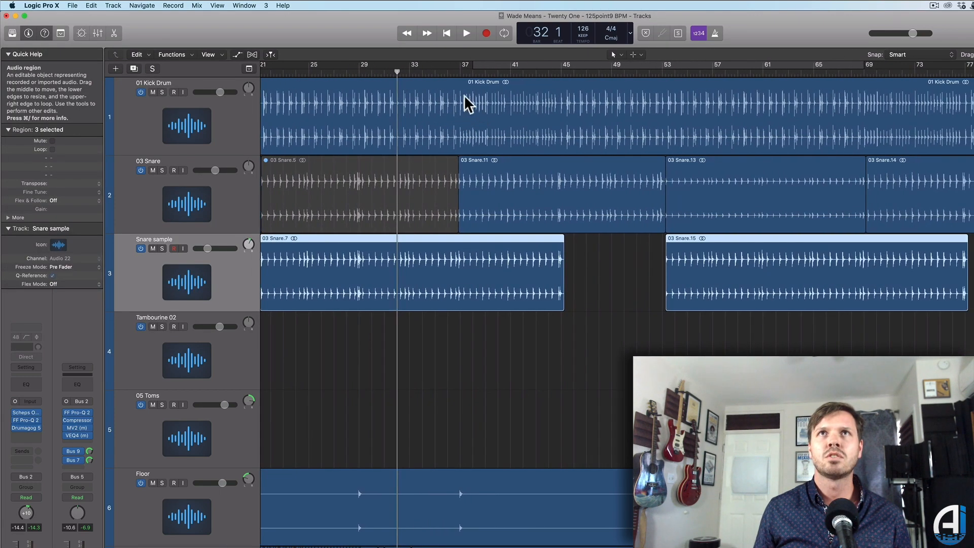
click(454, 74)
drag(454, 74, 665, 86)
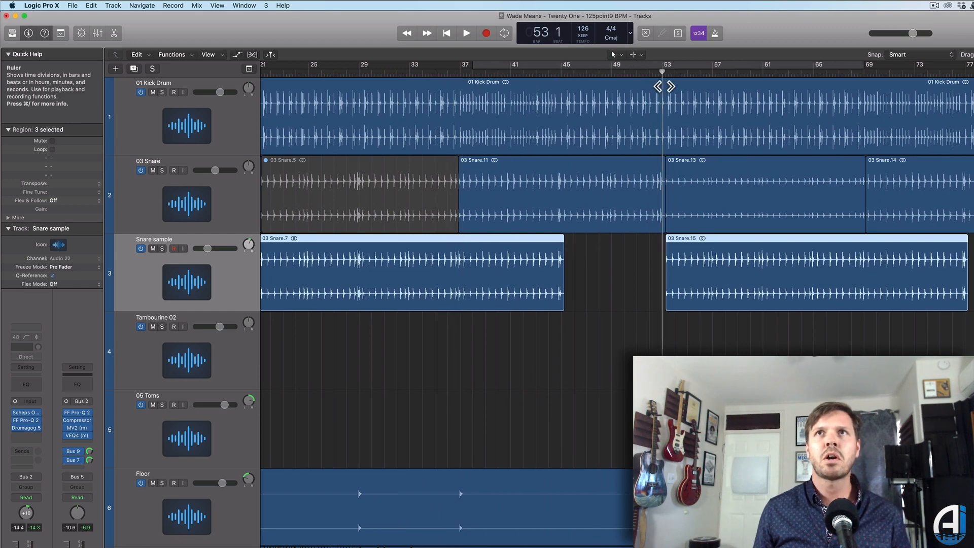
scroll(655, 99, right, 8)
drag(524, 71, 528, 108)
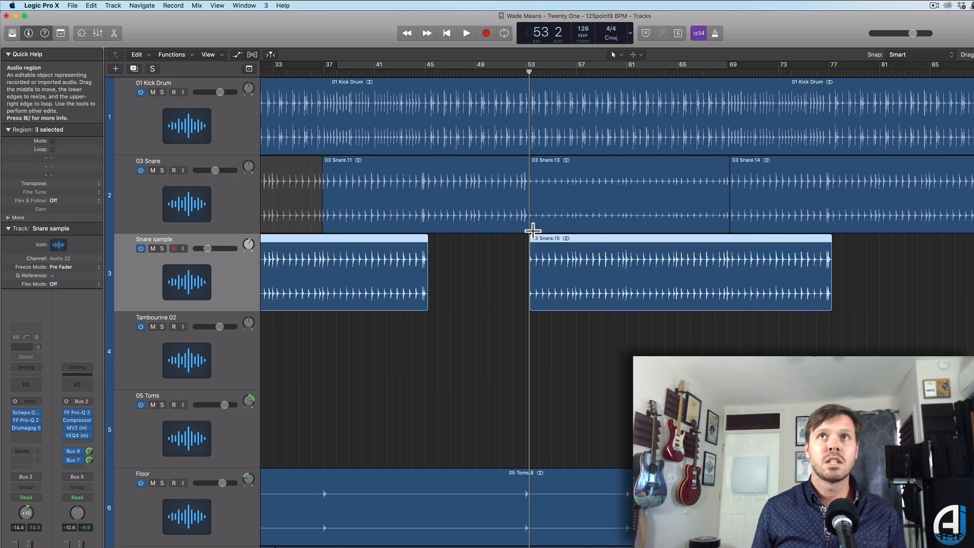
Select the 03 Snare.13 region on the 03 Snare track to inspect its region gain.
click(579, 187)
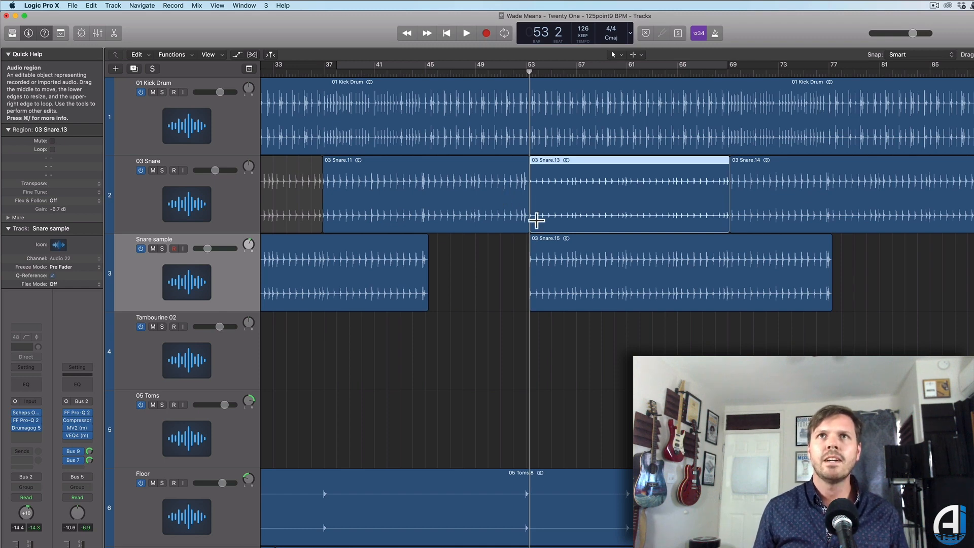
scroll(536, 219, down, 3)
scroll(536, 219, up, 3)
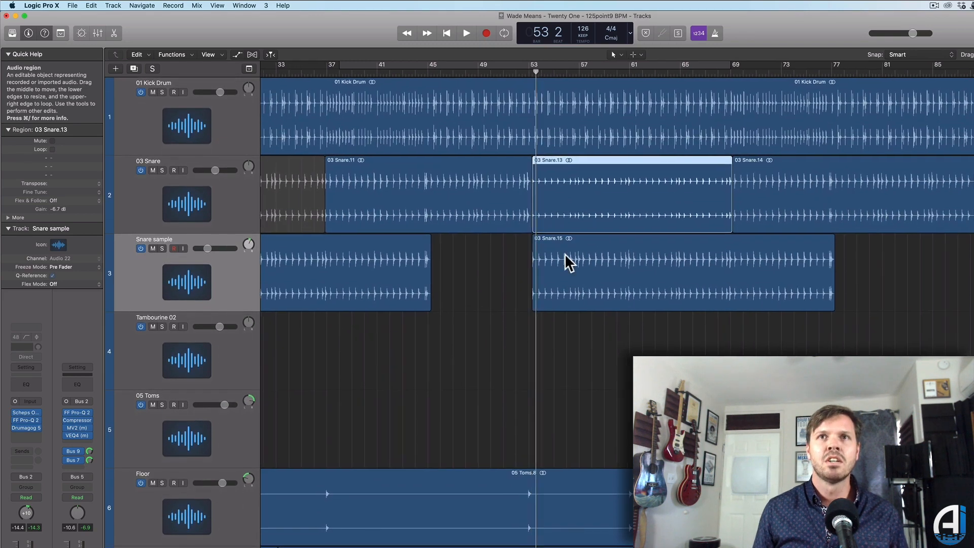
Place the playhead at bar 21, where the first Snare sample region starts, and examine the surrounding drum tracks up close.
scroll(565, 254, left, 10)
scroll(565, 254, down, 3)
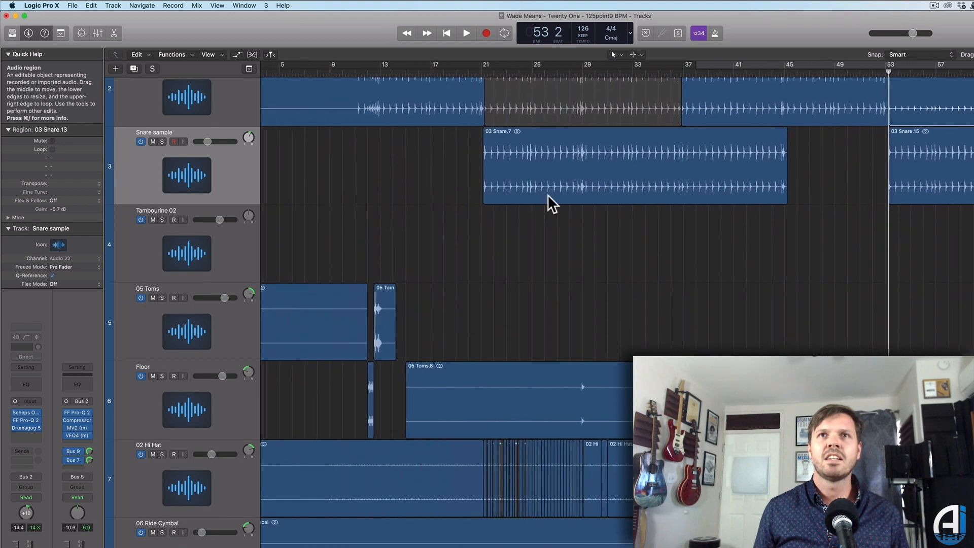
scroll(548, 195, left, 1)
click(504, 75)
key(super+Right)
key(super+Right)
key(super+Right)
key(super+Right)
key(super+Right)
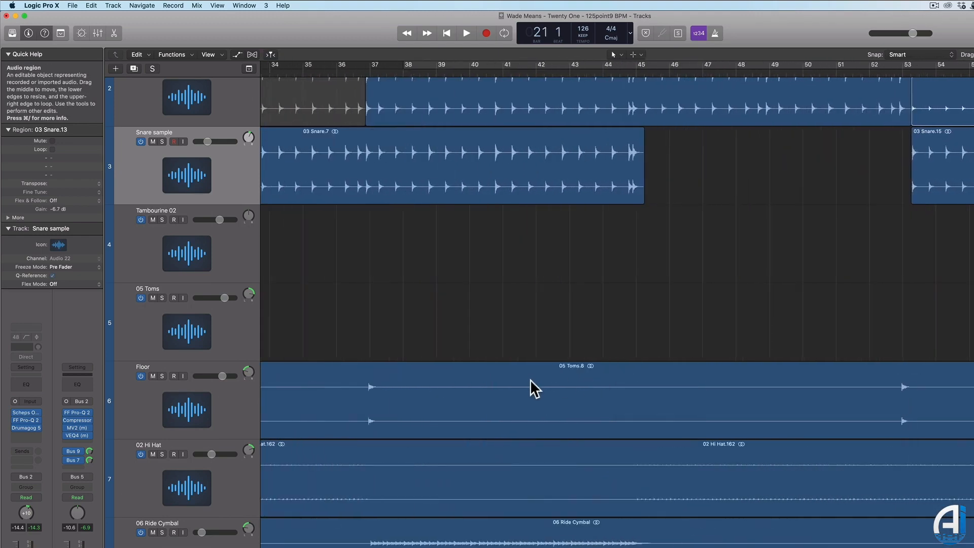
scroll(531, 379, left, 15)
scroll(530, 379, right, 1)
key(super+Right)
key(super+Right)
scroll(530, 379, right, 3)
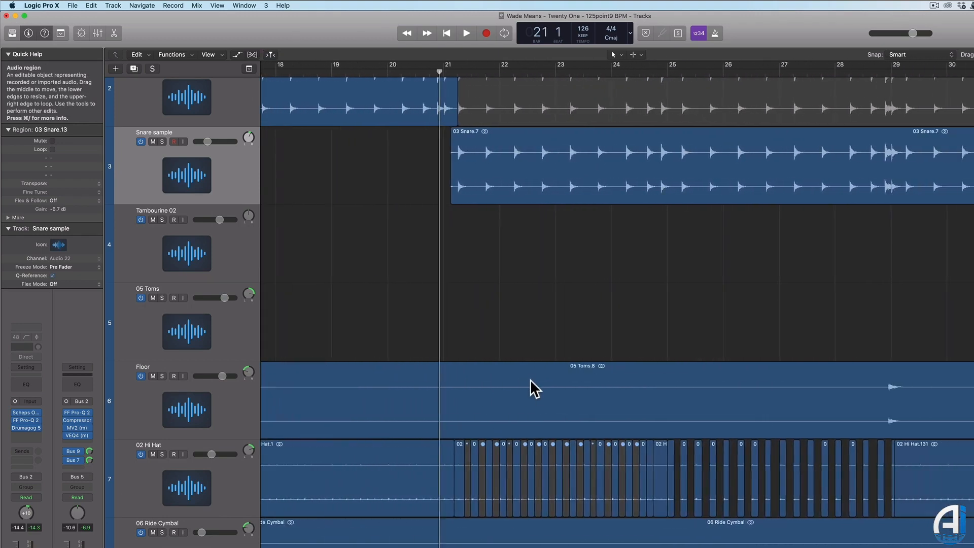
key(super+Down)
scroll(528, 385, down, 4)
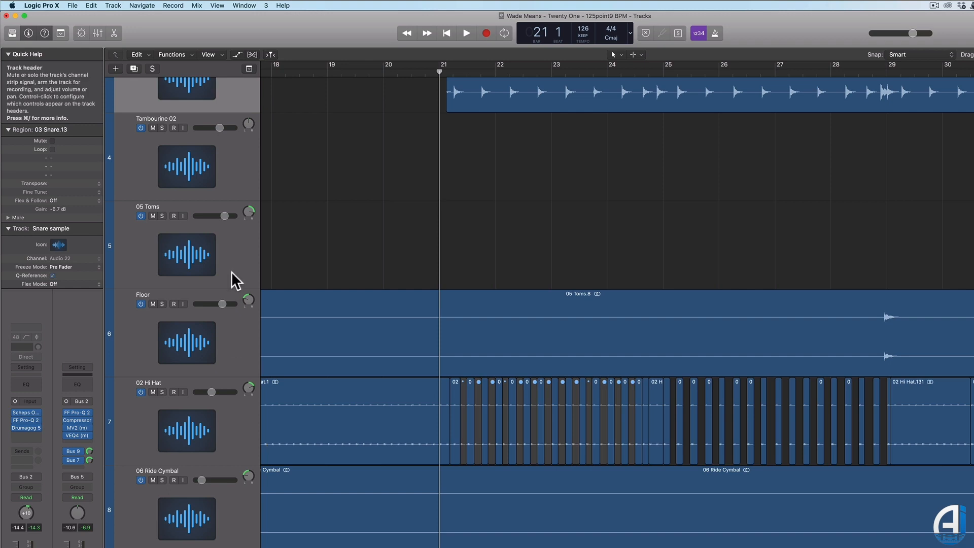
Play the song from bar 11 through the entrance of the Snare sample region at bar 21, stopping near the end of bar 30.
scroll(321, 291, up, 8)
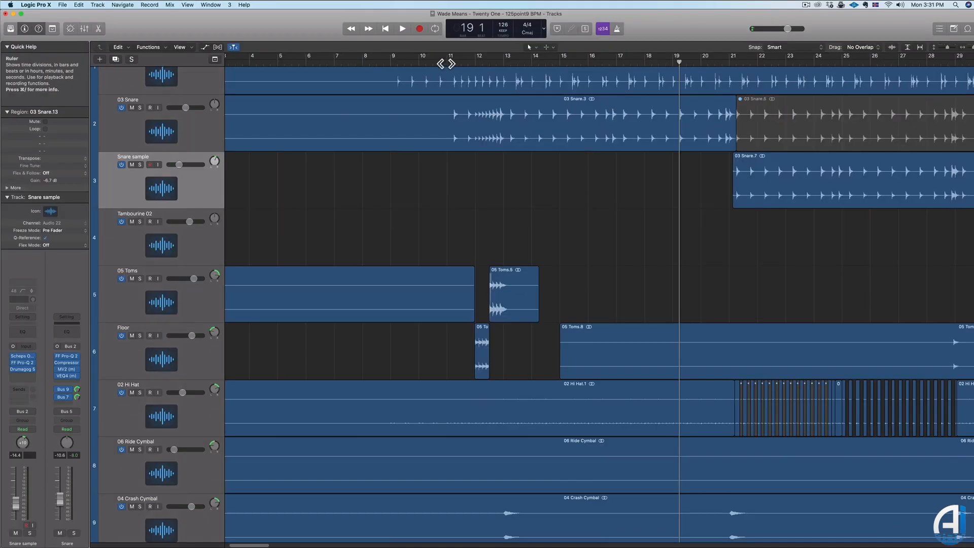
mouse_move(446, 63)
mouse_down()
mouse_move(461, 62)
mouse_move(452, 62)
mouse_up()
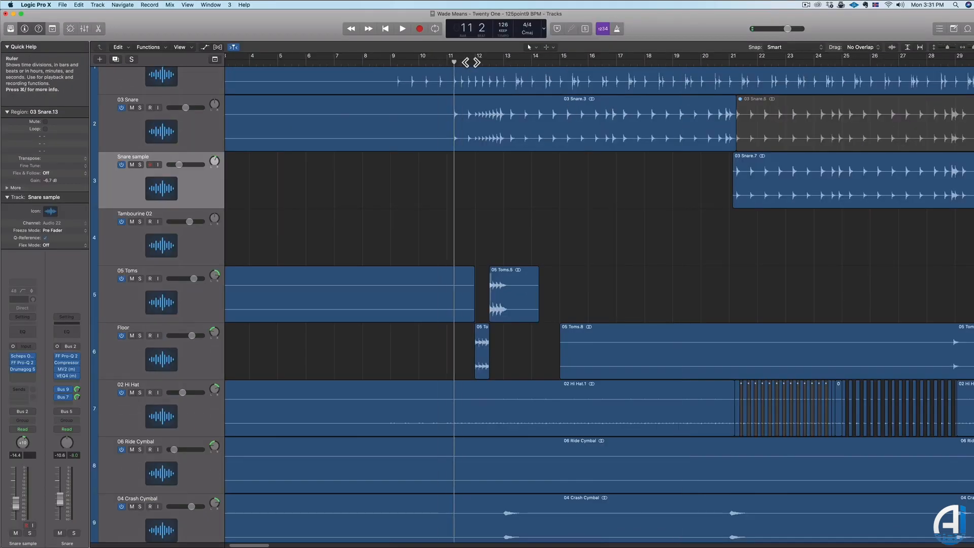
key(space)
scroll(583, 96, left, 3)
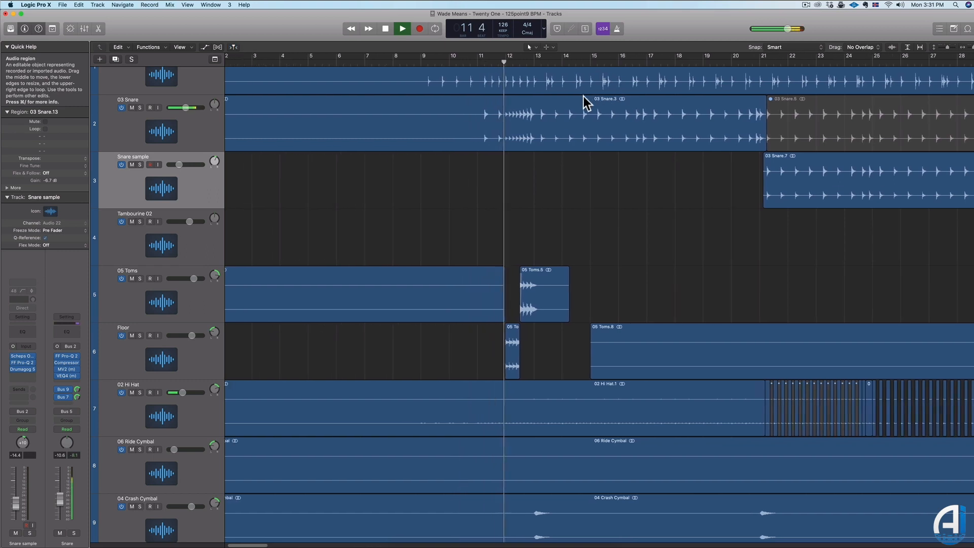
scroll(583, 96, right, 5)
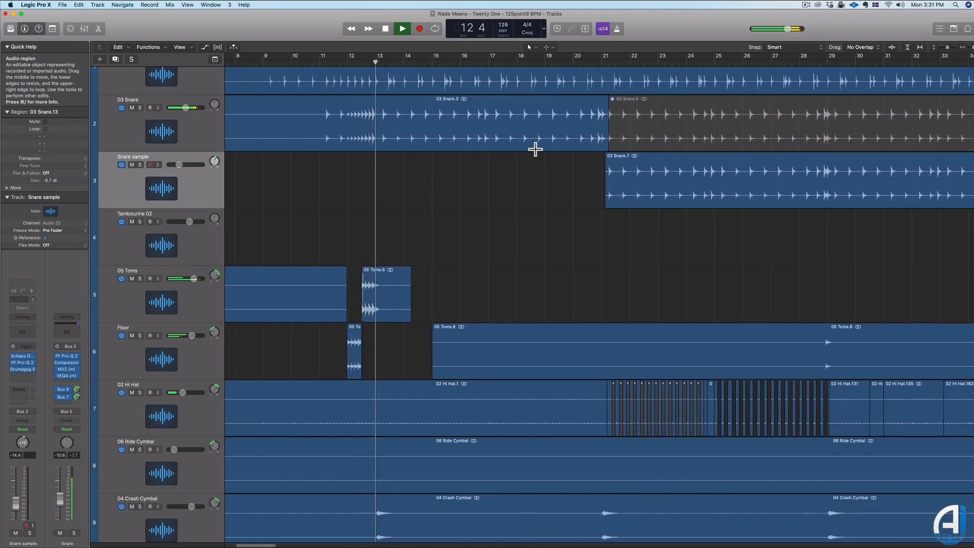
scroll(534, 173, up, 2)
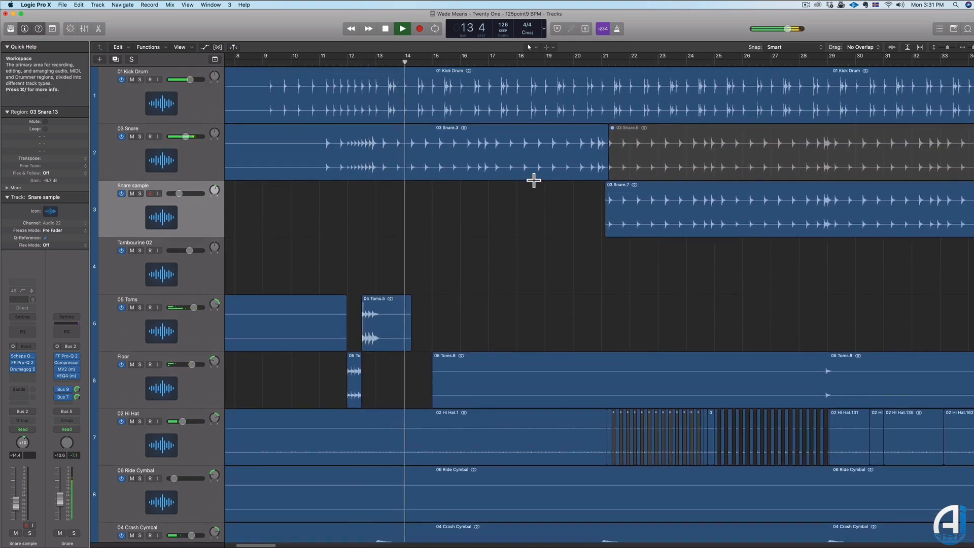
scroll(534, 180, right, 2)
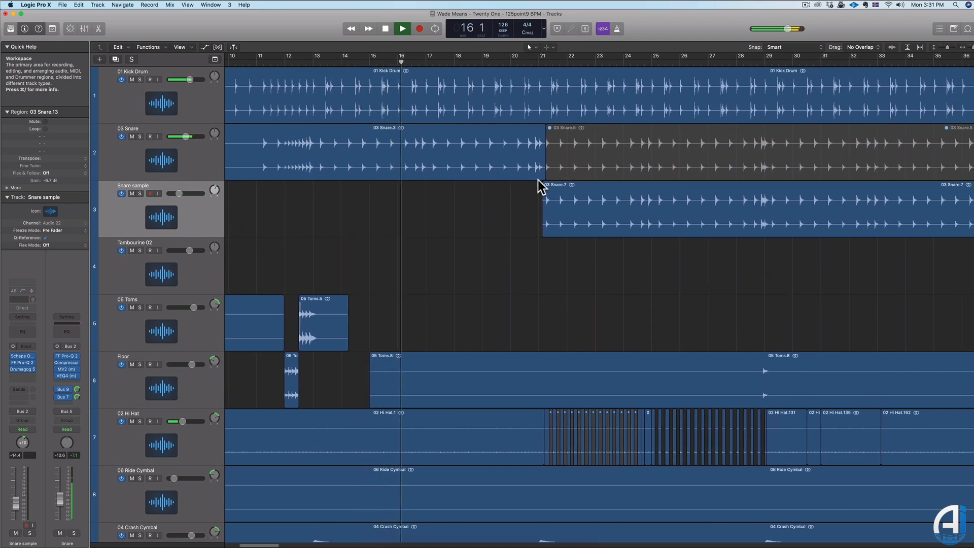
scroll(538, 179, right, 3)
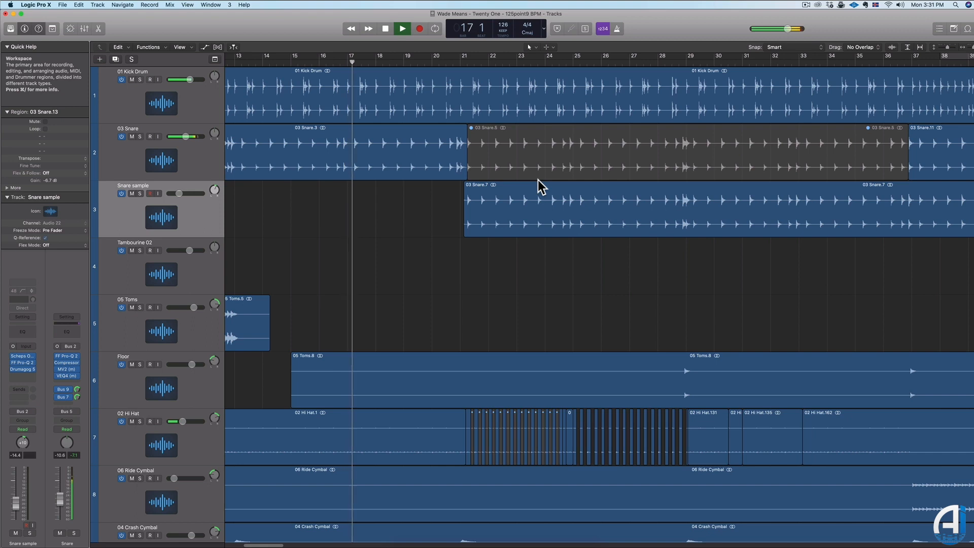
scroll(538, 179, right, 2)
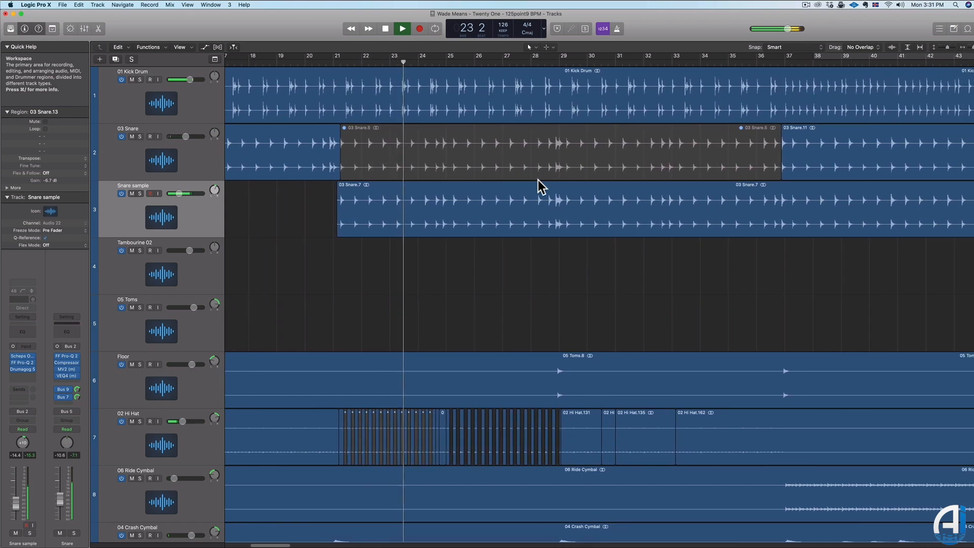
scroll(467, 281, down, 2)
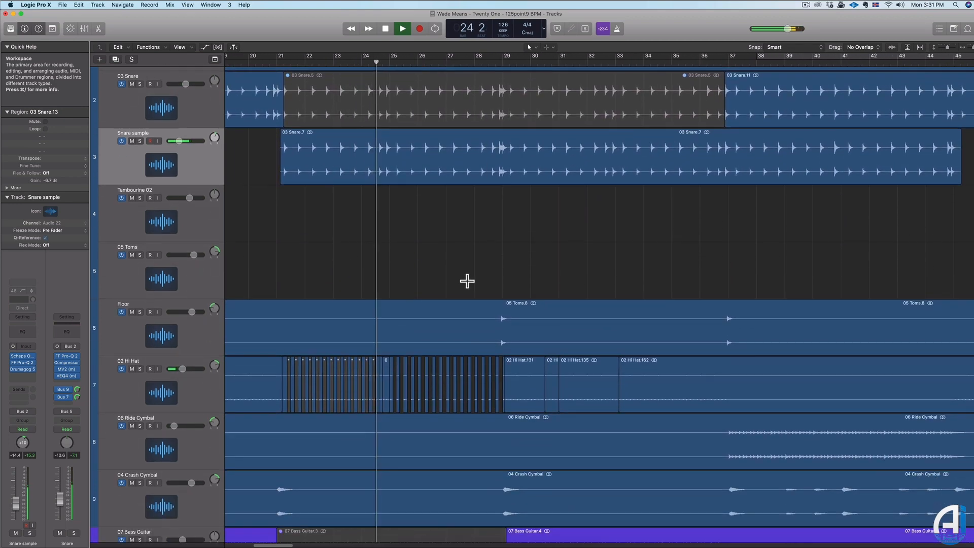
scroll(467, 280, up, 2)
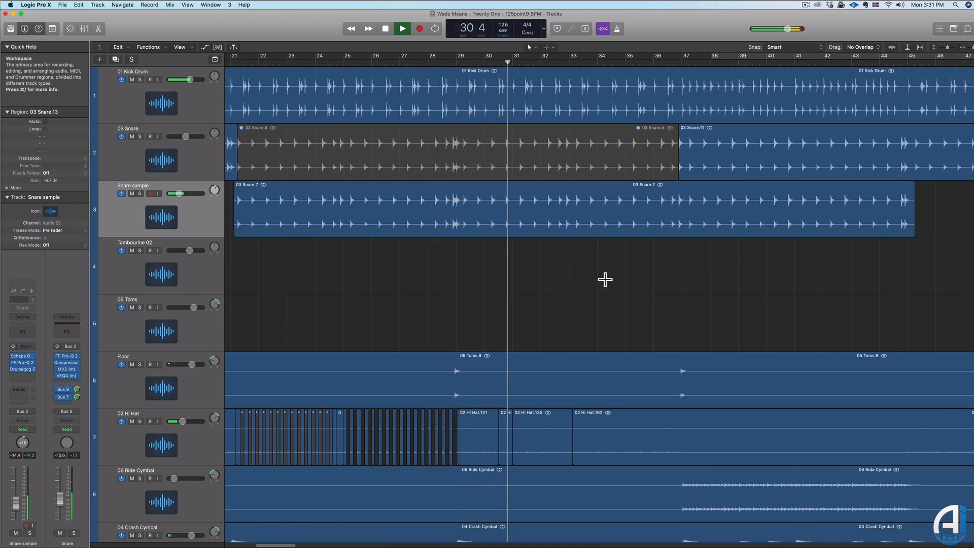
key(space)
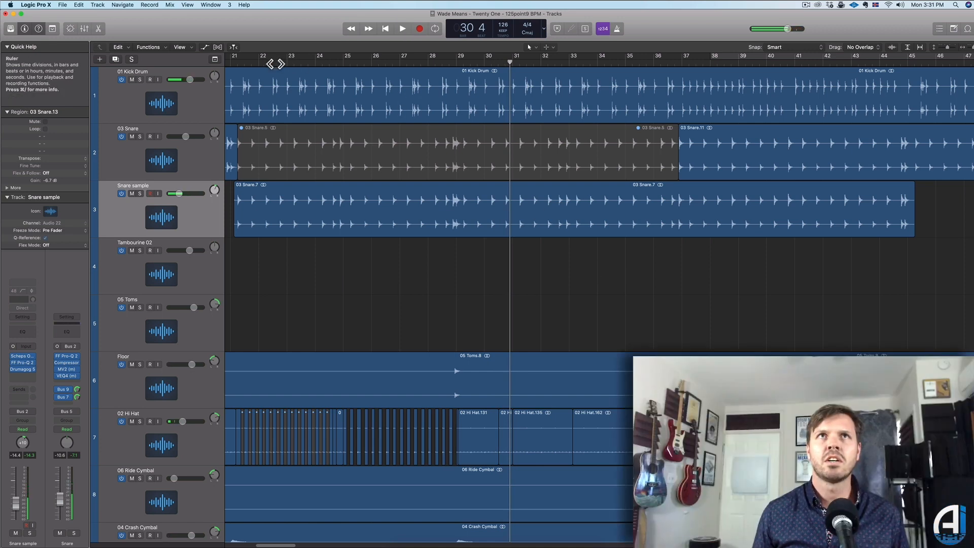
Move the playhead forward to bar 36, just before the 03 Snare.11 region, to examine the transition into the layered snares.
drag(276, 64, 479, 63)
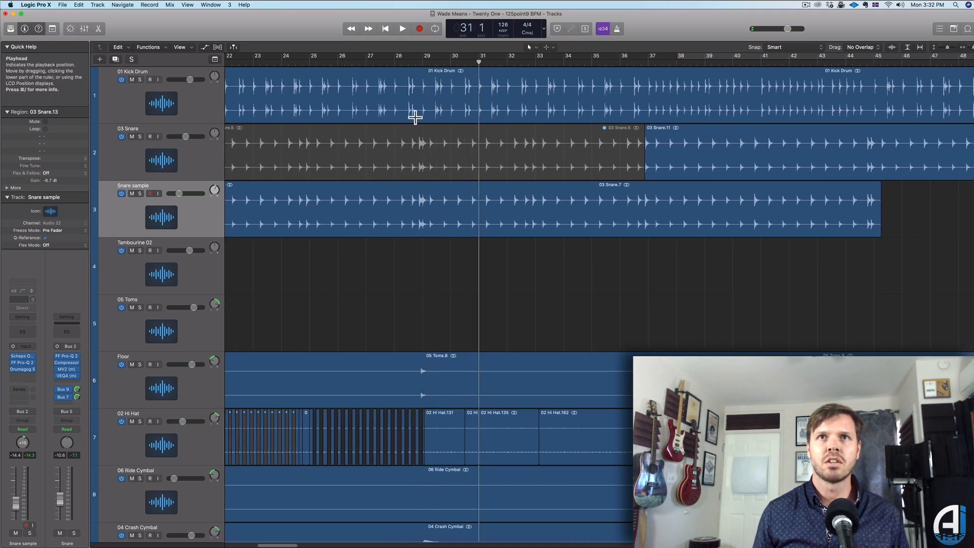
scroll(415, 117, right, 5)
drag(365, 58, 518, 66)
scroll(494, 82, right, 3)
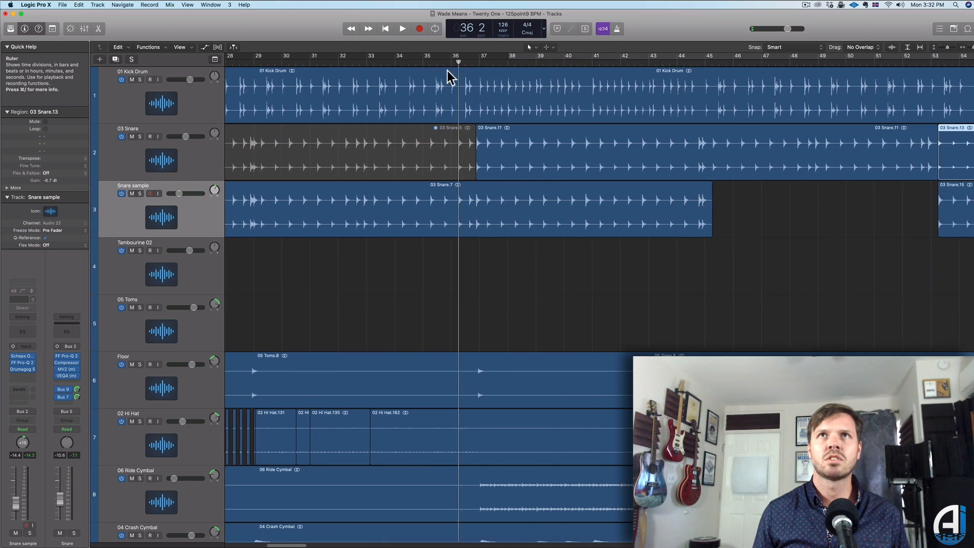
Play the song from bar 35 through the layered, snare-only and second Snare sample sections, stopping at bar 55.
scroll(441, 79, right, 5)
click(298, 63)
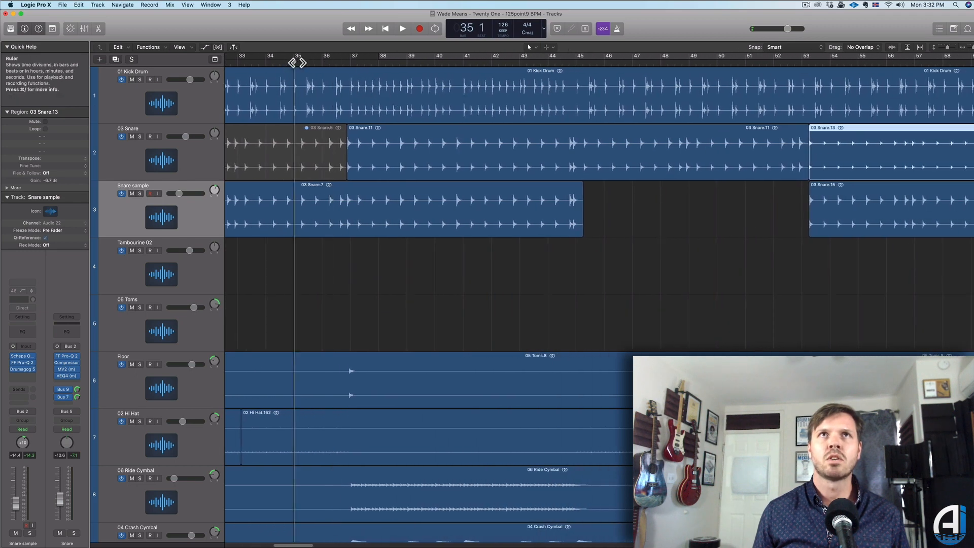
key(space)
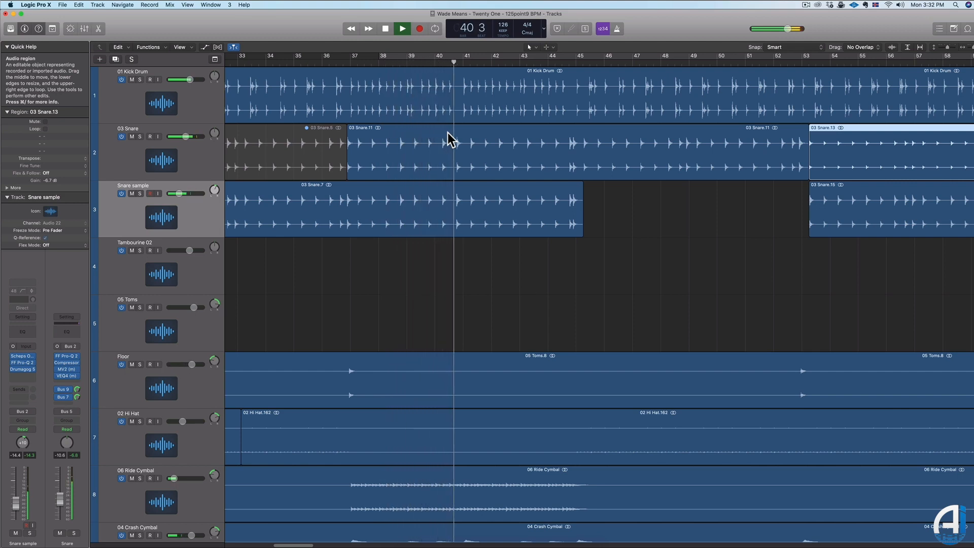
scroll(452, 132, right, 5)
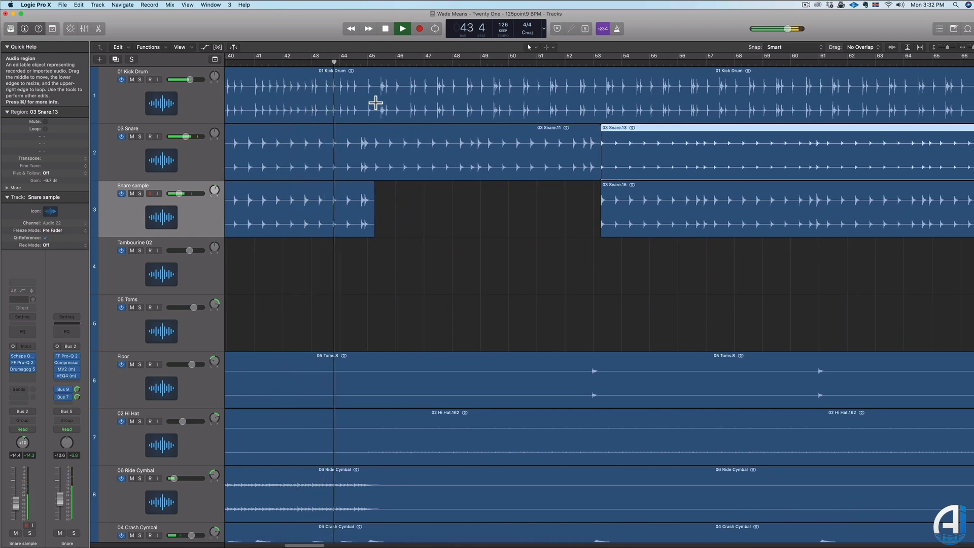
scroll(405, 123, down, 4)
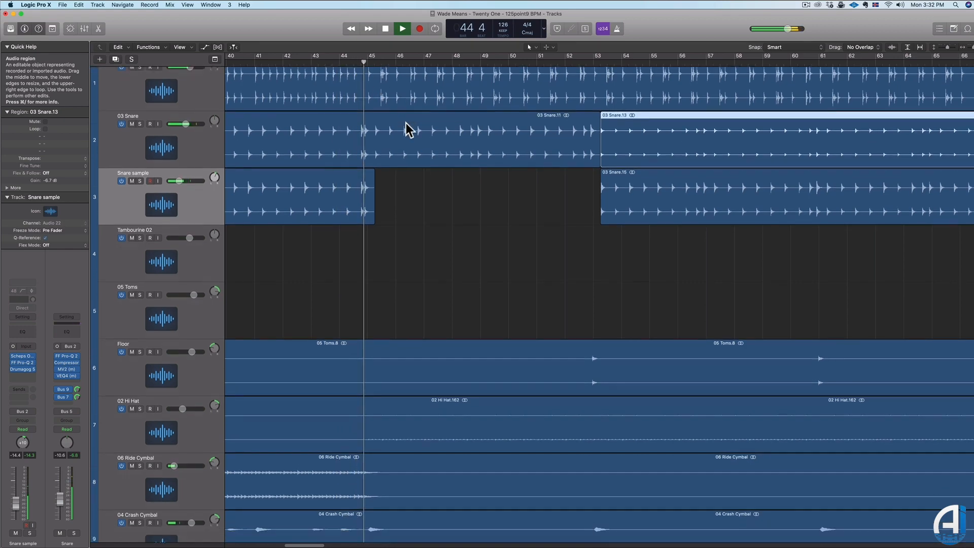
scroll(405, 123, up, 4)
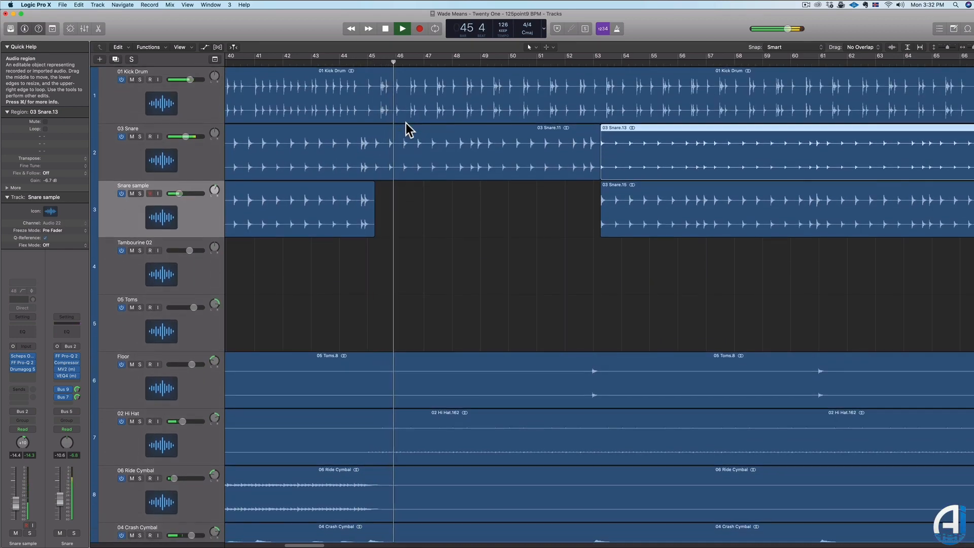
scroll(406, 122, right, 2)
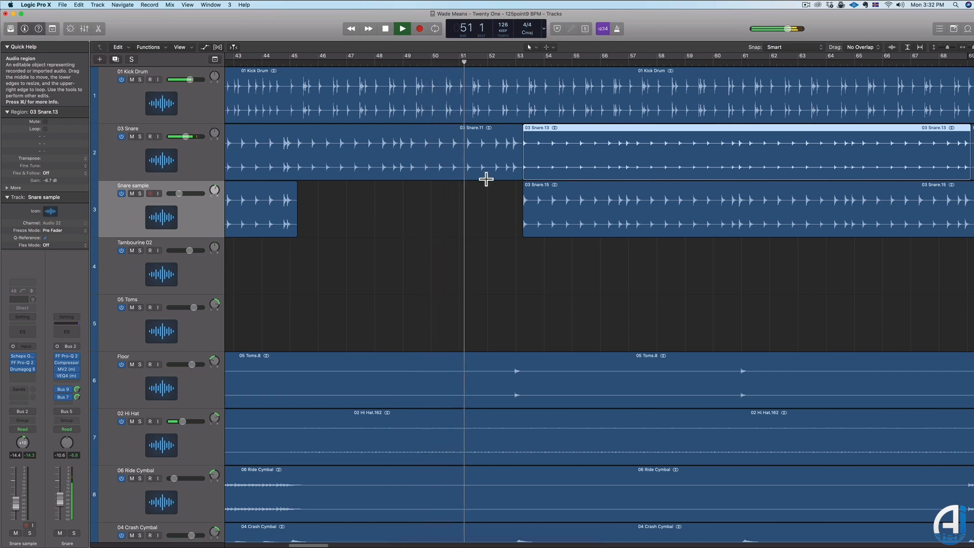
scroll(485, 179, right, 2)
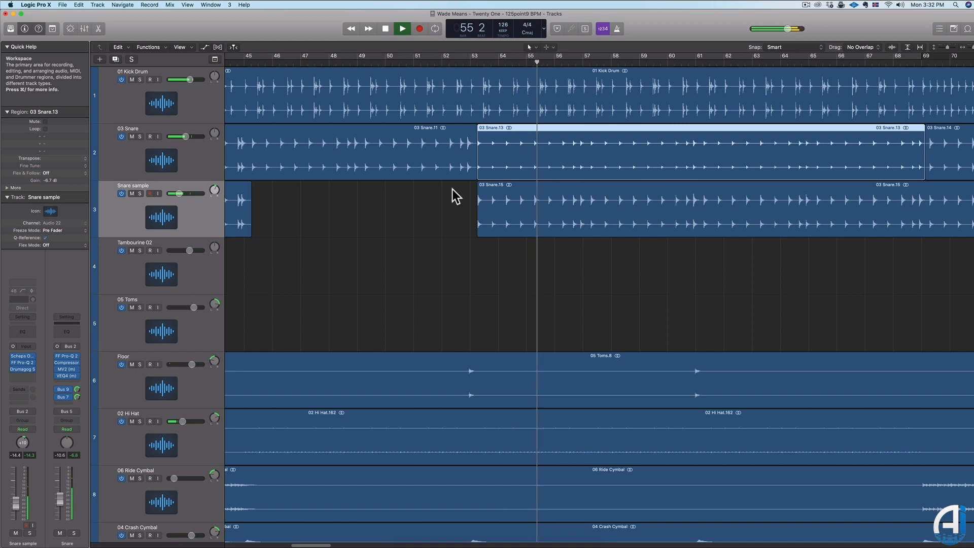
key(space)
scroll(452, 190, left, 2)
scroll(454, 188, left, 1)
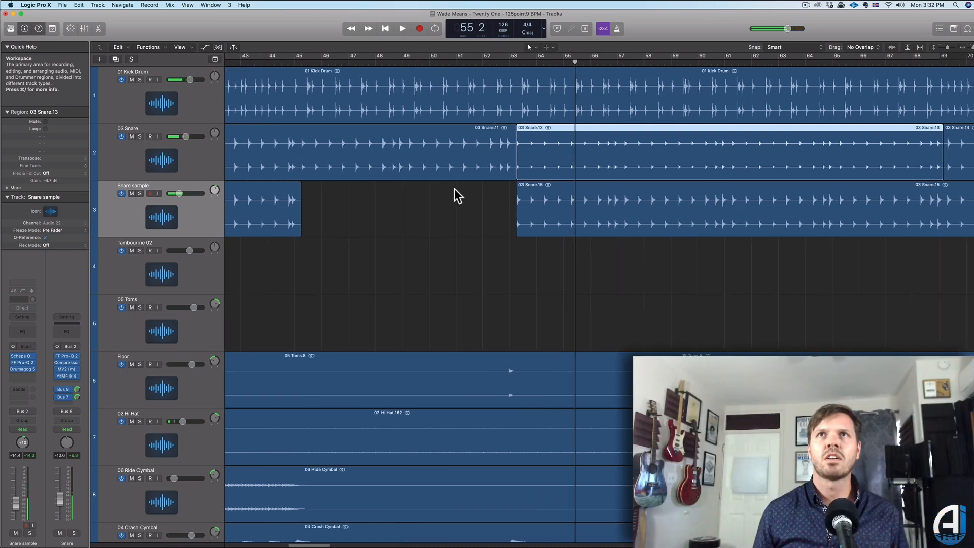
Place the playhead at bar 50, in the snare-only section before the second Snare sample region.
scroll(500, 217, right, 3)
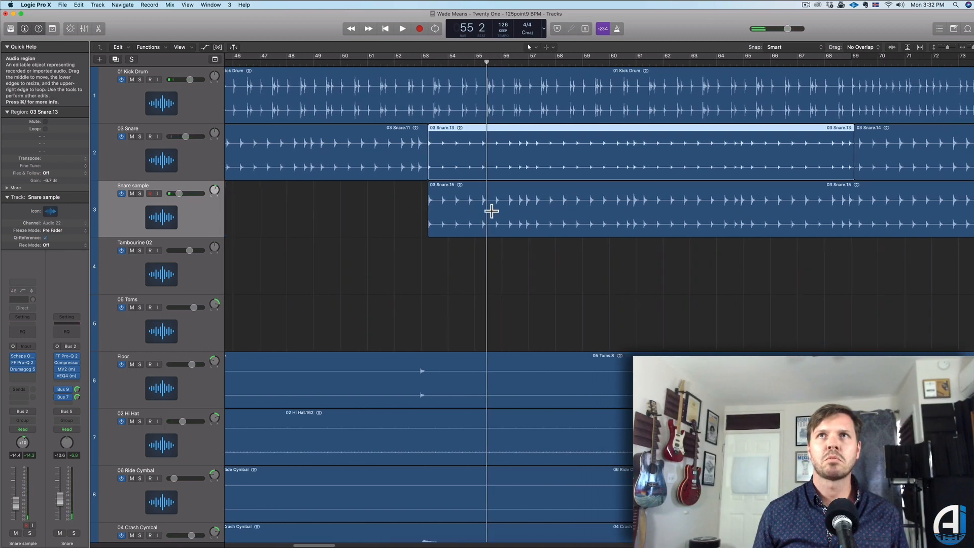
scroll(572, 165, left, 1)
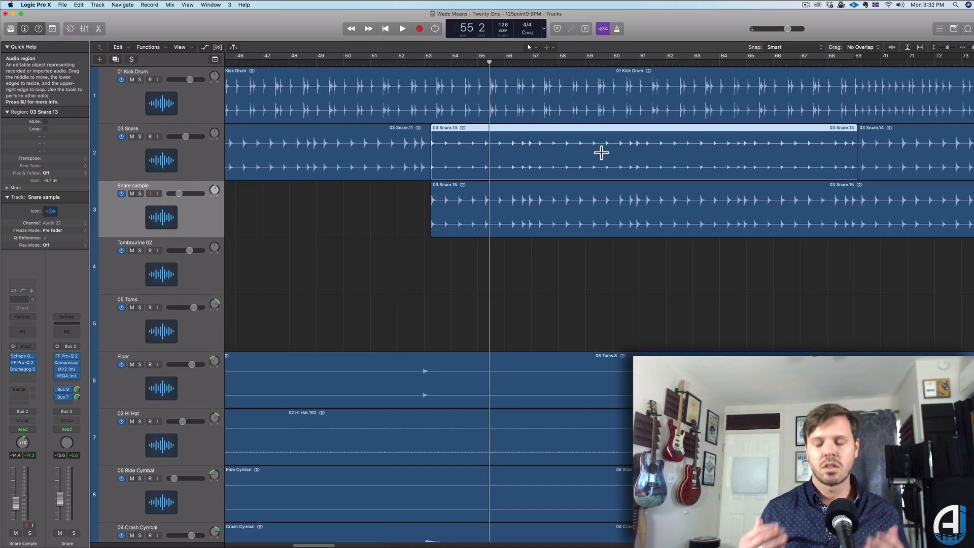
scroll(583, 155, left, 6)
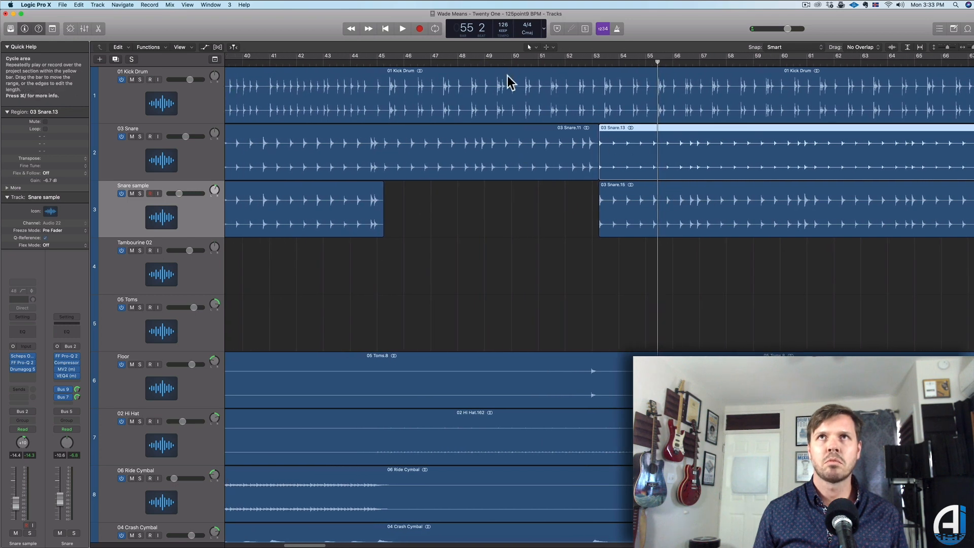
click(514, 61)
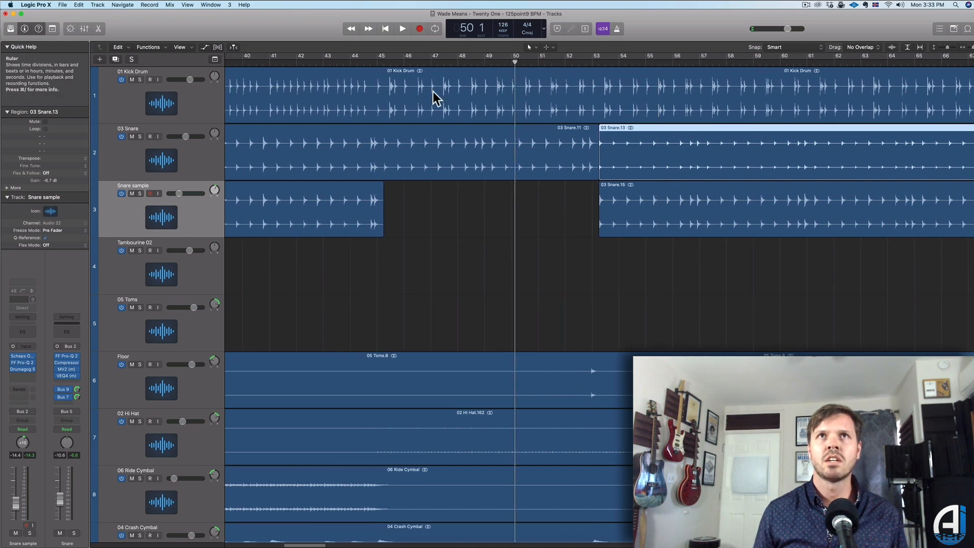
Sweep the playhead along the first Snare sample region, and across 03 Snare.13 up to bar 58, to compare the sections.
scroll(383, 97, left, 12)
scroll(384, 97, left, 4)
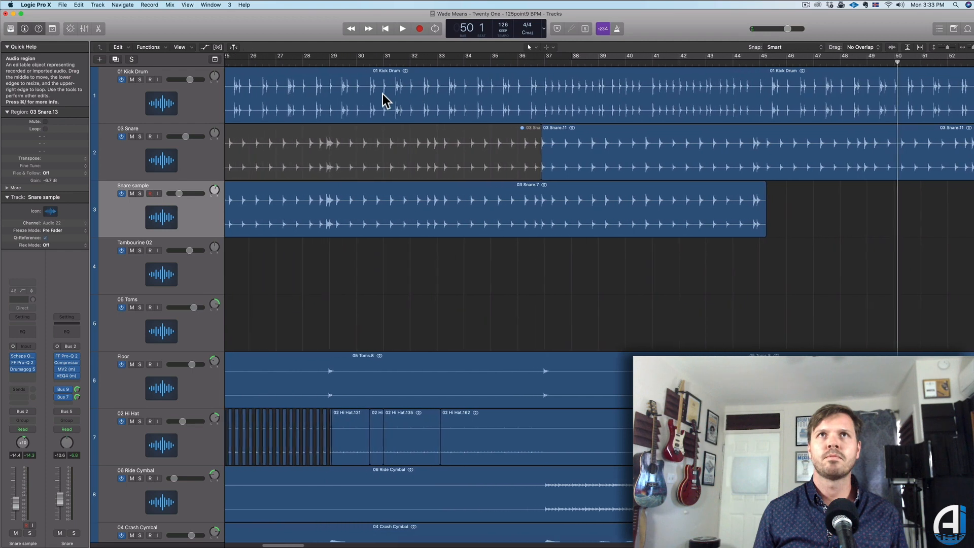
drag(388, 61, 501, 65)
scroll(501, 64, right, 20)
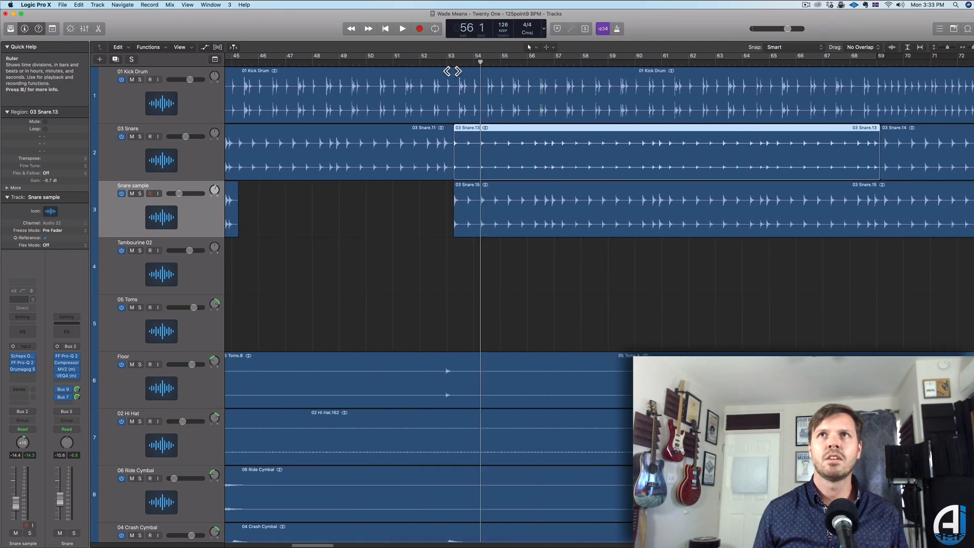
drag(452, 71, 596, 75)
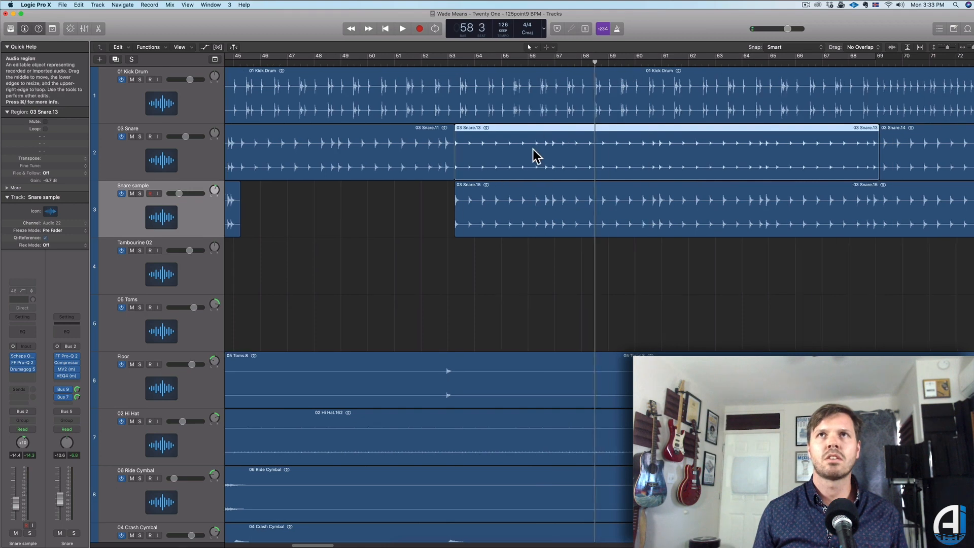
Examine the toms, hi-hat, cymbal, bass and guitar tracks across the arrangement from a zoomed-out overview.
scroll(527, 150, left, 8)
scroll(526, 148, left, 4)
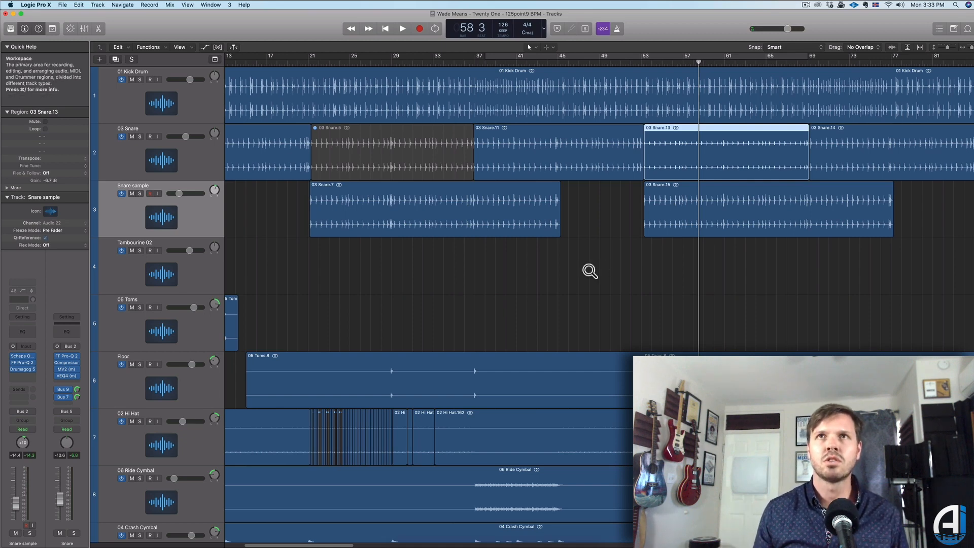
scroll(589, 271, down, 1)
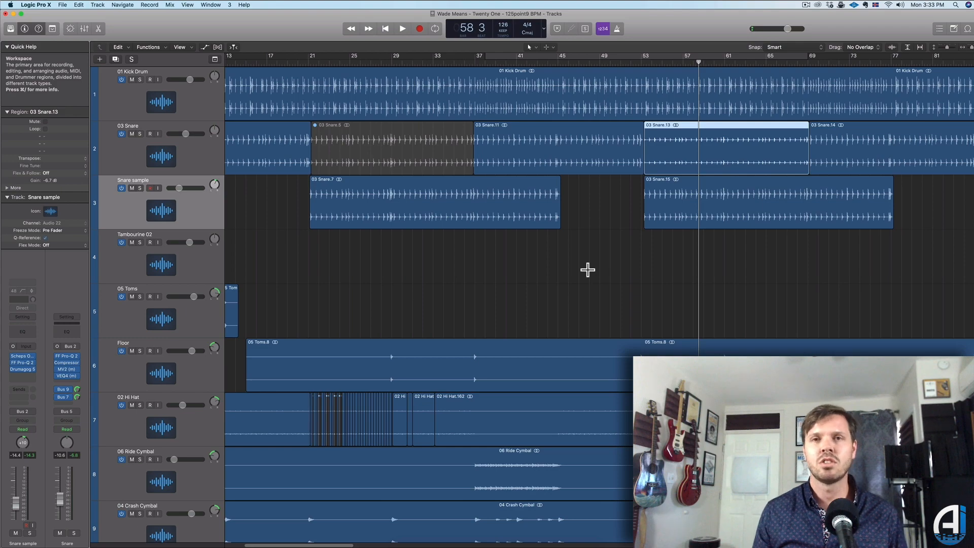
scroll(587, 269, down, 8)
scroll(587, 269, left, 5)
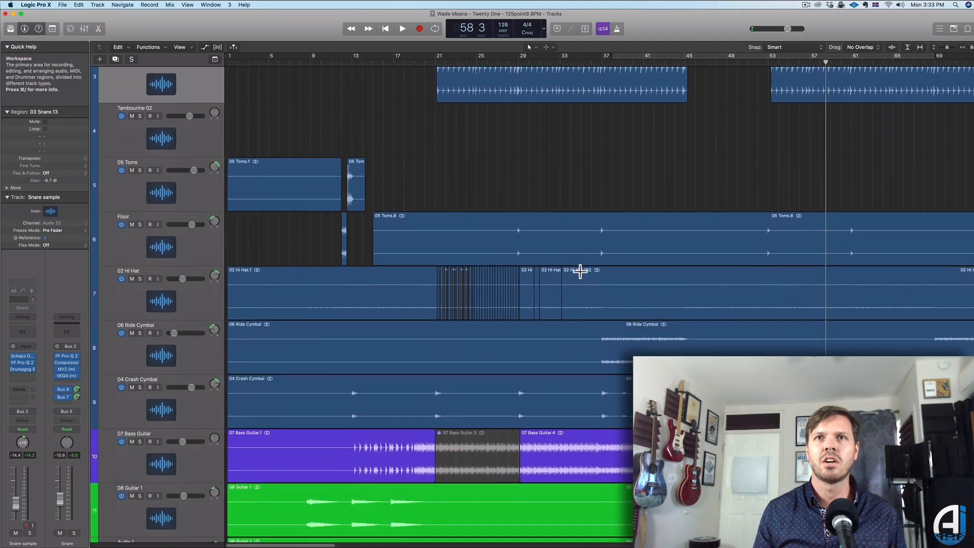
scroll(450, 290, down, 4)
key(super+Right)
scroll(517, 288, up, 1)
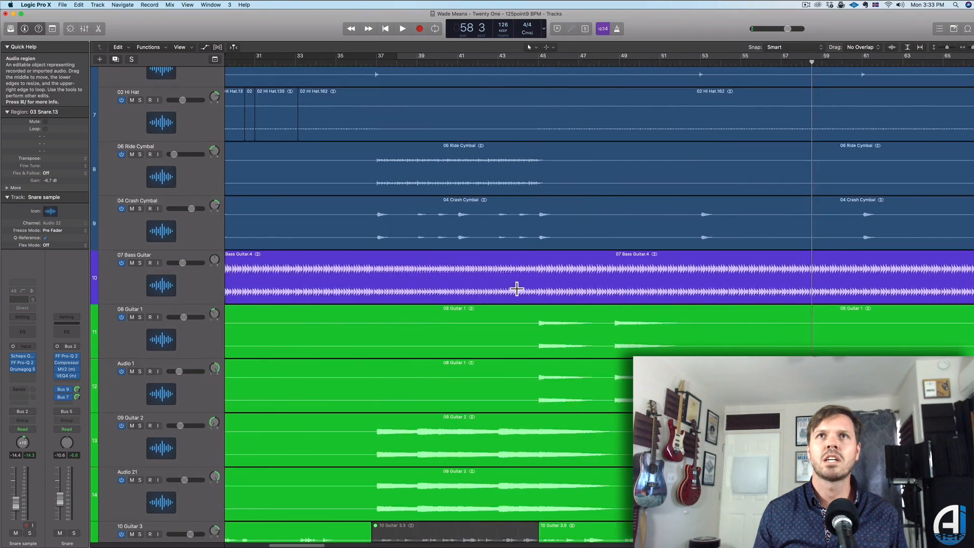
scroll(518, 289, down, 3)
scroll(519, 292, up, 10)
scroll(518, 291, left, 5)
scroll(517, 292, down, 4)
scroll(517, 293, left, 4)
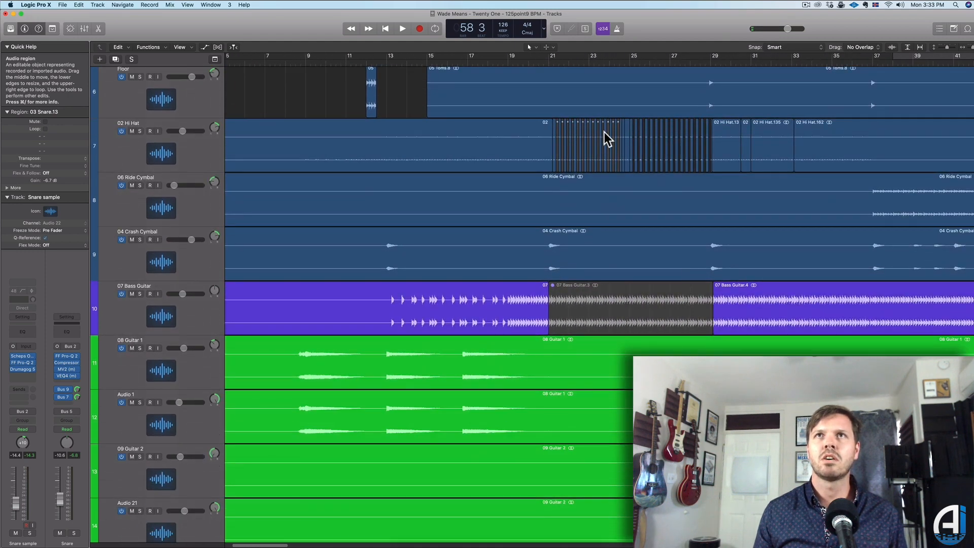
Play the song from bar 28 through the start of the 07 Bass Guitar.4 region at bar 29, stopping at bar 30.
drag(578, 65, 674, 72)
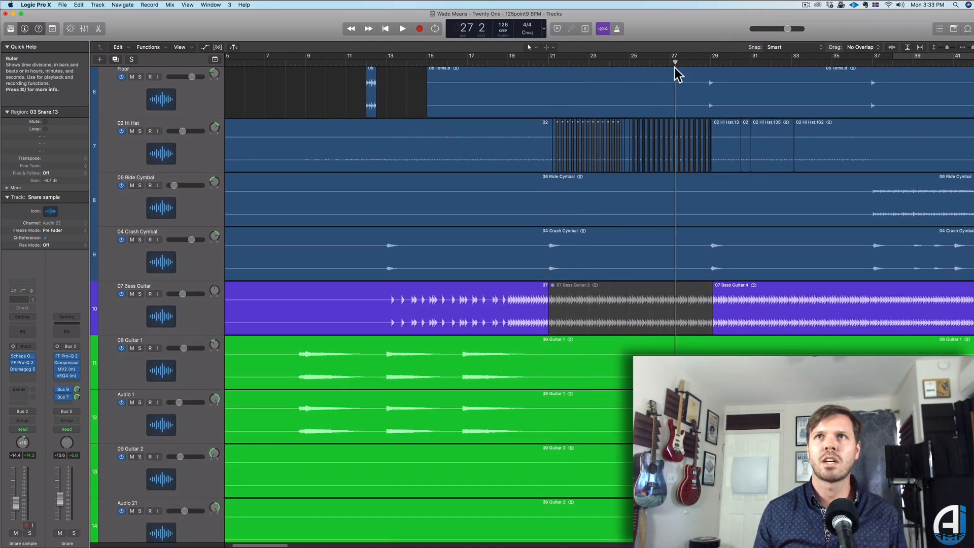
scroll(618, 97, right, 5)
scroll(600, 164, up, 1)
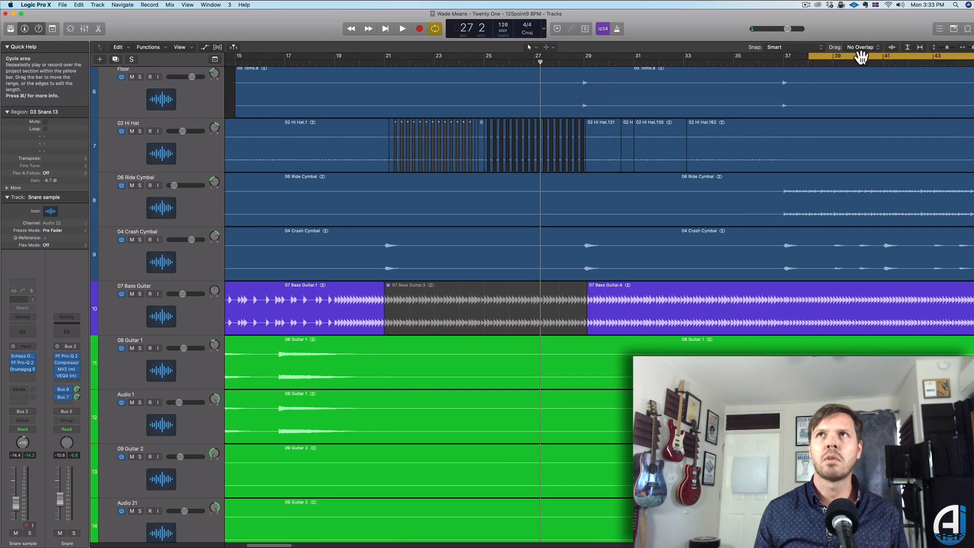
click(573, 62)
scroll(563, 141, right, 4)
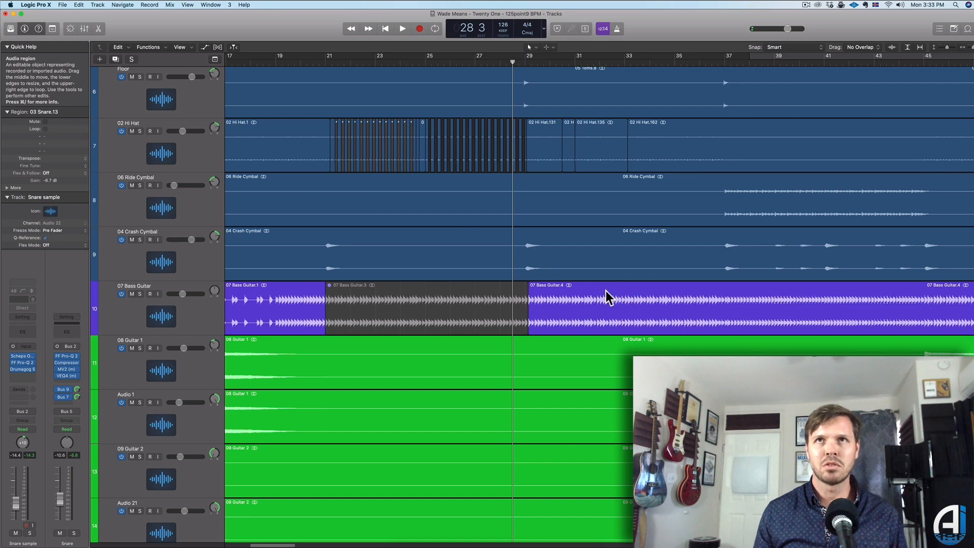
key(space)
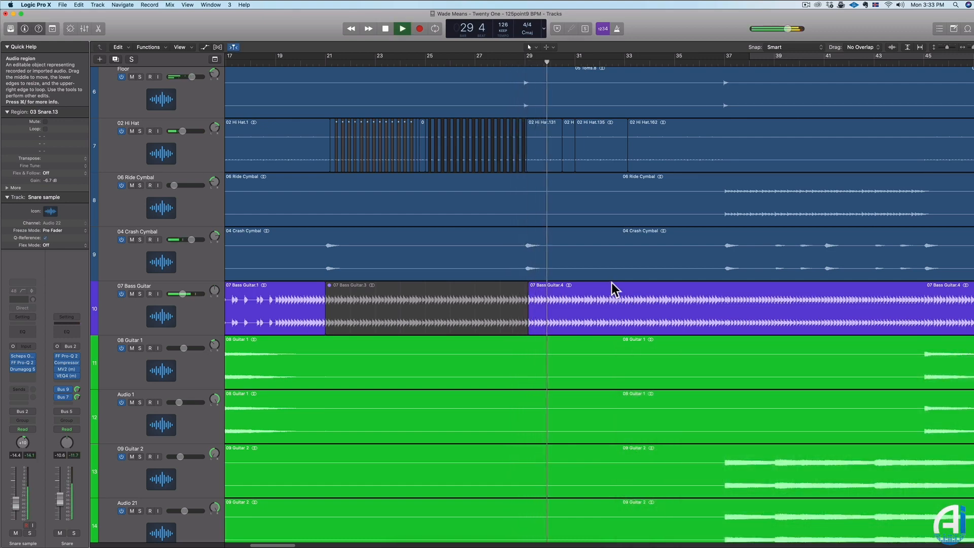
key(space)
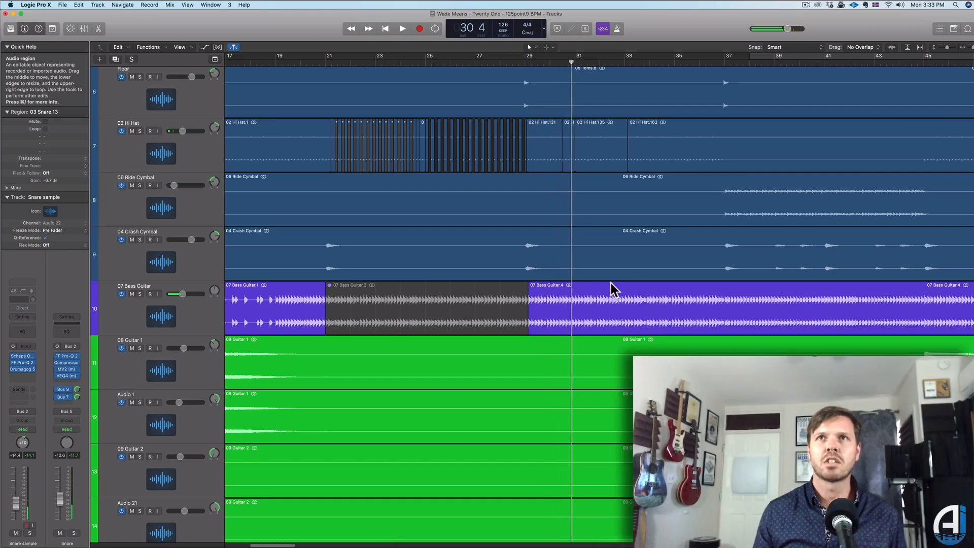
Examine the guitar, organ and vocal tracks around bar 30 and the guitar parts in the intro.
scroll(611, 283, up, 5)
scroll(611, 283, down, 7)
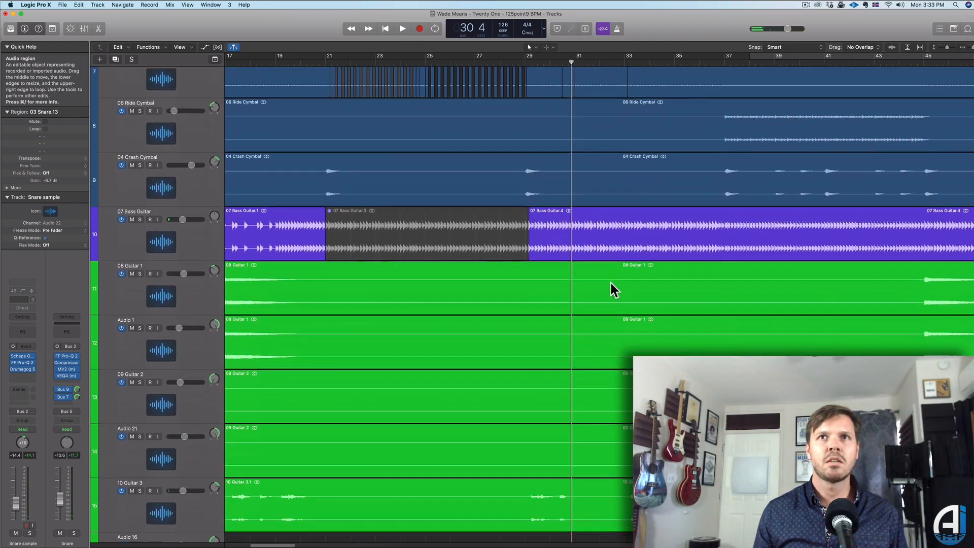
scroll(610, 282, down, 6)
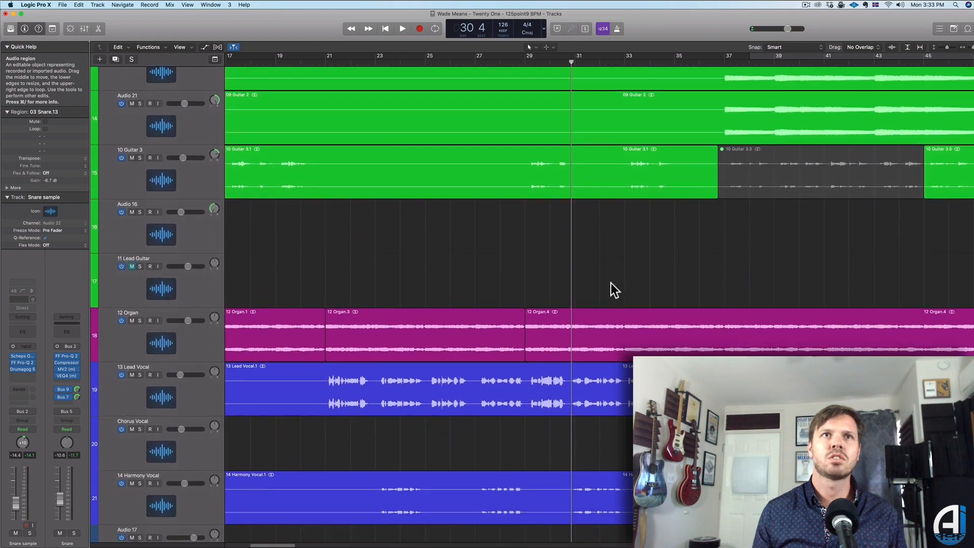
scroll(611, 283, down, 3)
scroll(610, 283, left, 3)
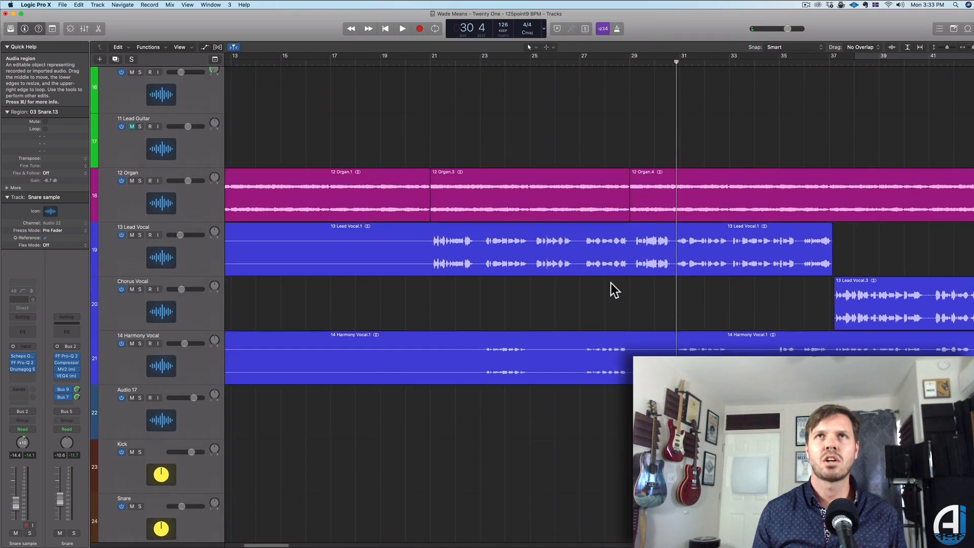
scroll(611, 283, up, 7)
scroll(611, 283, left, 3)
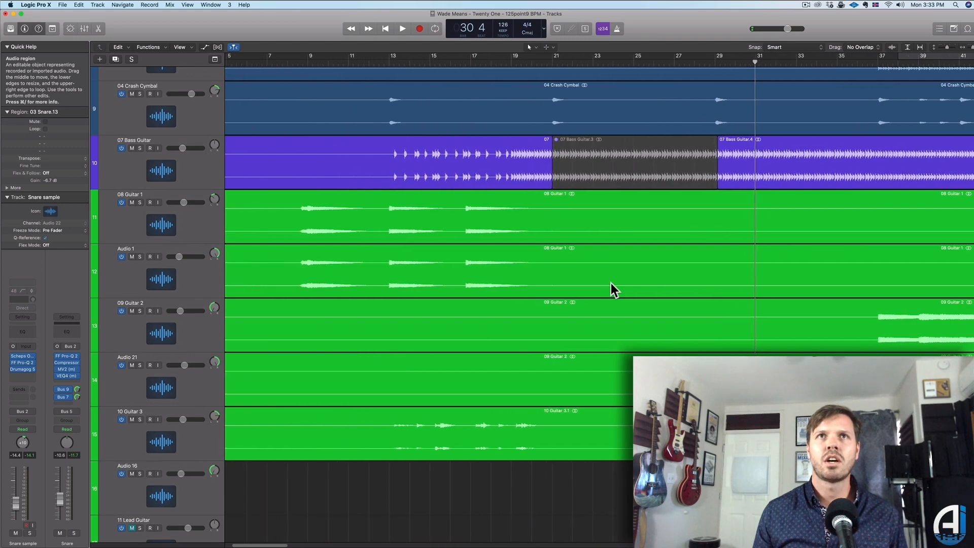
scroll(610, 283, left, 3)
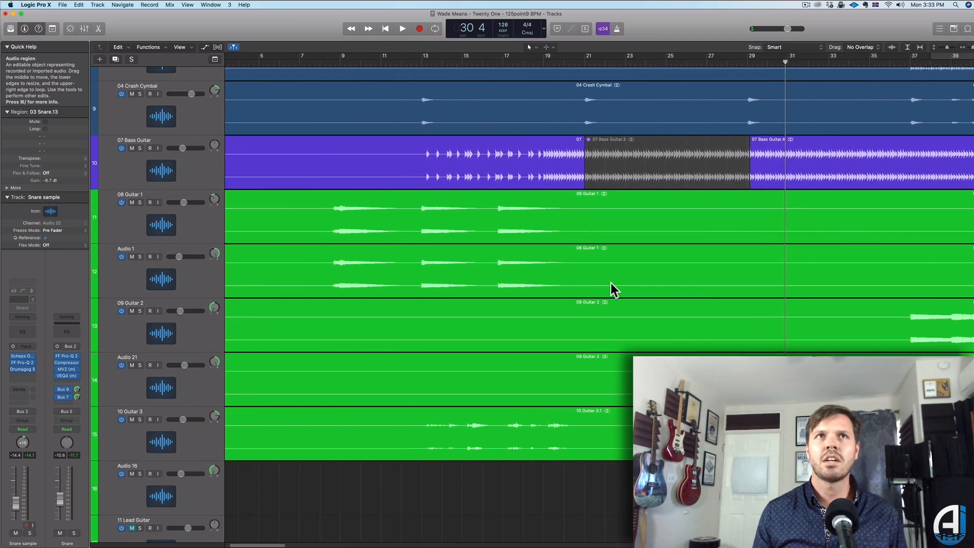
Solo the 08 Guitar 1 track, enlarge the track heights and place the playhead at bar 8, before its first notes.
click(163, 232)
click(140, 202)
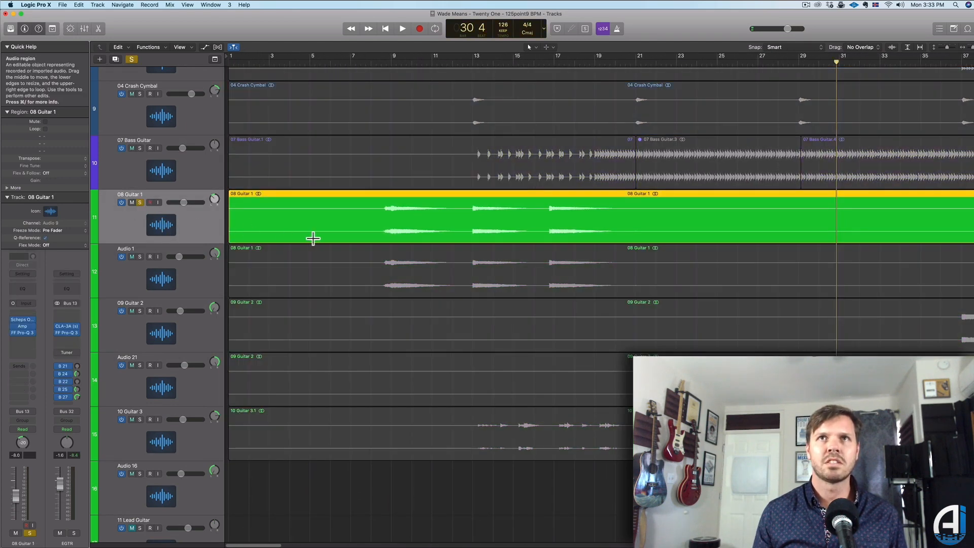
key(super+Down)
key(super+Down)
key(super+Down)
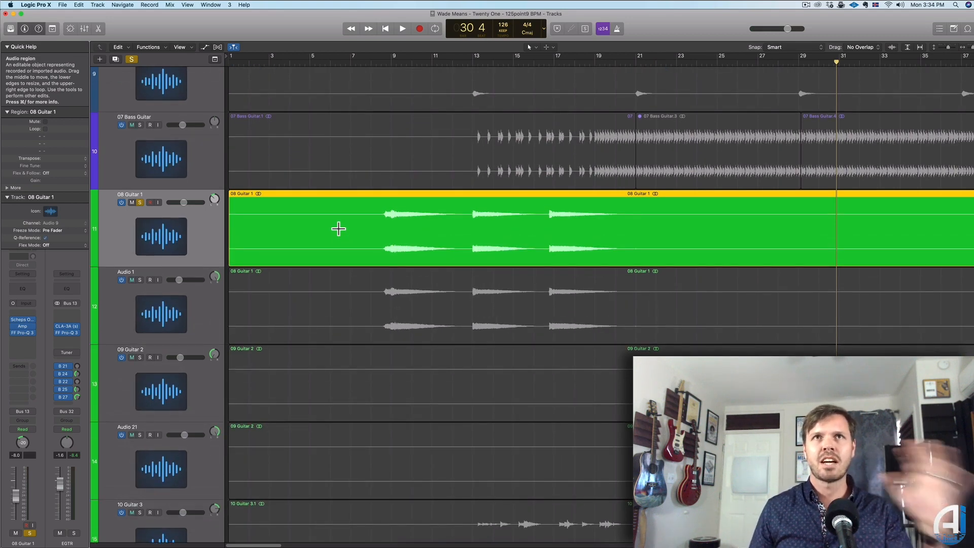
click(376, 63)
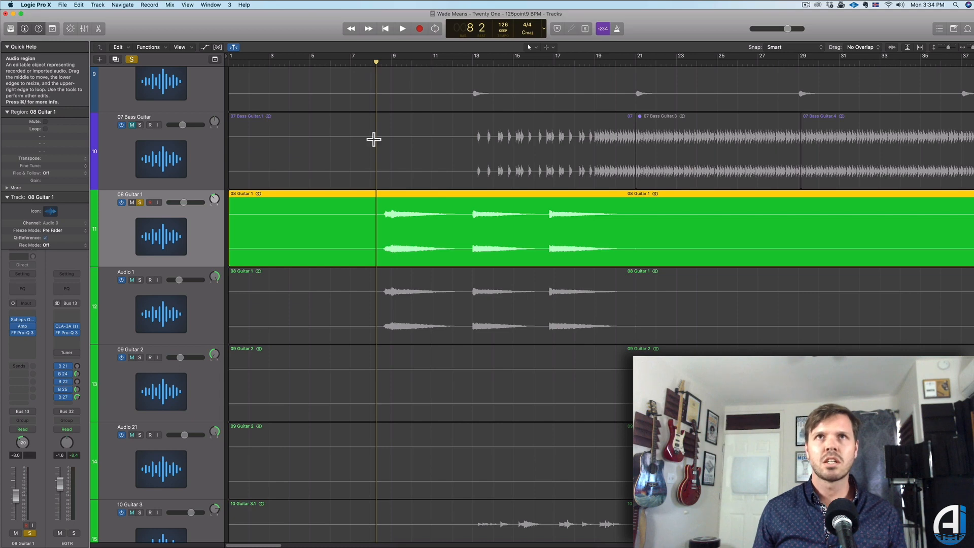
Select the Audio 1 track, and solo the 10 Guitar 3 track and the EGTR bus channel in the Mixer.
click(208, 309)
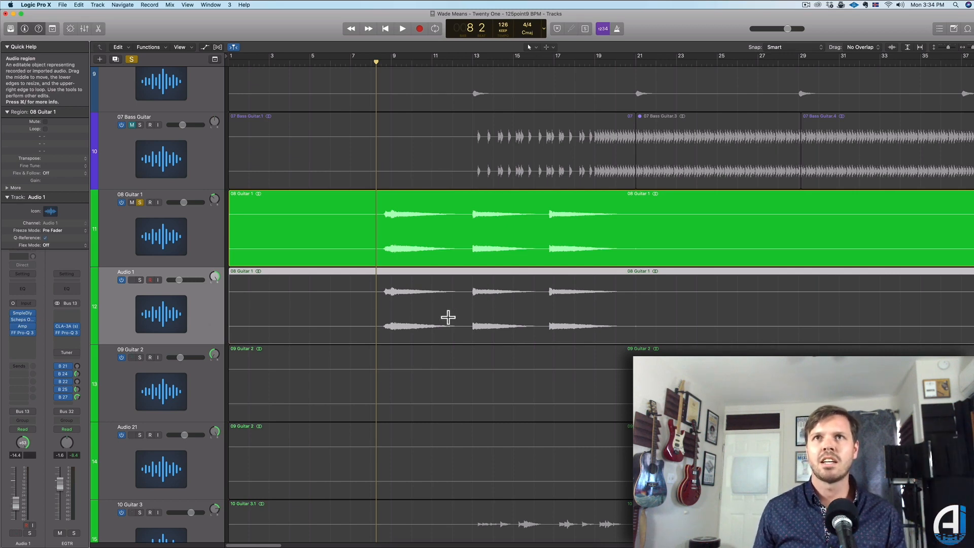
scroll(228, 381, down, 6)
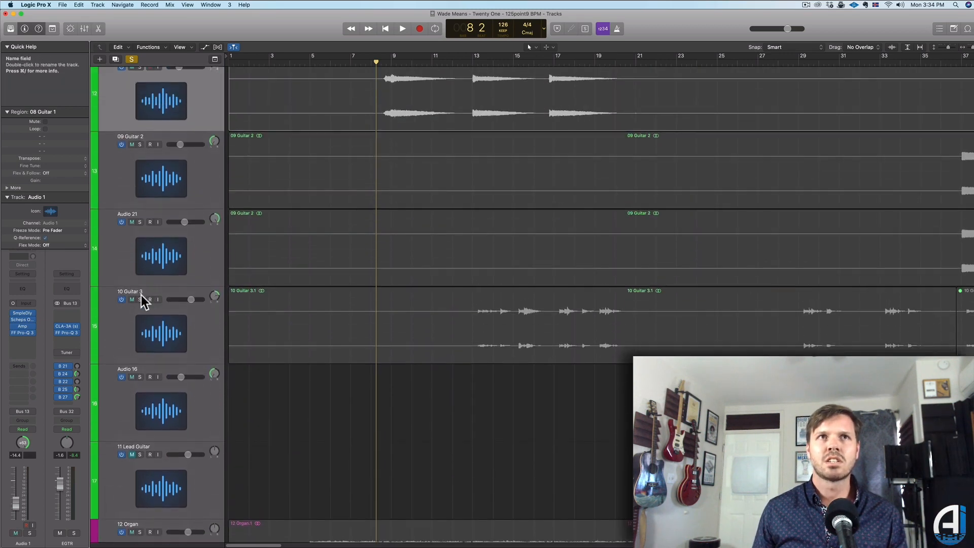
click(169, 336)
key(x)
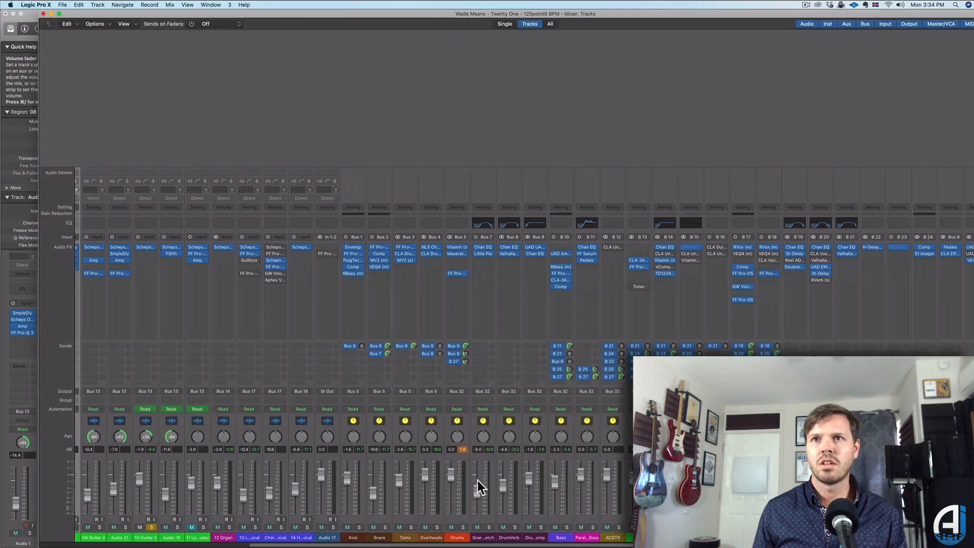
scroll(477, 487, right, 3)
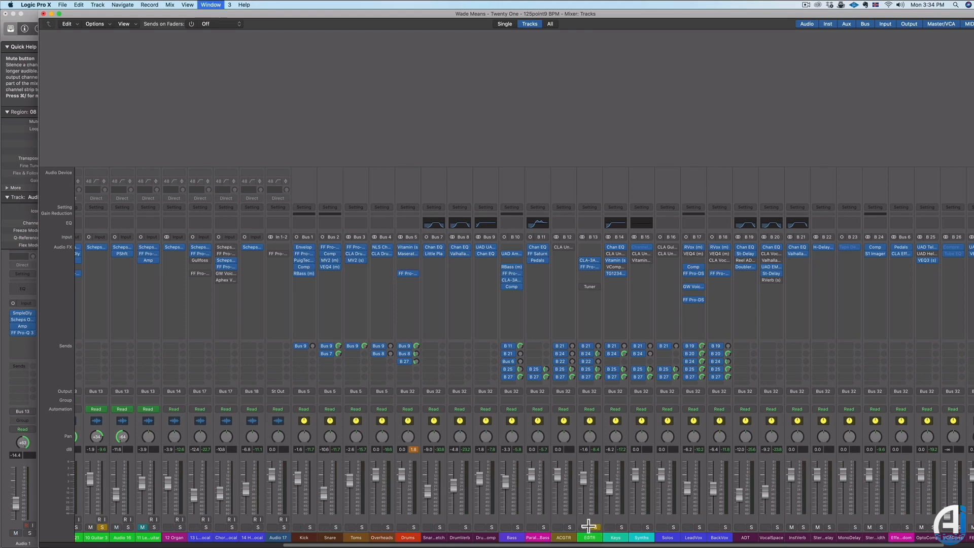
key(x)
Turn off solo on the 08 Guitar 1 track and play the electric guitars from bar 8, stopping at bar 20.
scroll(526, 409, up, 5)
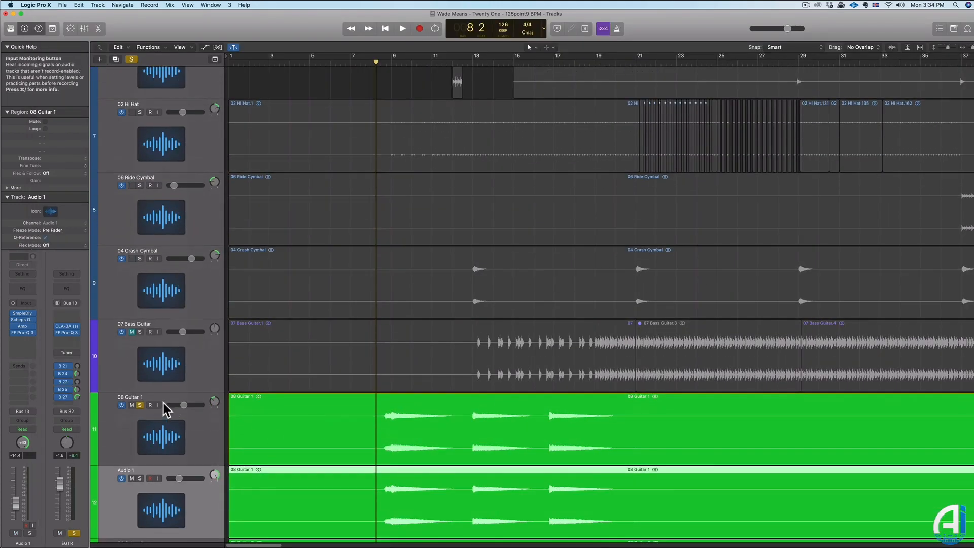
scroll(411, 313, down, 10)
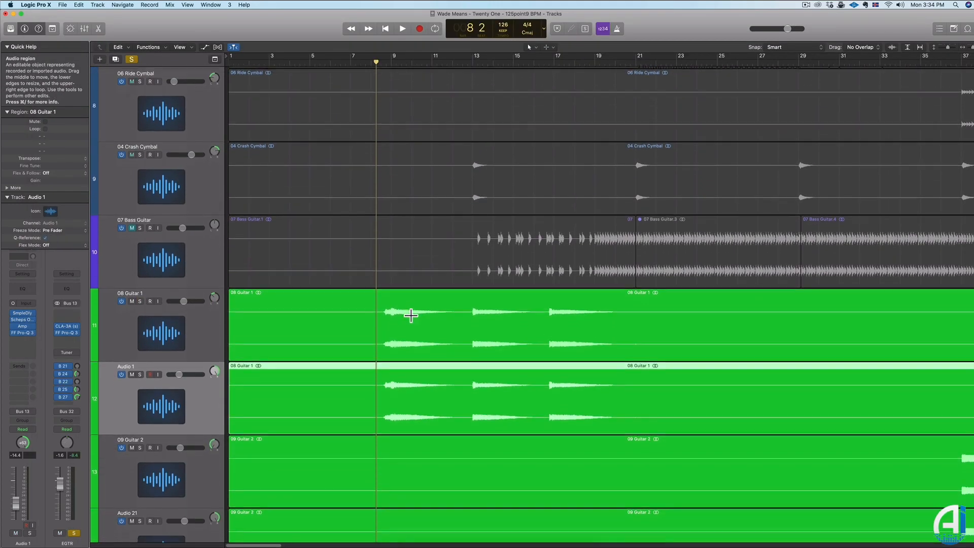
scroll(411, 315, down, 2)
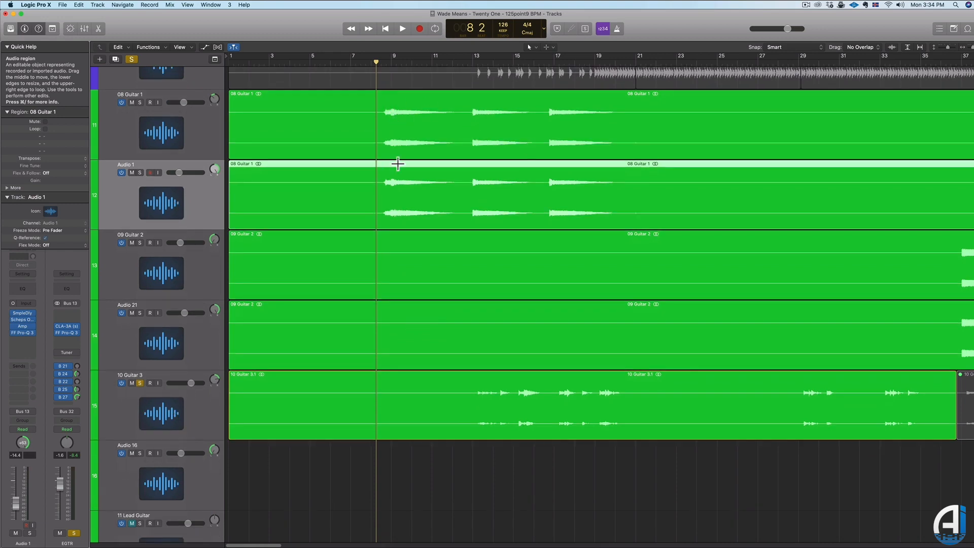
scroll(582, 403, up, 3)
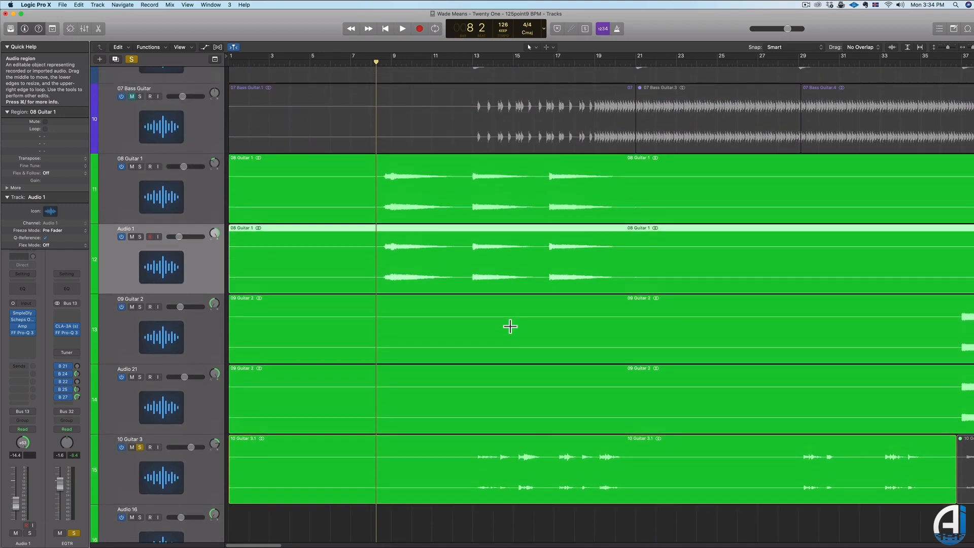
key(space)
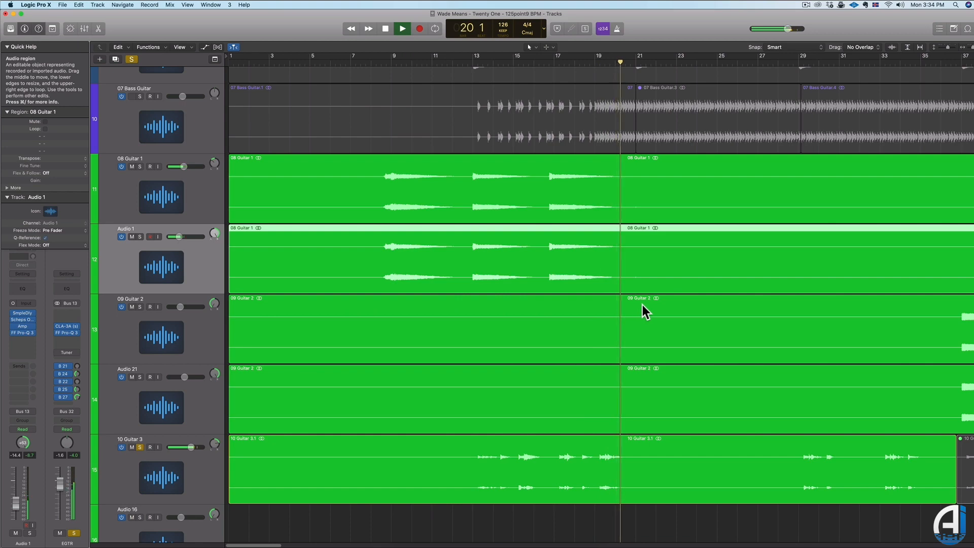
key(space)
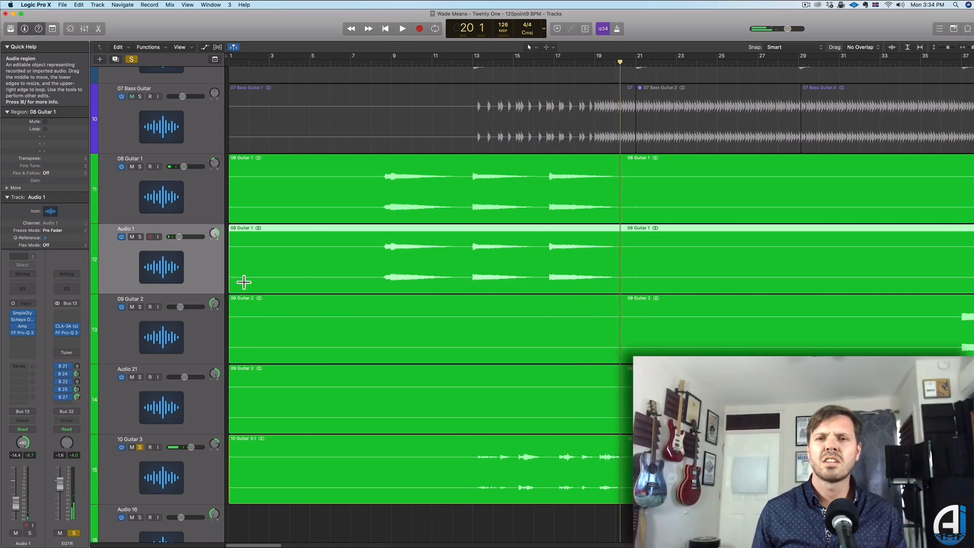
Compare the channel strips of the doubled 08 Guitar 1 and Audio 1 tracks.
scroll(337, 289, up, 2)
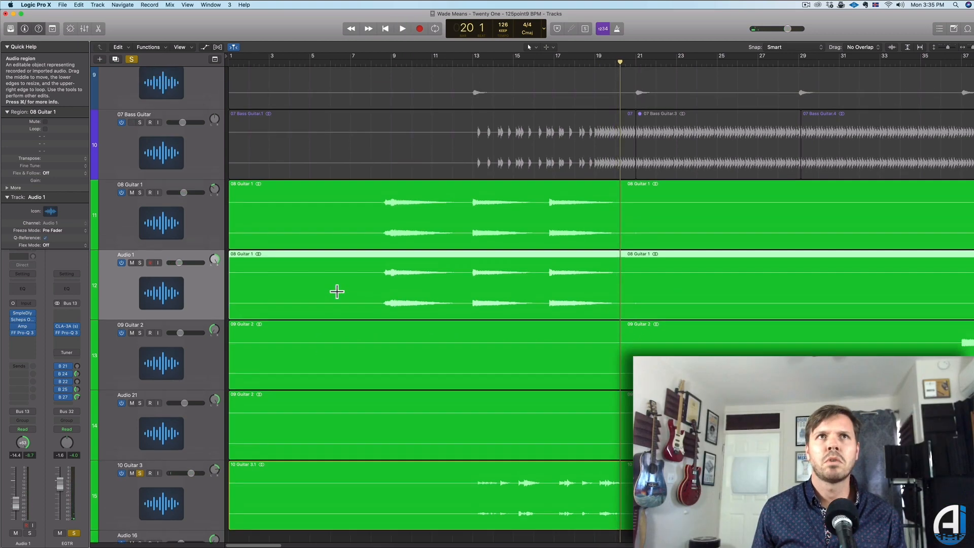
click(180, 252)
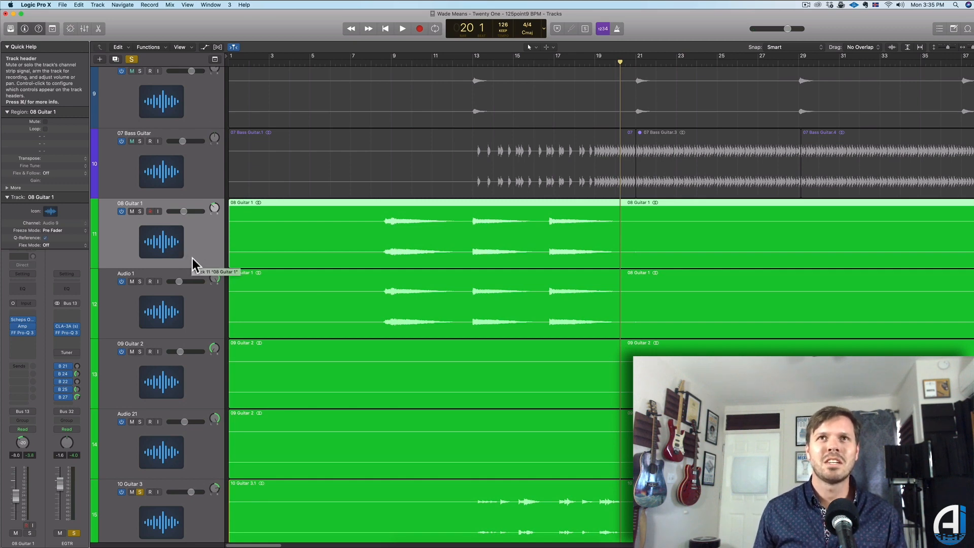
scroll(363, 162, down, 1)
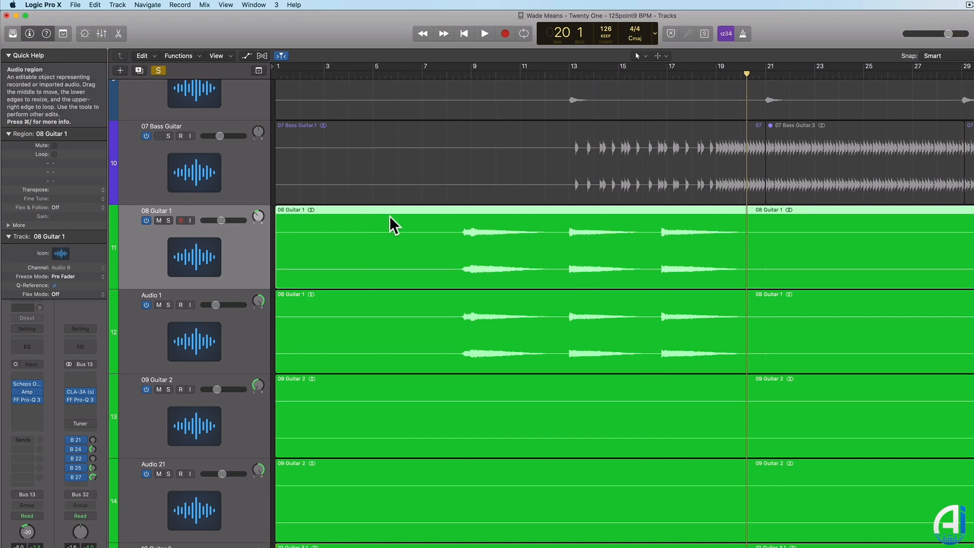
click(395, 330)
click(147, 322)
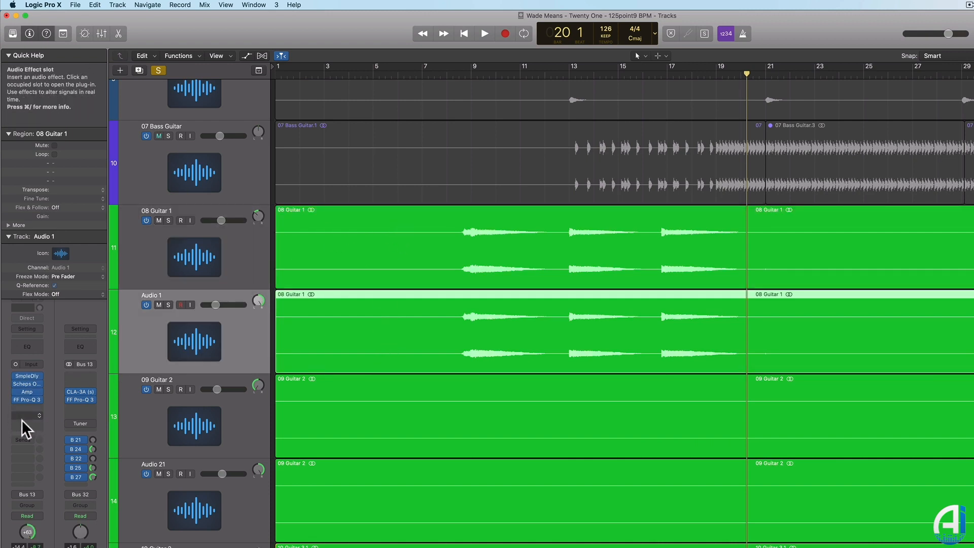
Inspect the Sample Delay plug-in on the Audio 1 track, close it, and compare the panning of 08 Guitar 1 and Audio 1.
right_click(29, 378)
click(20, 380)
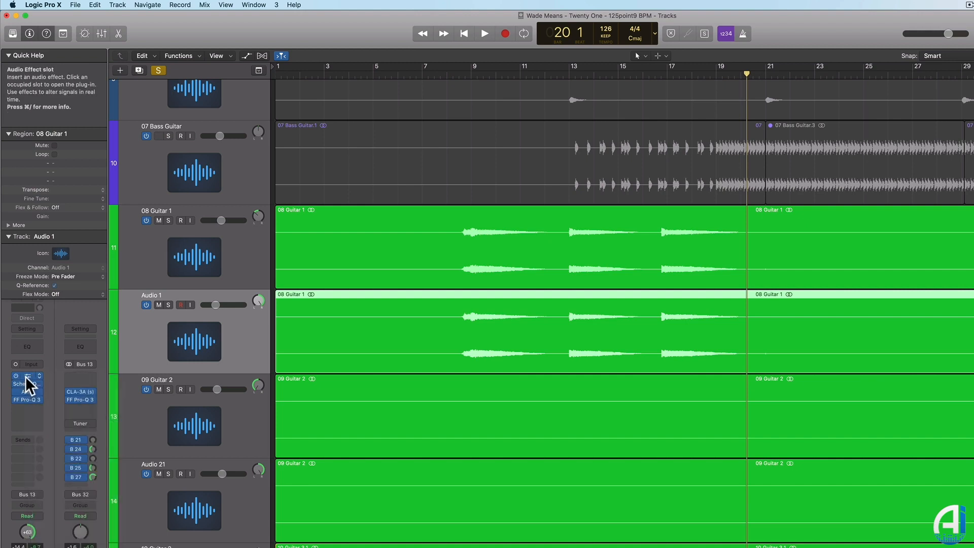
click(27, 376)
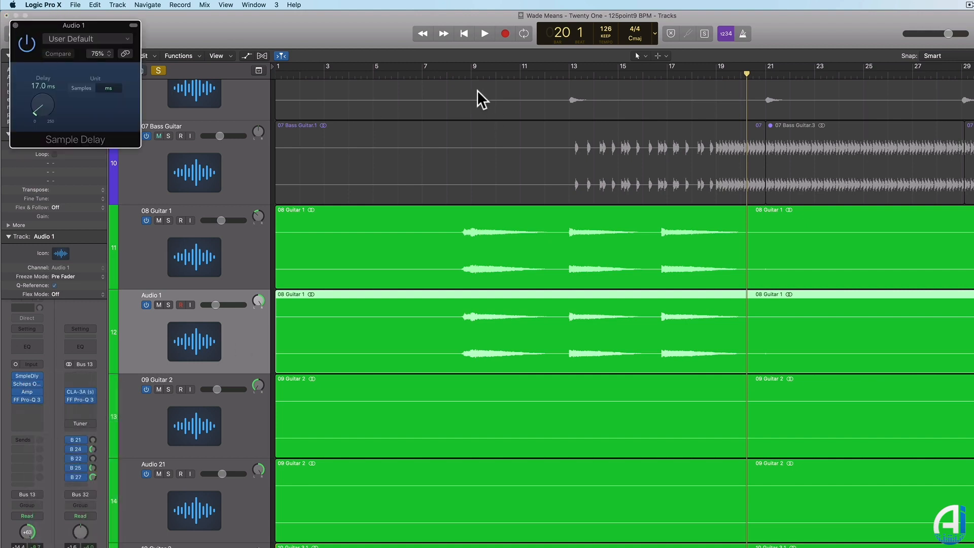
click(15, 25)
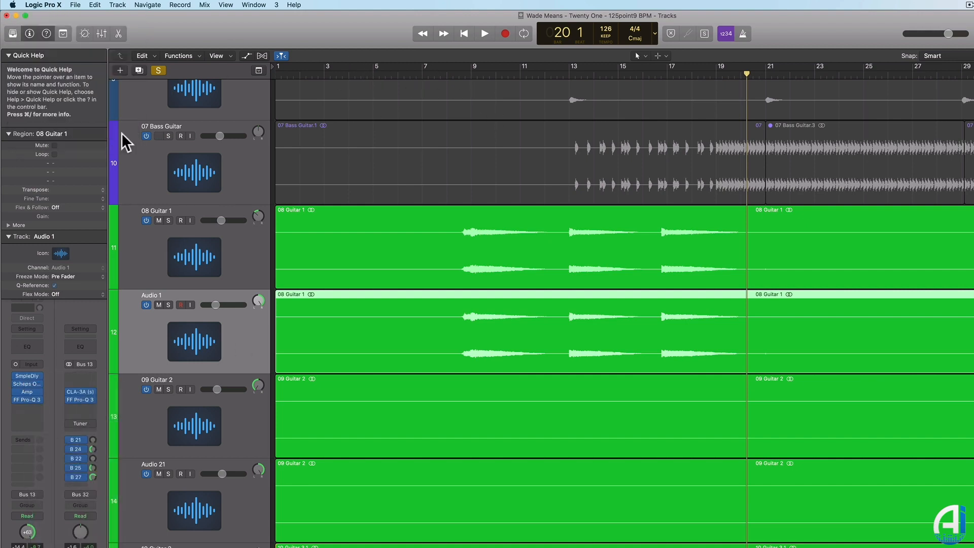
click(236, 243)
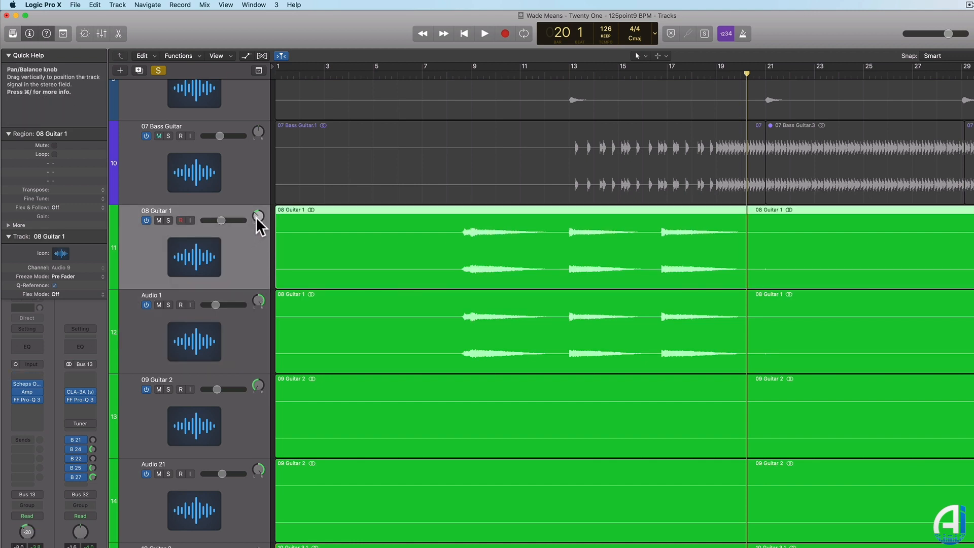
click(256, 357)
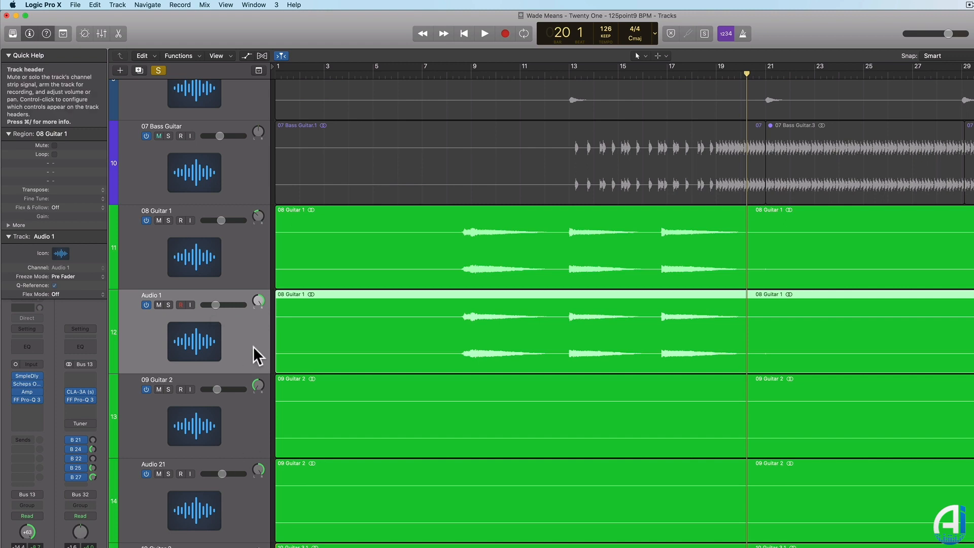
Open Amp Designer on the 08 Guitar 1 track and bypass its Scheps Omni Channel, Amp Designer and FF Pro-Q 3 plug-ins.
click(202, 269)
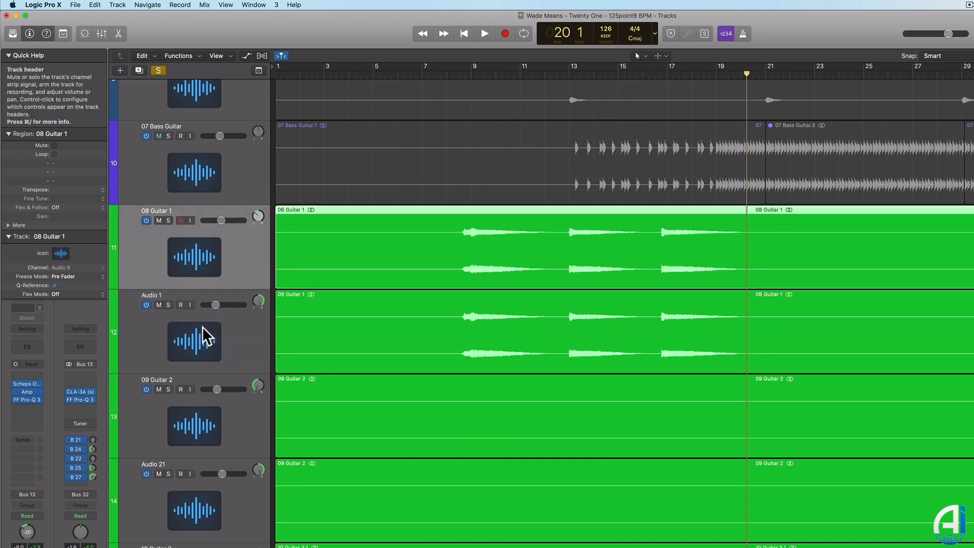
click(27, 392)
drag(244, 36, 855, 135)
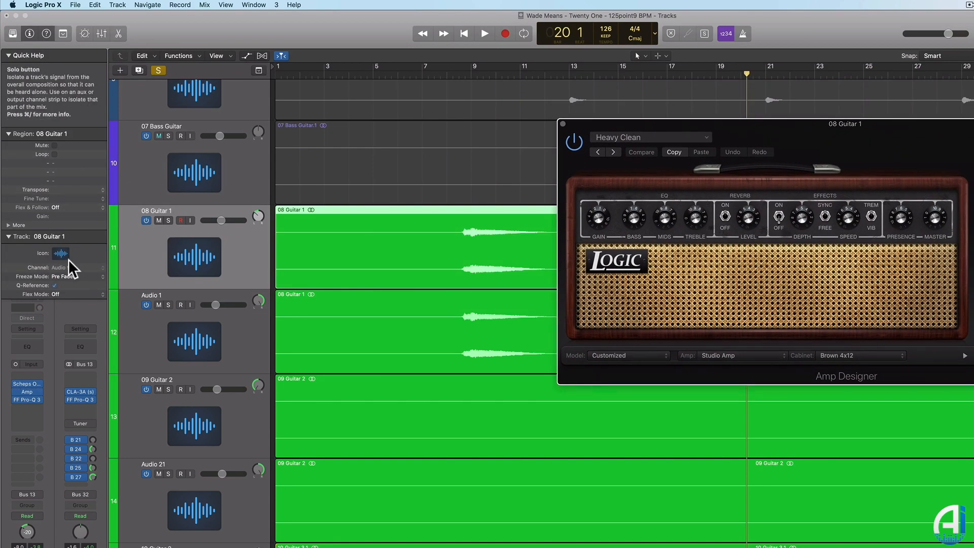
click(15, 384)
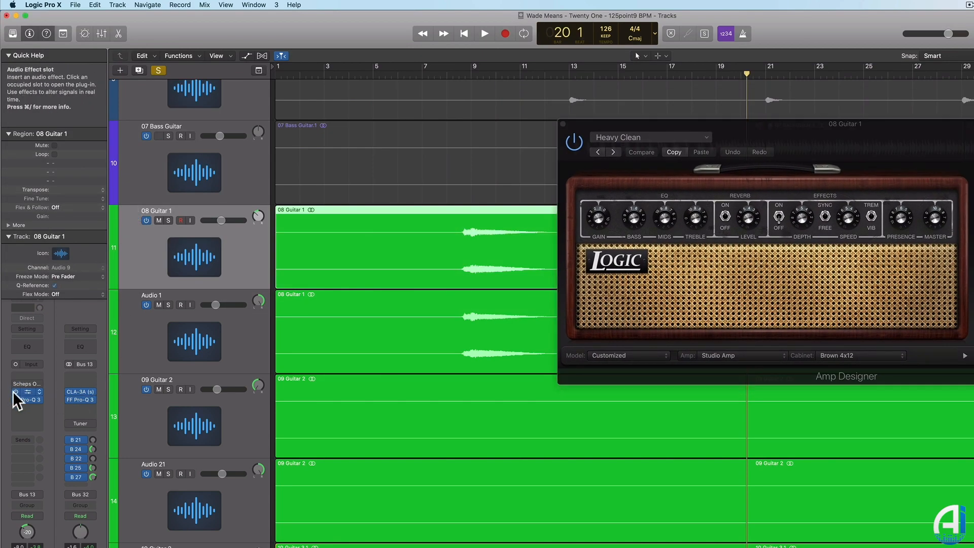
Solo the 08 Guitar 1 track and mute Audio 1, with the playhead at bar 8 and the amp window clear of the waveforms.
click(169, 221)
click(456, 75)
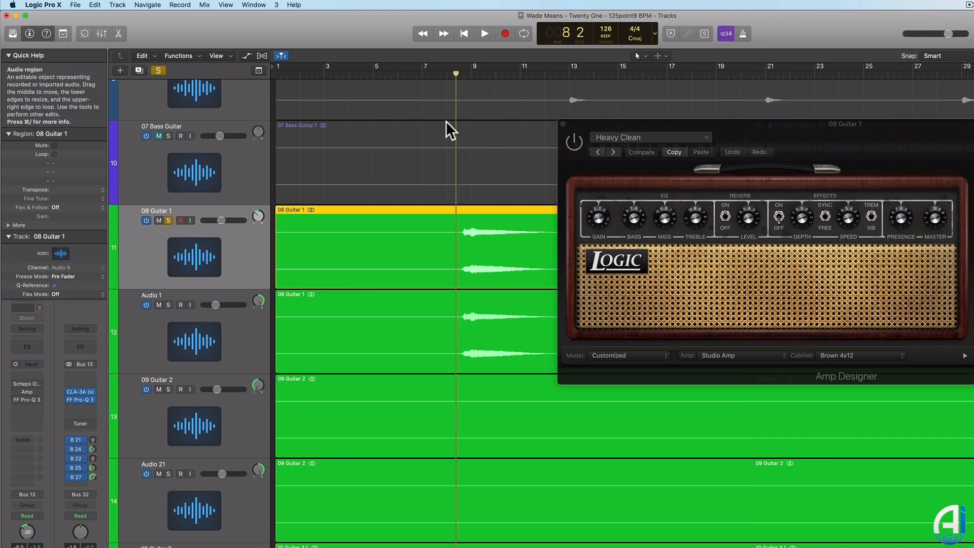
mouse_move(941, 135)
mouse_down()
mouse_move(959, 152)
mouse_move(937, 149)
mouse_up()
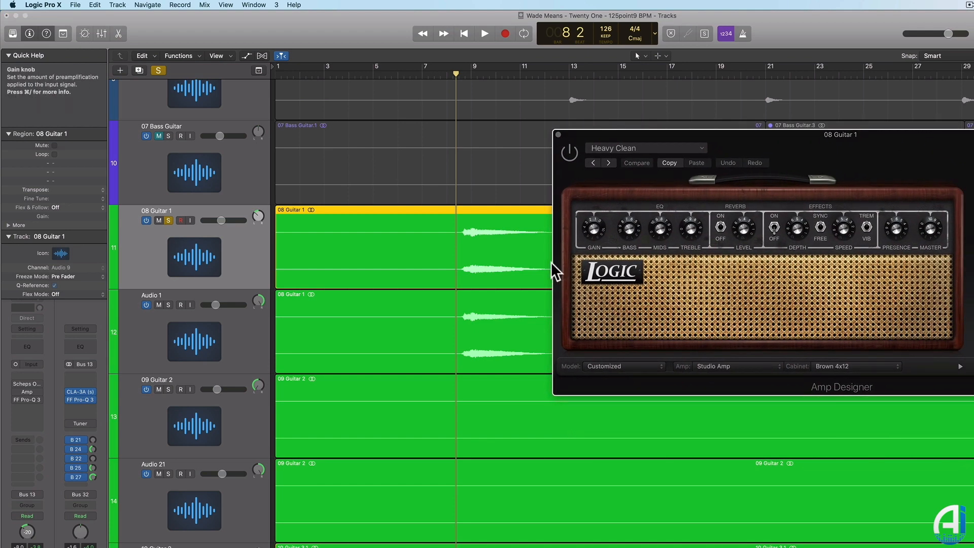
click(158, 305)
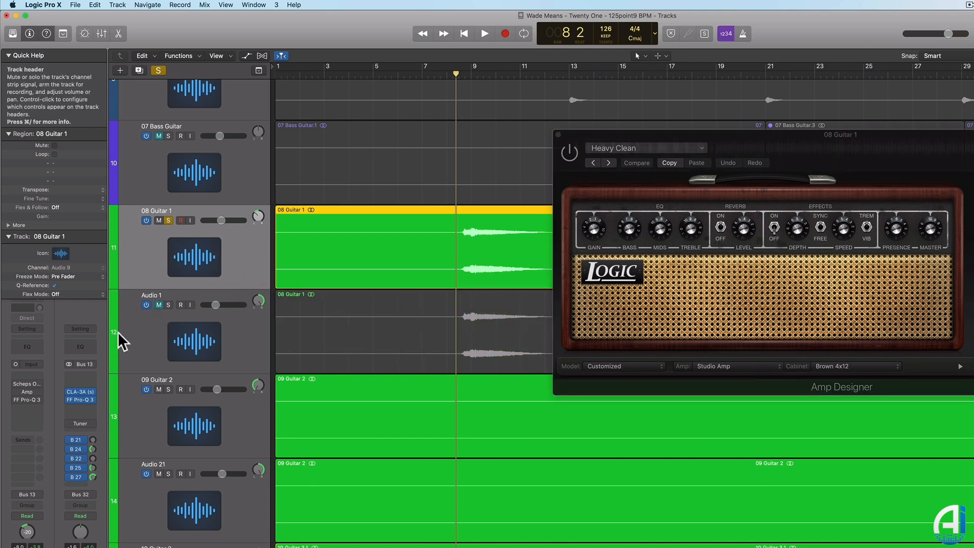
drag(873, 170, 882, 275)
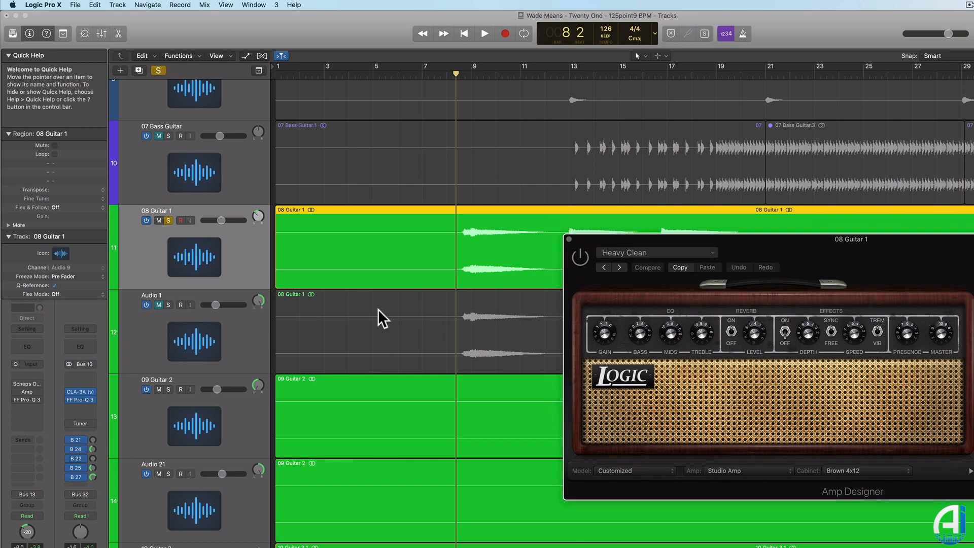
Inspect the FF Pro-Q 3 and Scheps Omni Channel settings on the 08 Guitar 1 track, closing each plug-in.
click(26, 401)
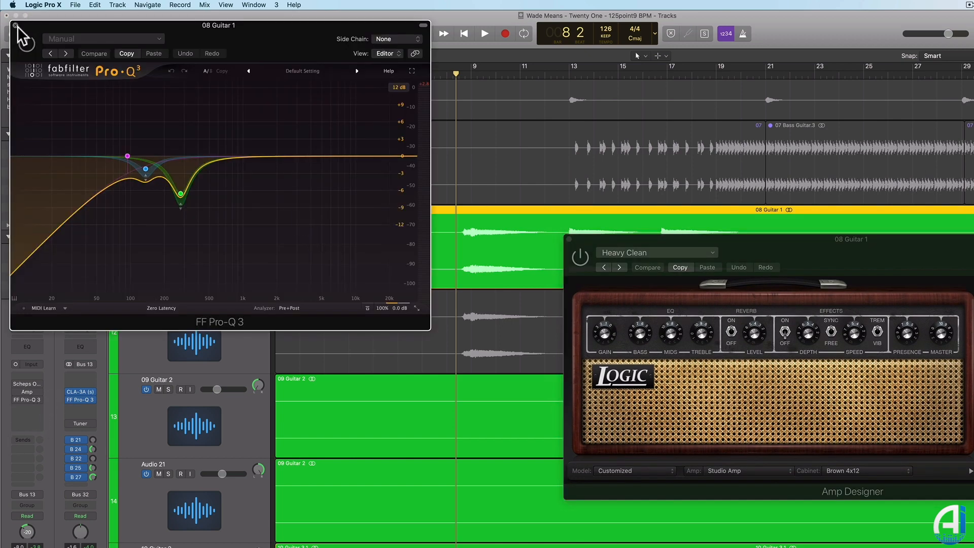
click(15, 25)
click(23, 384)
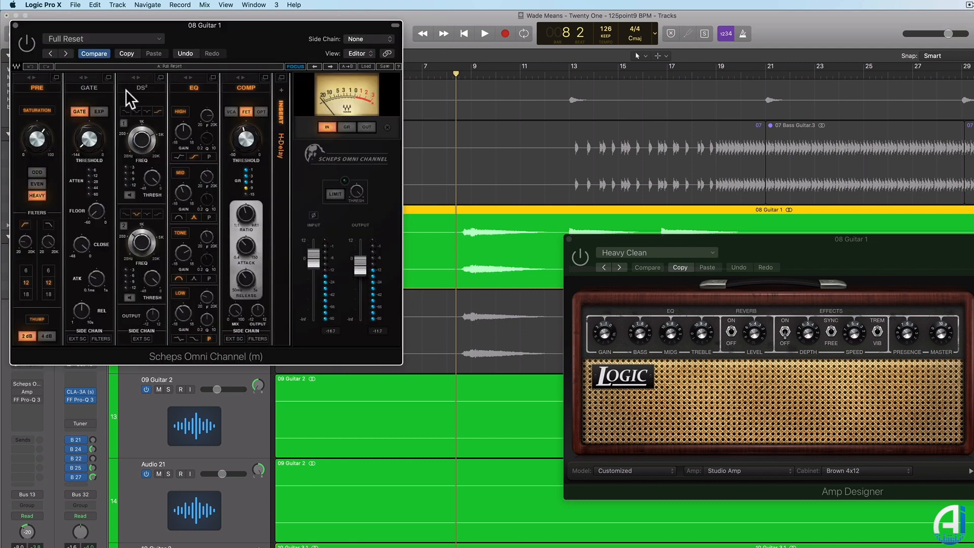
click(15, 25)
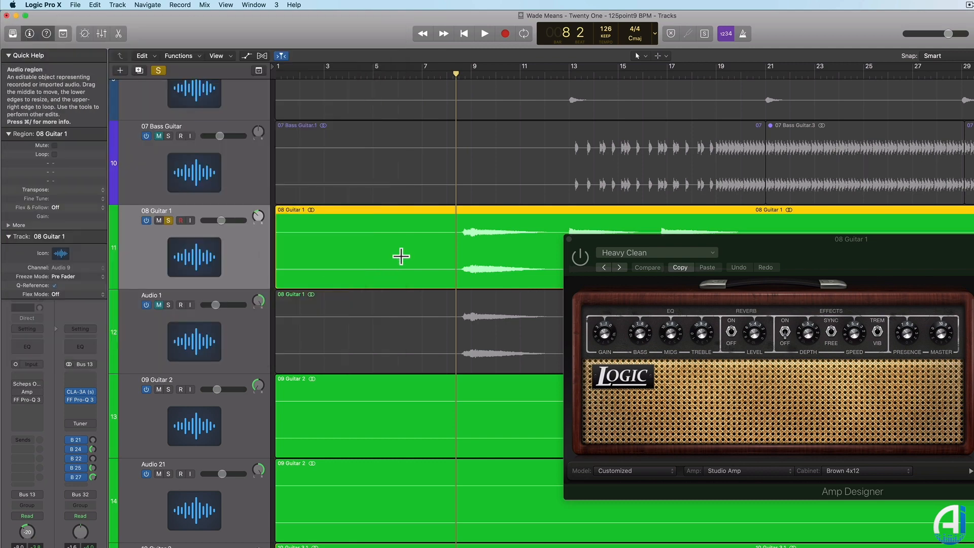
Play 08 Guitar 1 from bar 8 while re-enabling Scheps Omni Channel, Amp Designer and FF Pro-Q 3 one by one, stopping at bar 20.
key(space)
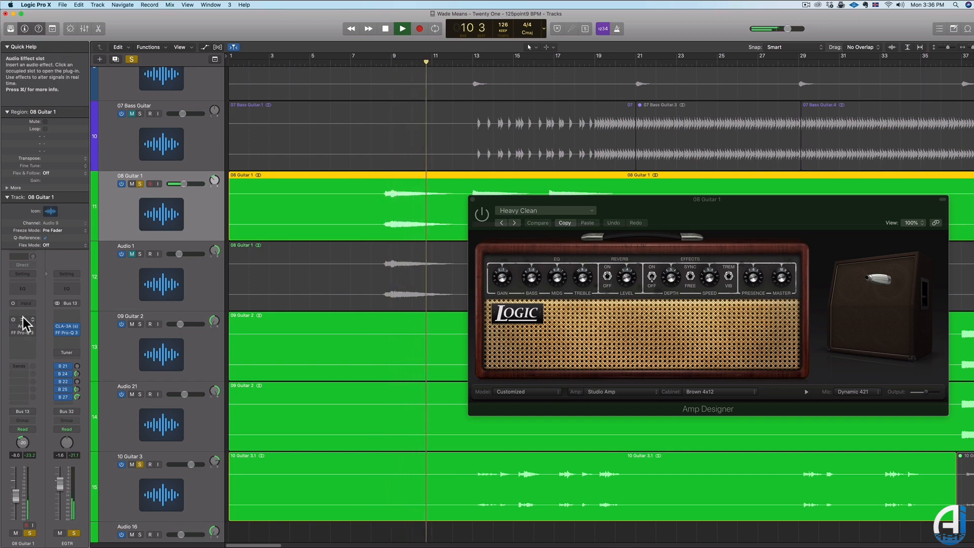
click(23, 323)
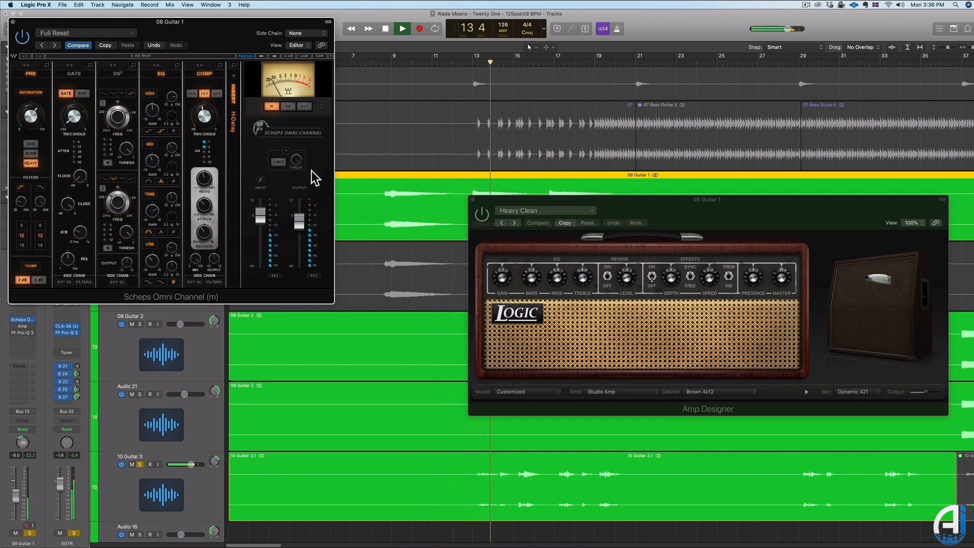
click(484, 217)
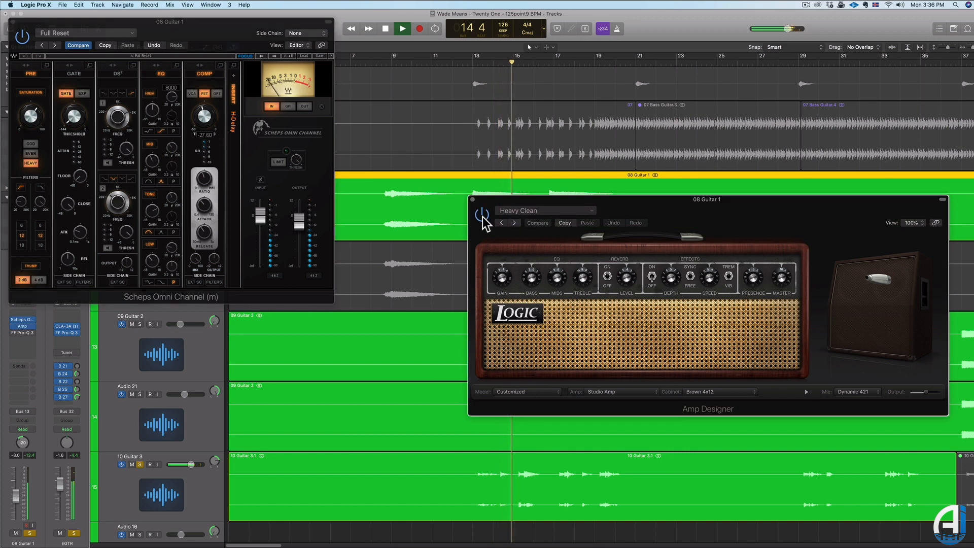
click(13, 334)
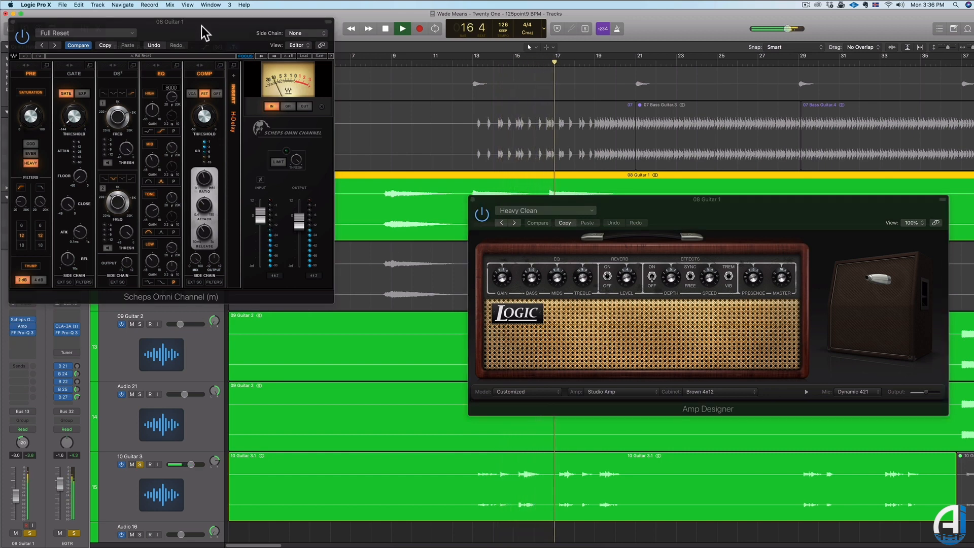
drag(202, 26, 306, 103)
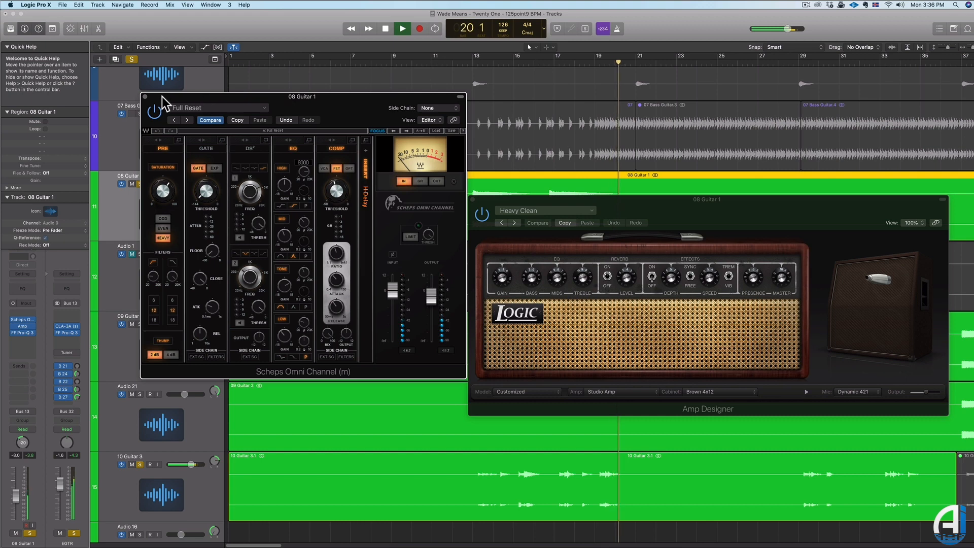
key(space)
Examine the H-Delay insert inside Scheps Omni Channel beside Amp Designer, and close both plug-ins.
drag(241, 98, 226, 135)
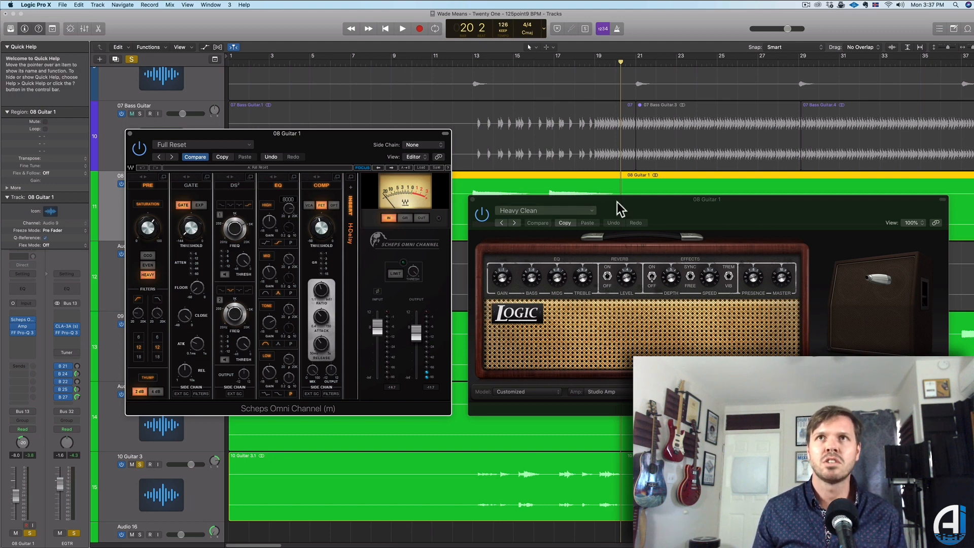
drag(616, 202, 610, 198)
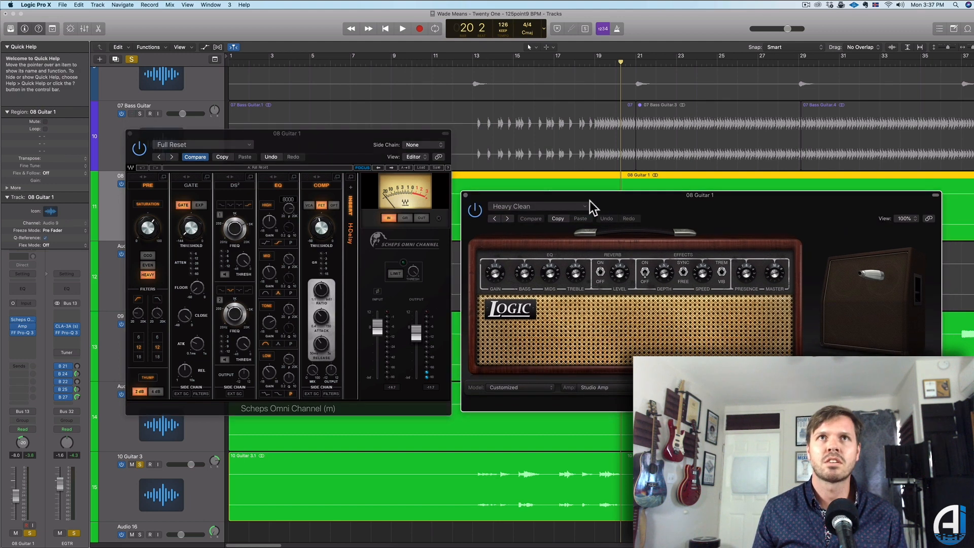
click(350, 229)
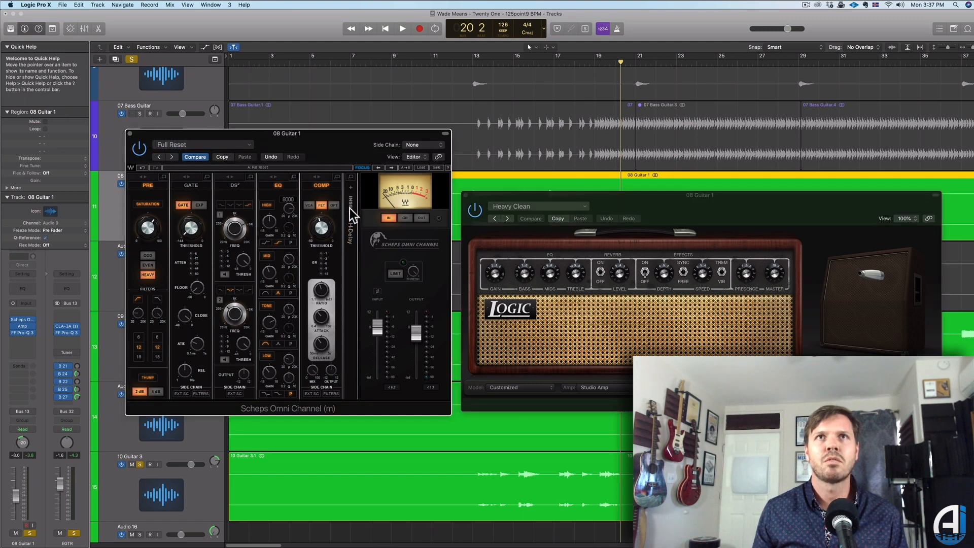
click(351, 178)
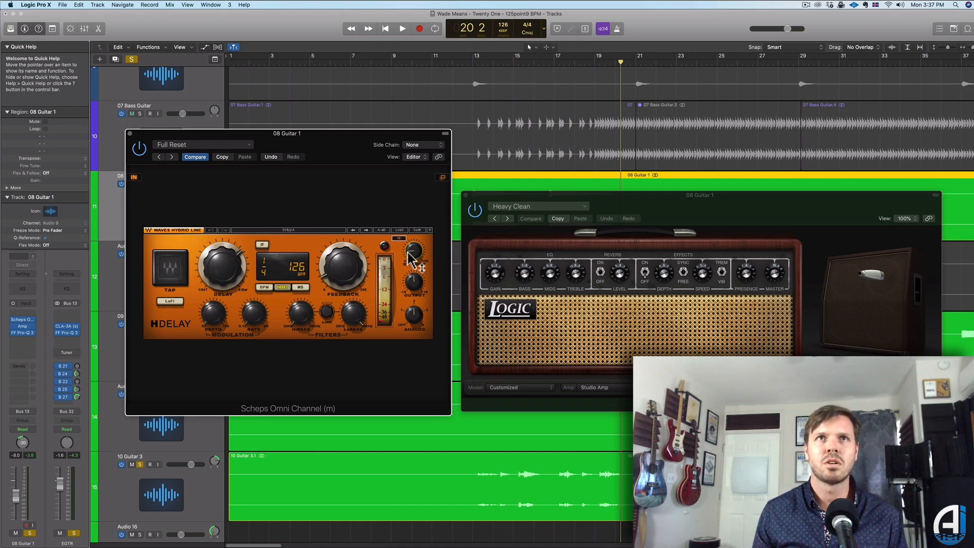
click(442, 178)
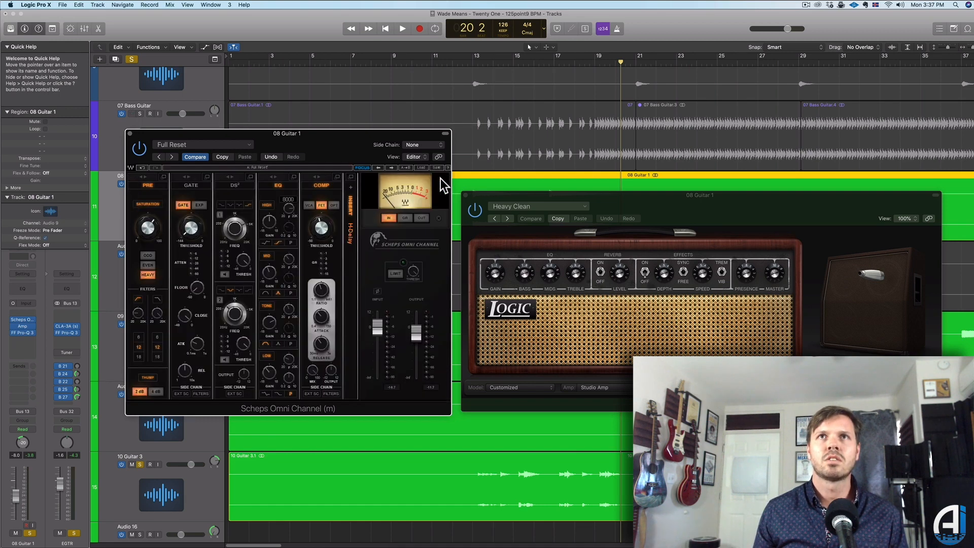
click(130, 134)
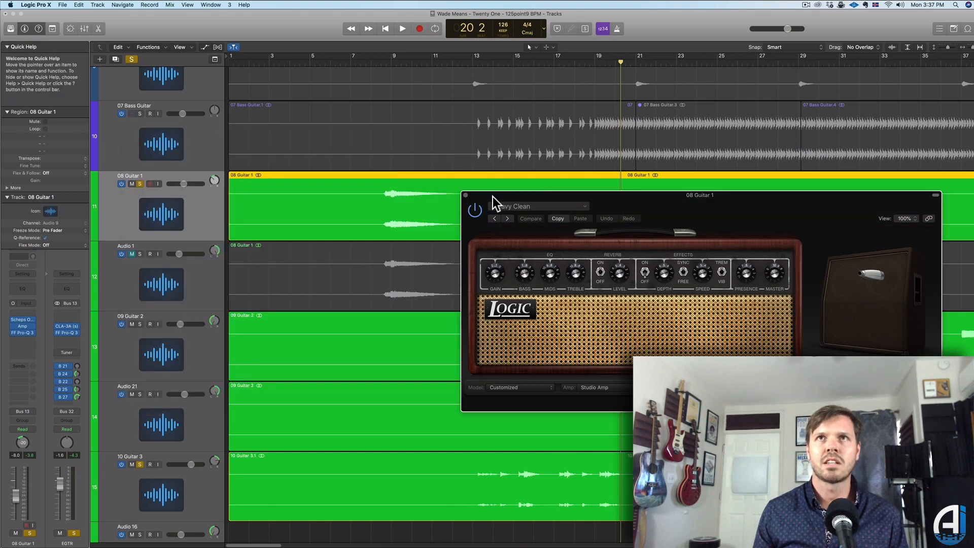
click(464, 196)
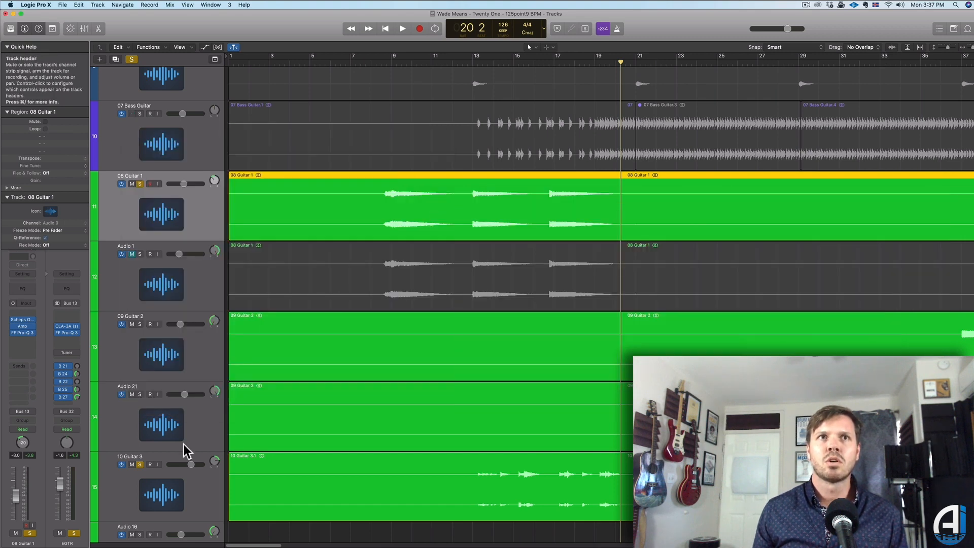
Turn off solo on 10 Guitar 3, play from bar 8, and bring in Audio 1 by unmuting and soloing it.
click(178, 290)
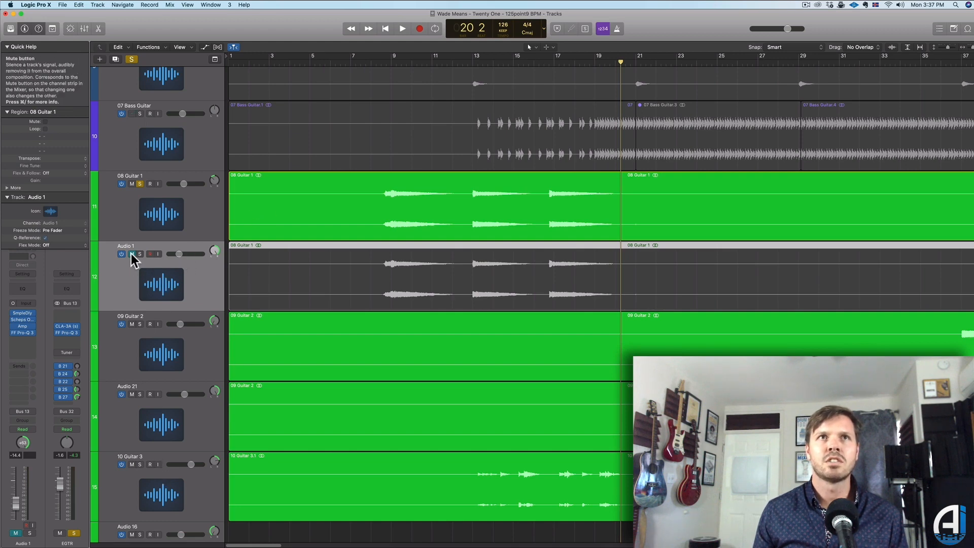
click(379, 61)
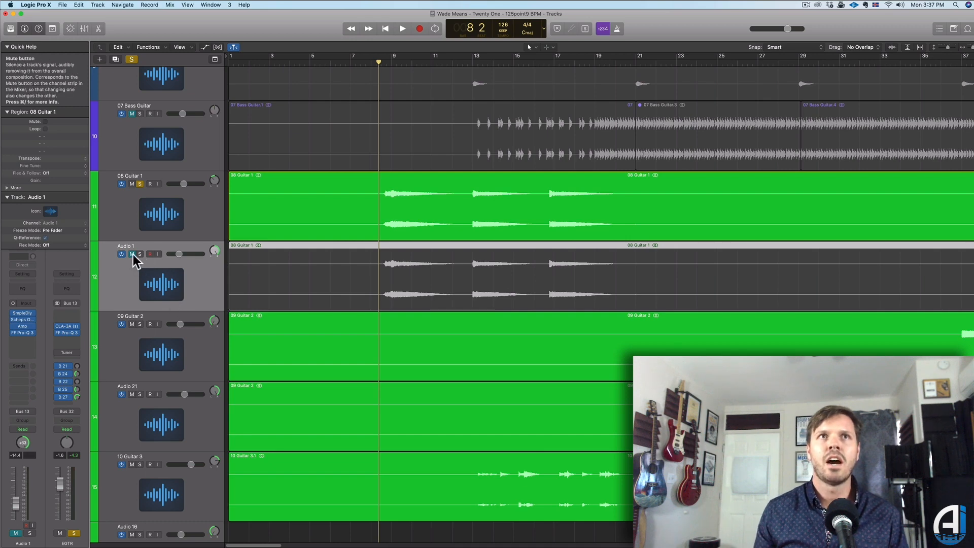
key(space)
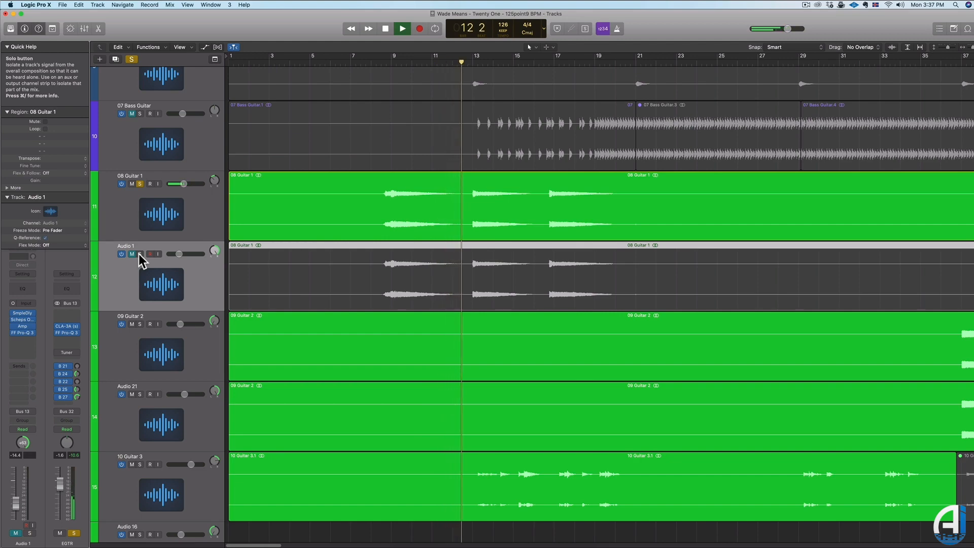
click(138, 253)
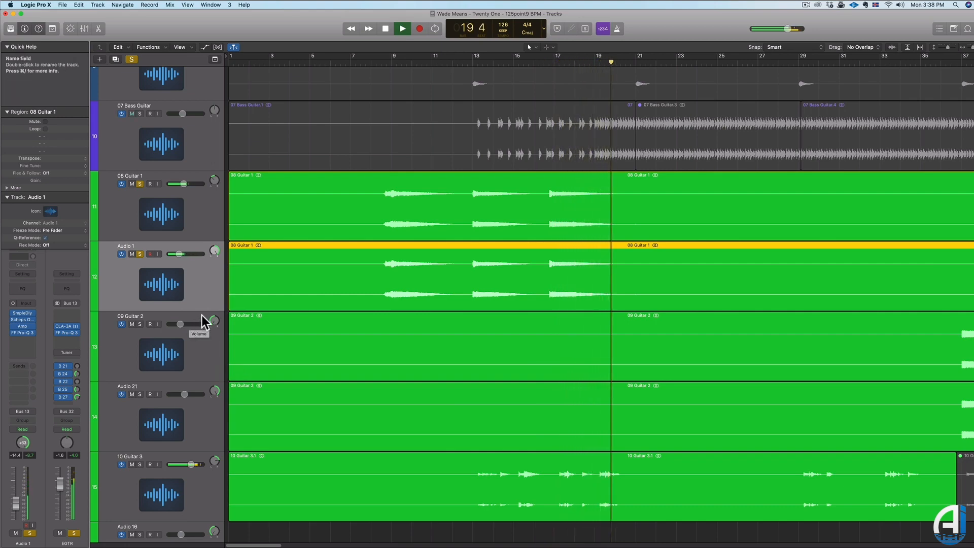
Stop playback, examine the H-Delay insert and main settings of Scheps Omni Channel on the 10 Guitar 3 track, and close the plug-in.
key(space)
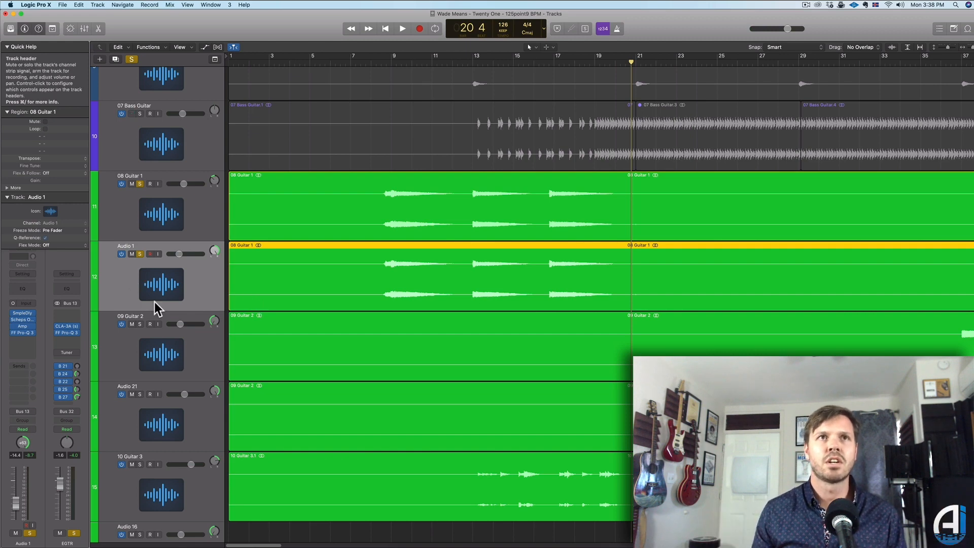
click(133, 465)
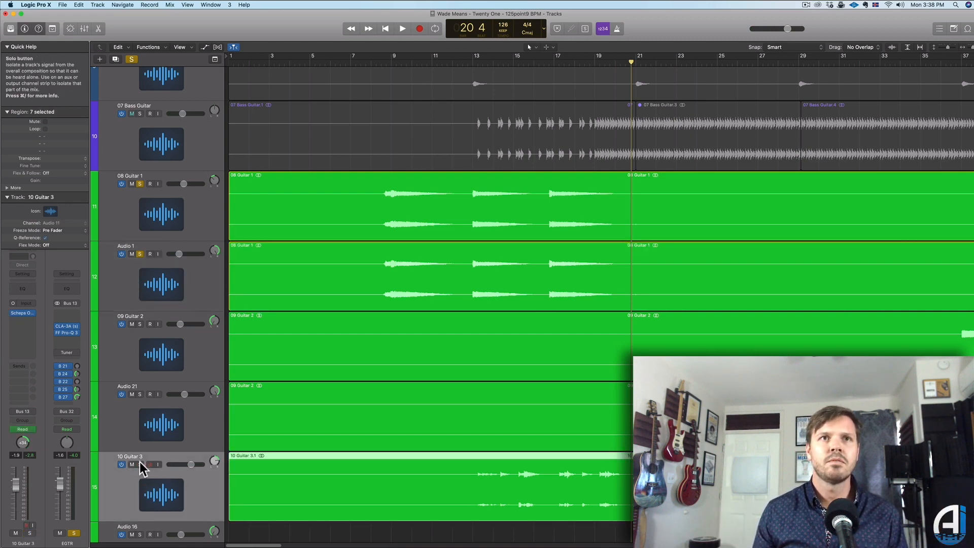
click(23, 313)
click(231, 65)
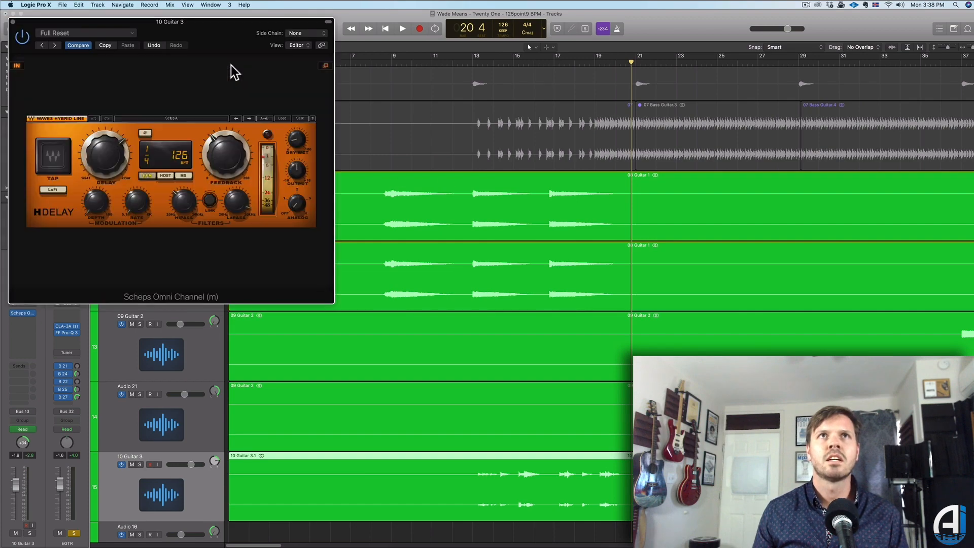
drag(229, 40, 406, 133)
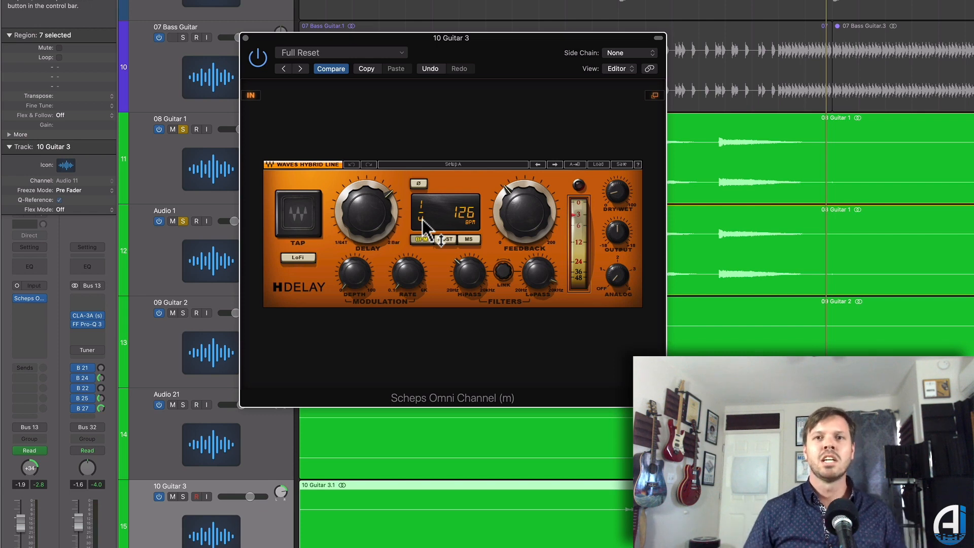
click(654, 96)
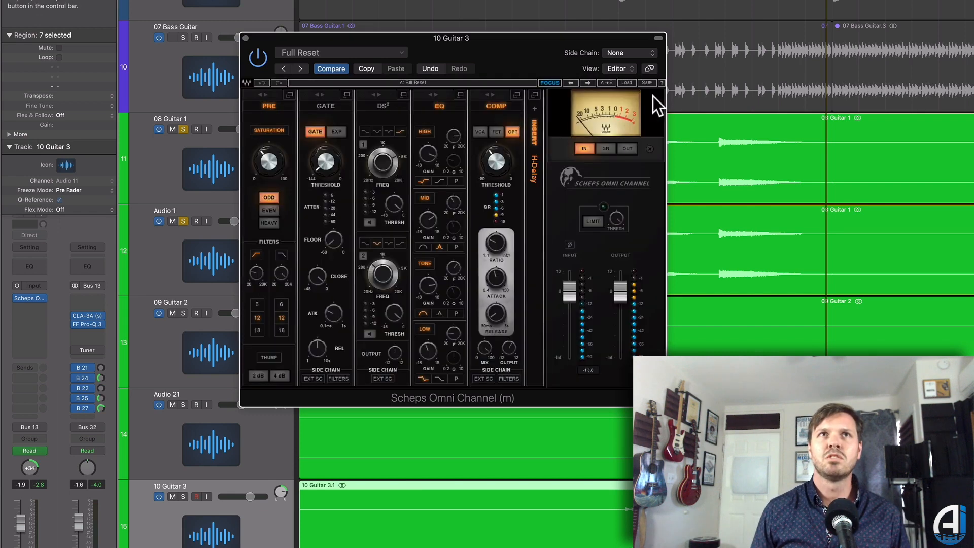
click(245, 37)
Turn off solo on 08 Guitar 1 and Audio 1, and set a cycle range from bar 37 to about bar 53.
click(183, 129)
click(184, 221)
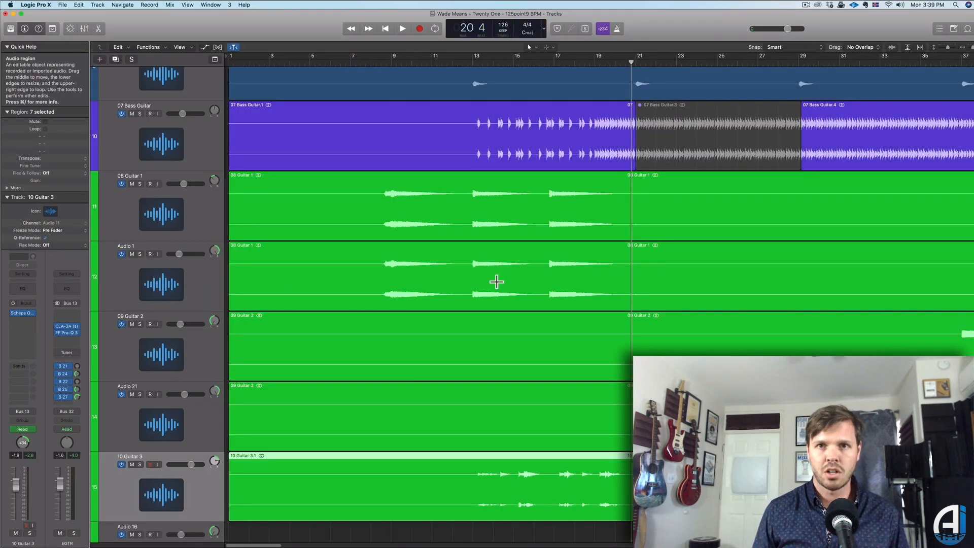
scroll(492, 310, down, 5)
scroll(487, 312, up, 8)
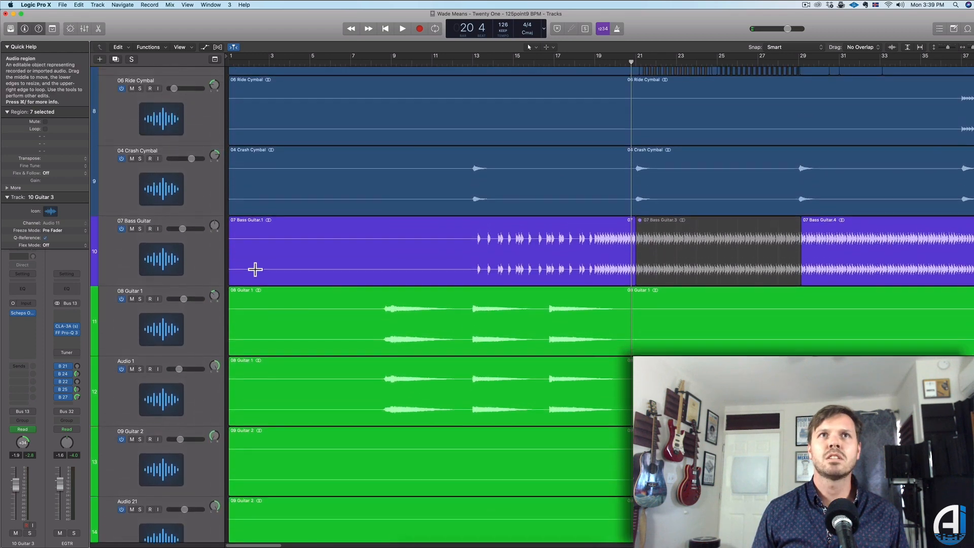
scroll(364, 235, right, 10)
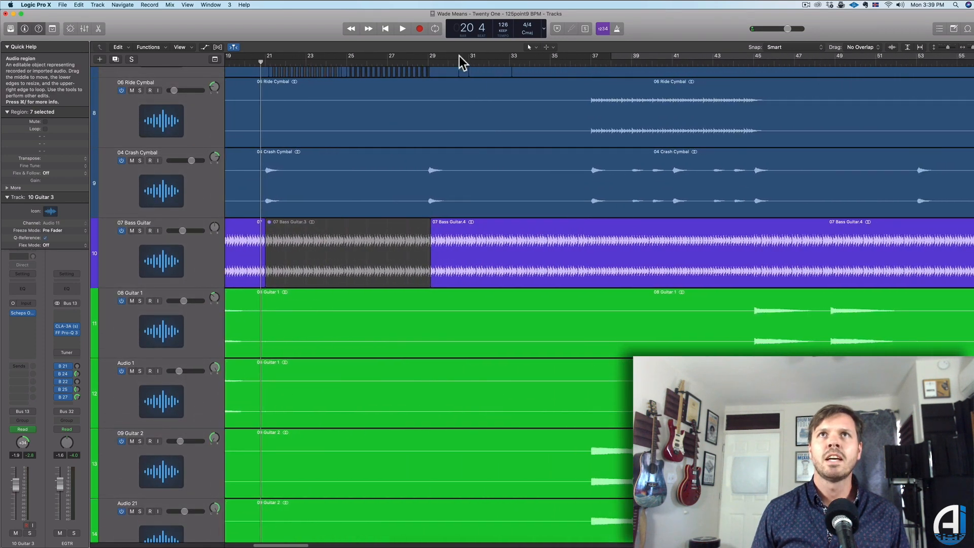
drag(462, 61, 813, 64)
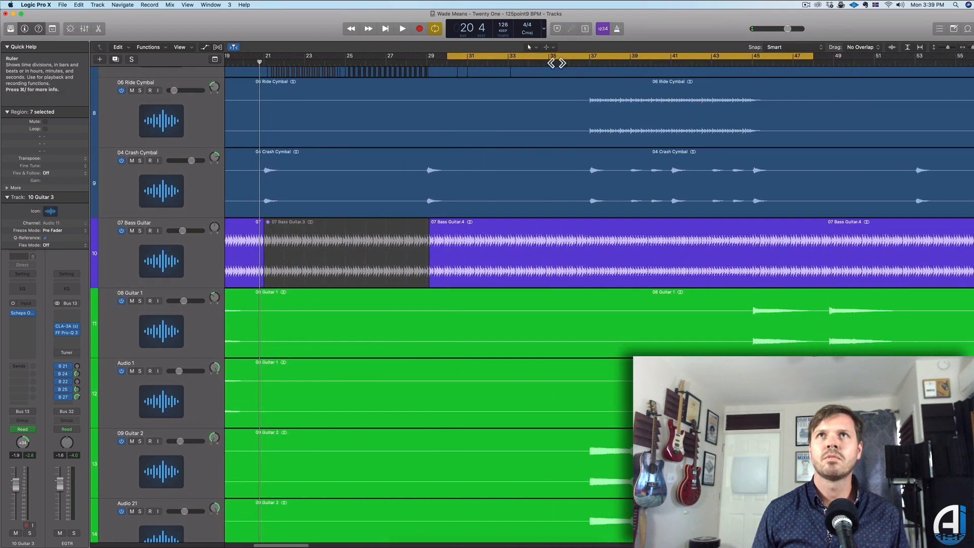
drag(556, 63, 700, 63)
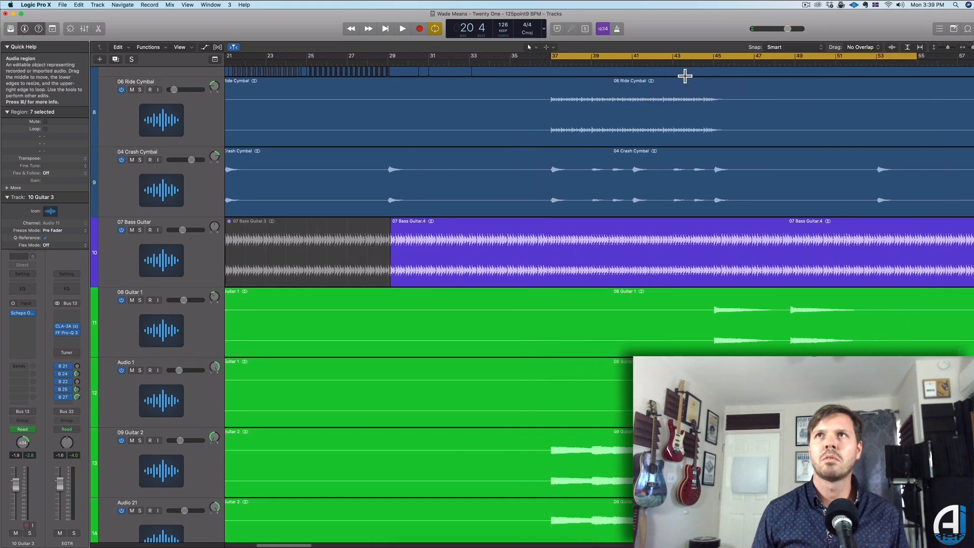
scroll(685, 75, right, 4)
drag(770, 60, 720, 62)
Select the 07 Bass Guitar track, and solo the Bass and Parallel Bass channels in the Mixer.
click(200, 267)
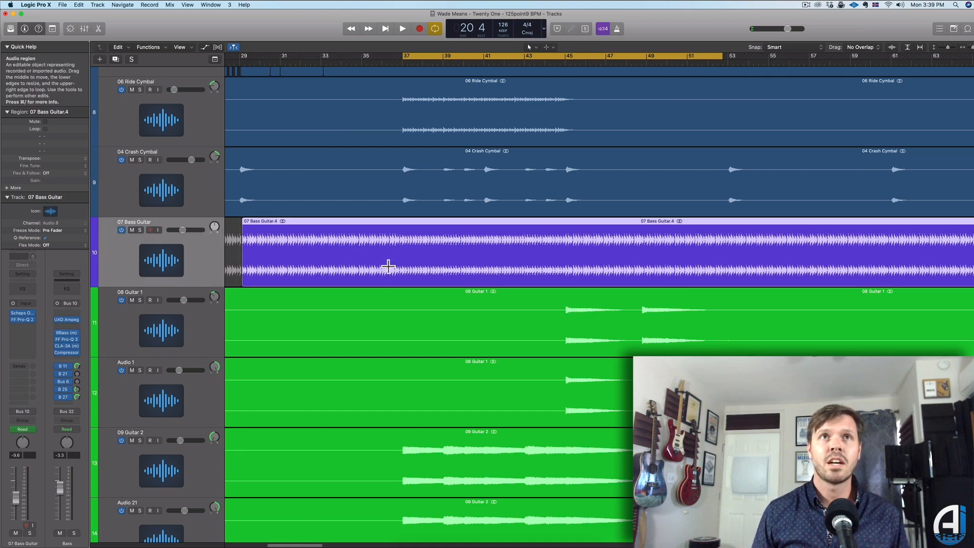
key(super+2)
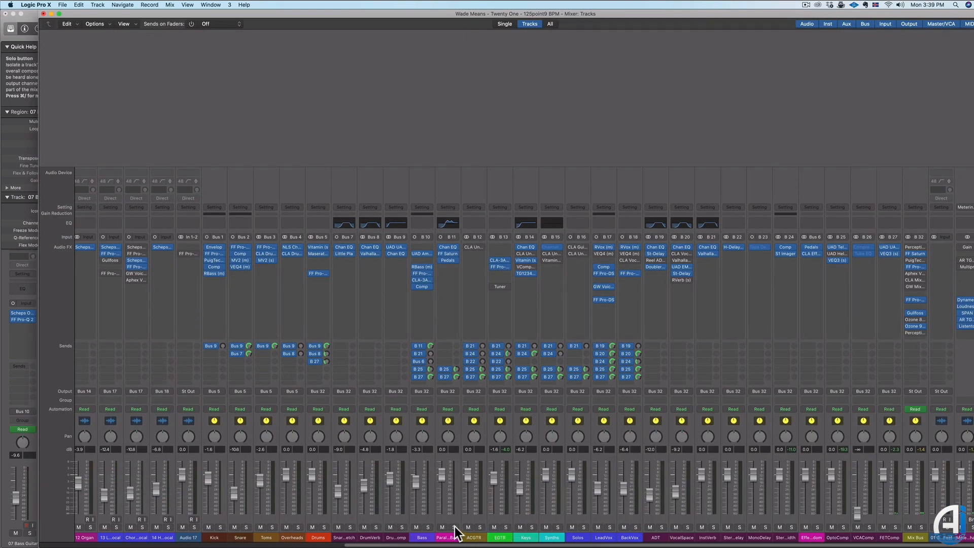
click(454, 527)
click(427, 527)
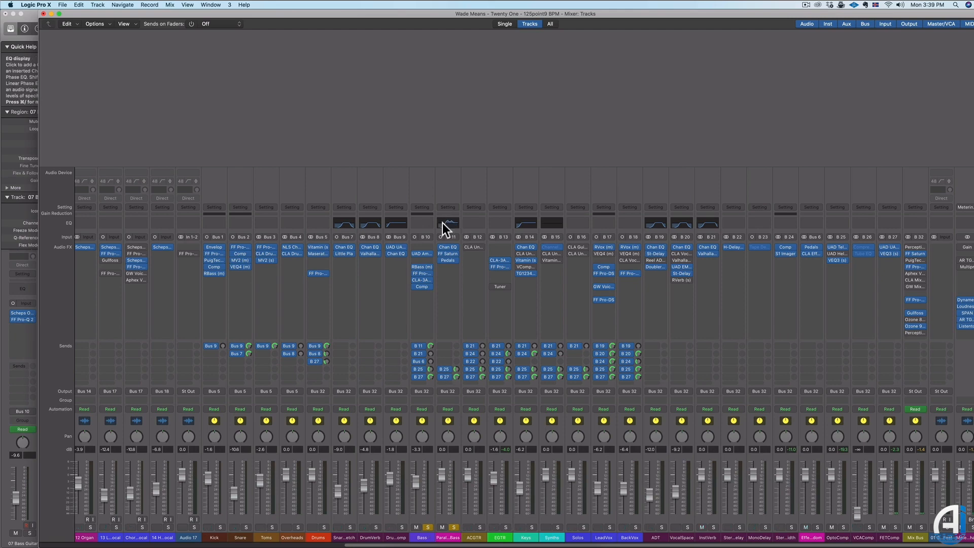
Inspect the UAD Ampeg SVTVR Classic, RBass, FF Pro-Q 3, CLA-3A and Compressor inserts on the Bass channel, and close them all.
click(413, 253)
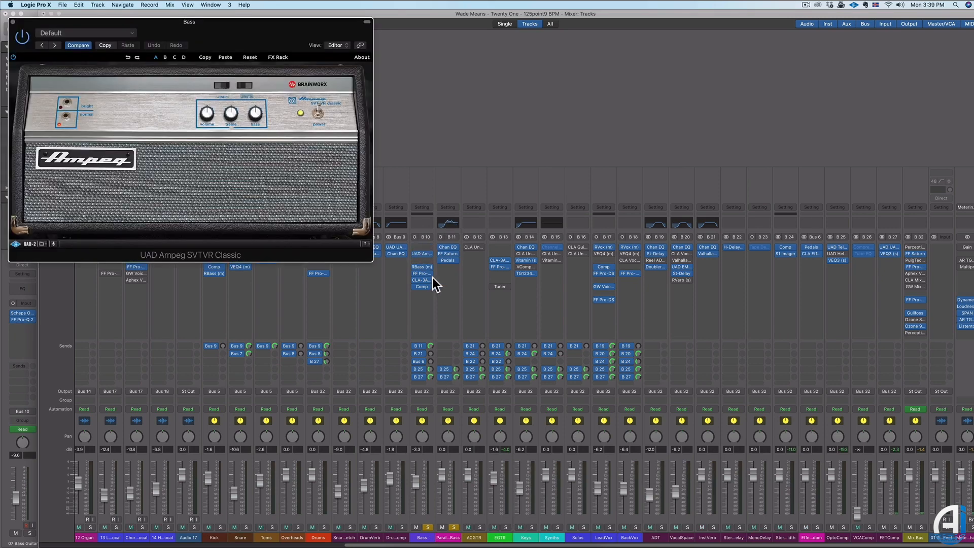
click(420, 266)
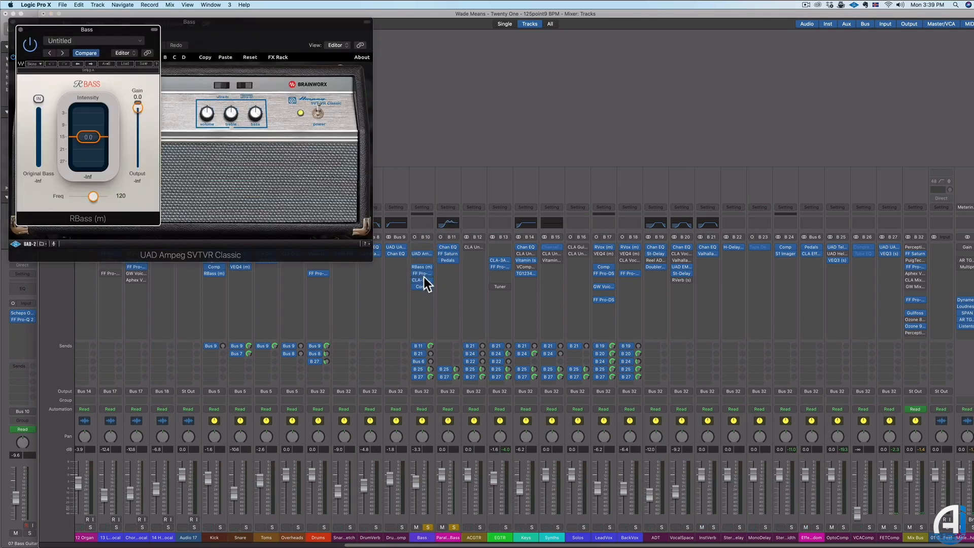
click(423, 273)
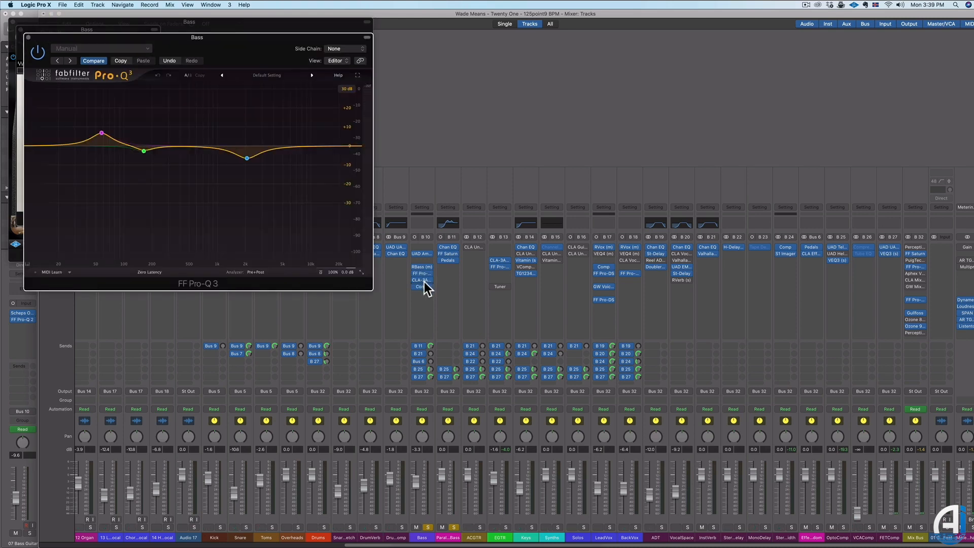
click(424, 279)
click(422, 286)
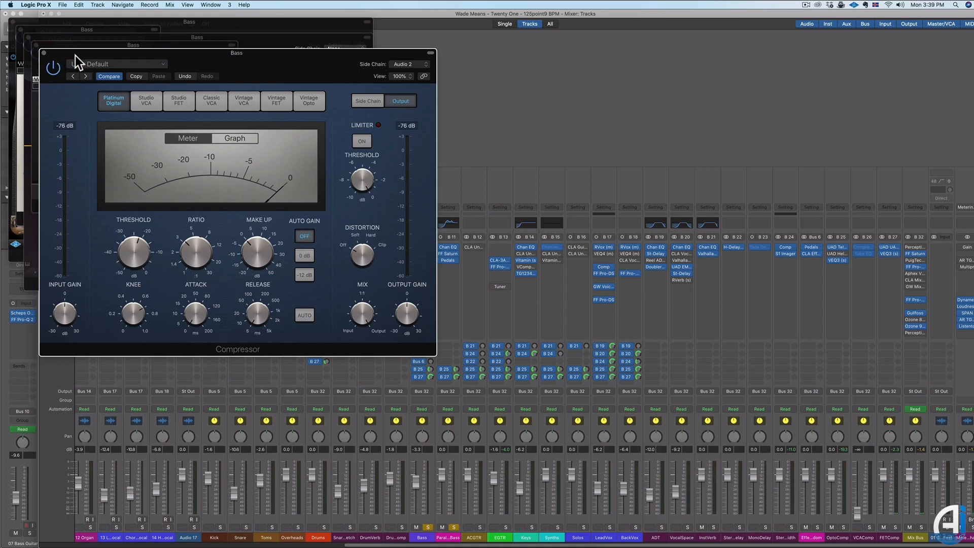
click(43, 53)
click(36, 45)
click(29, 38)
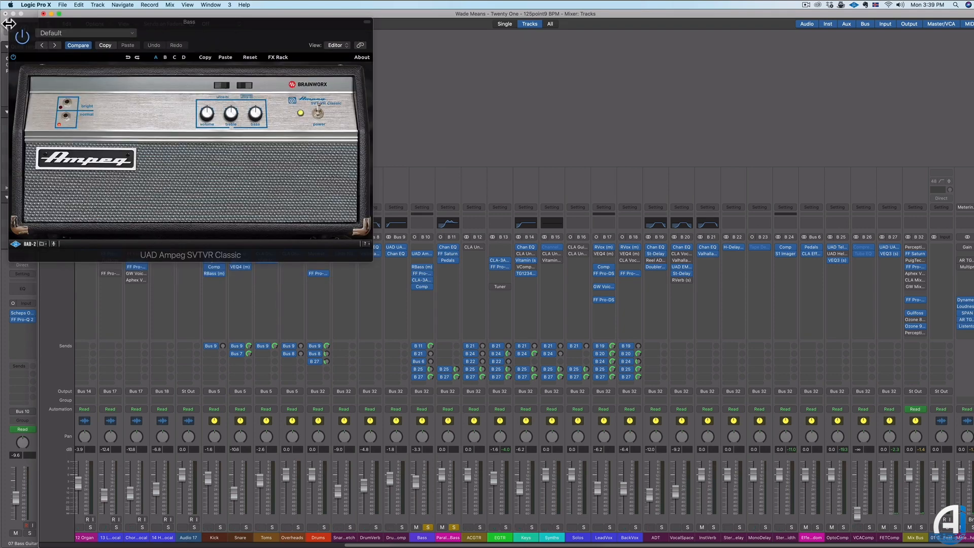
click(14, 22)
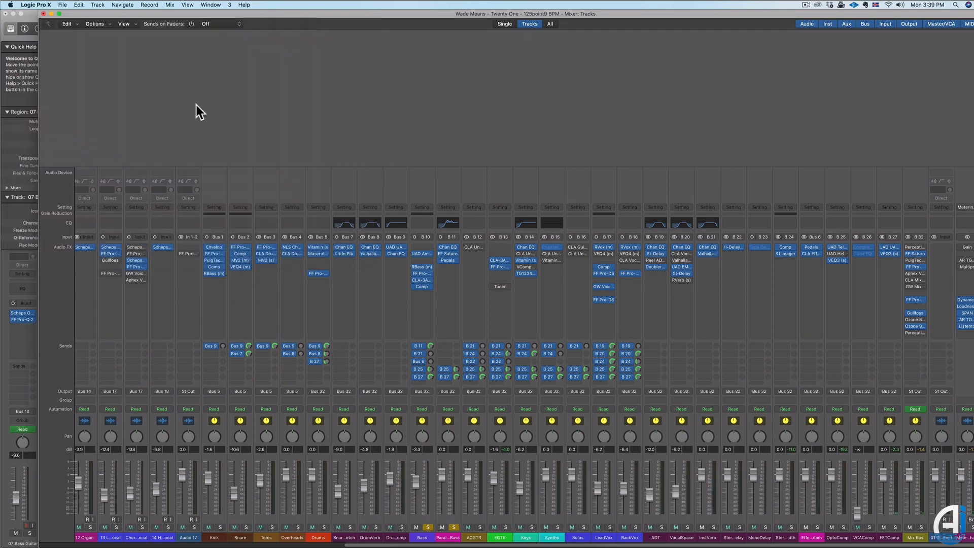
Inspect the Channel EQ, FF Saturn and Pedalboard inserts on the Parallel Bass channel, closing each plug-in.
click(448, 248)
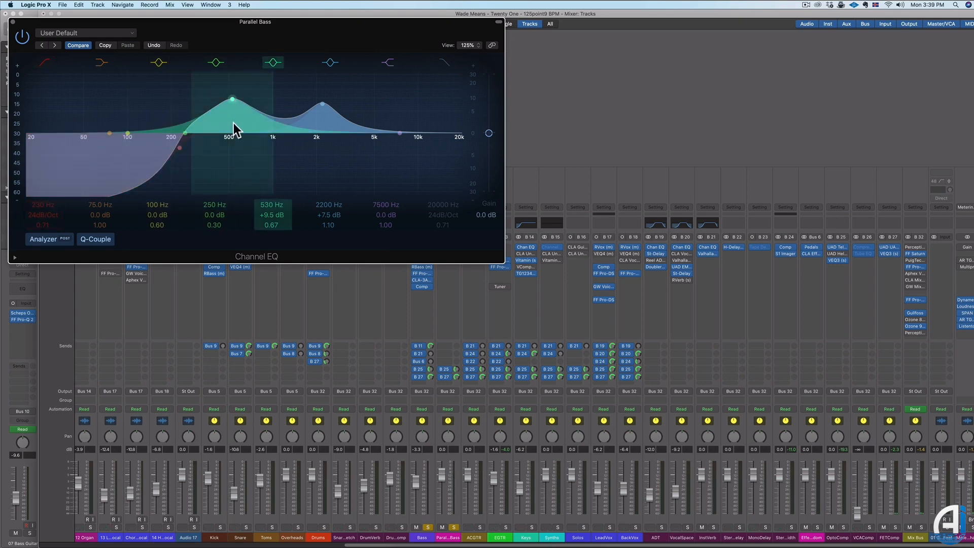
click(13, 22)
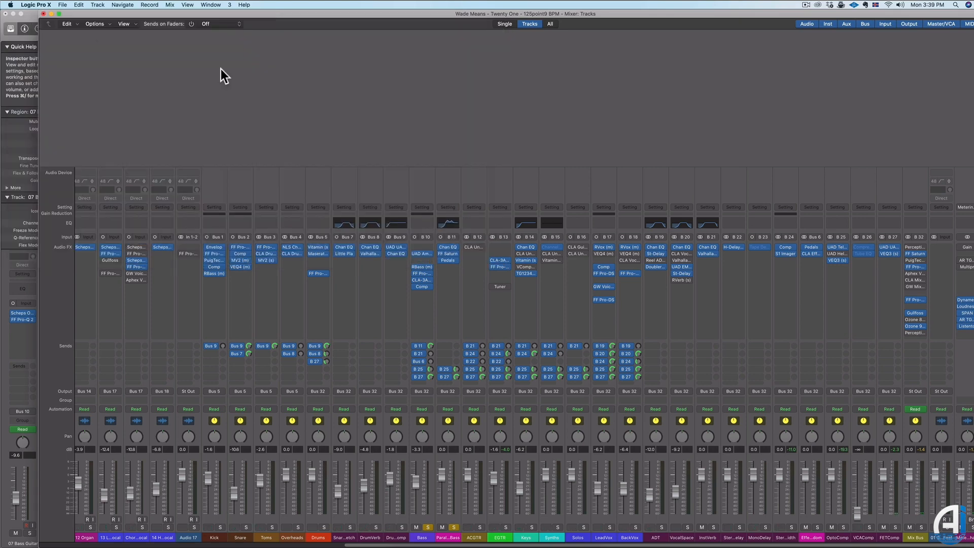
click(448, 253)
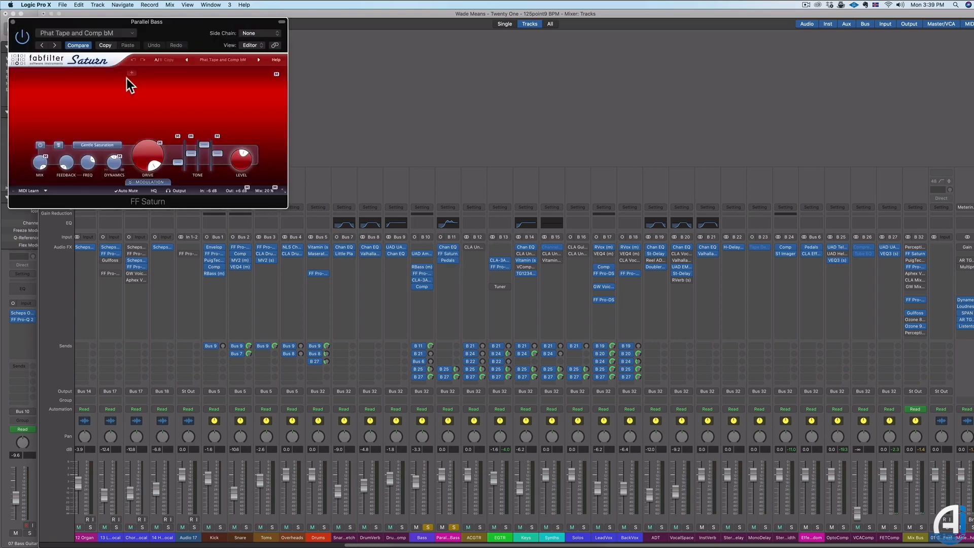
click(13, 22)
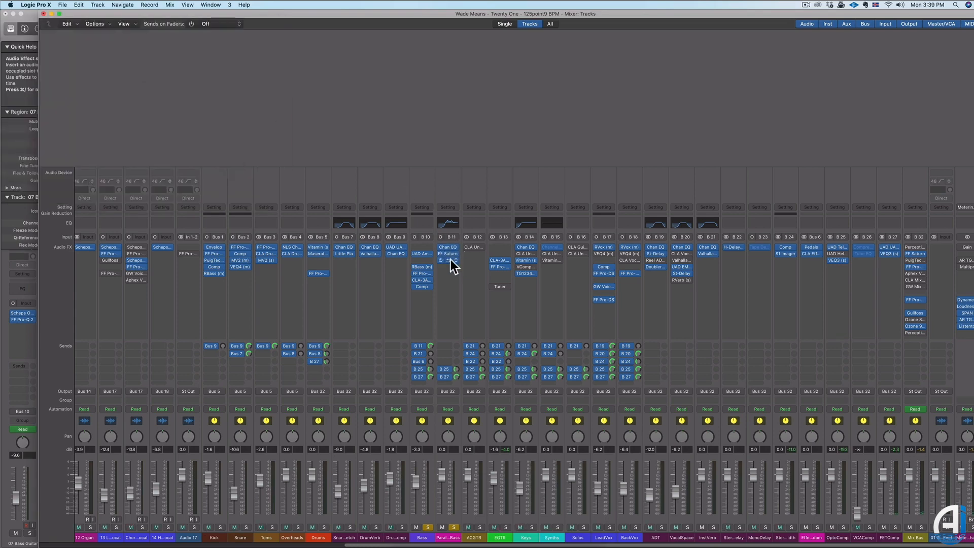
click(449, 260)
drag(249, 25, 666, 142)
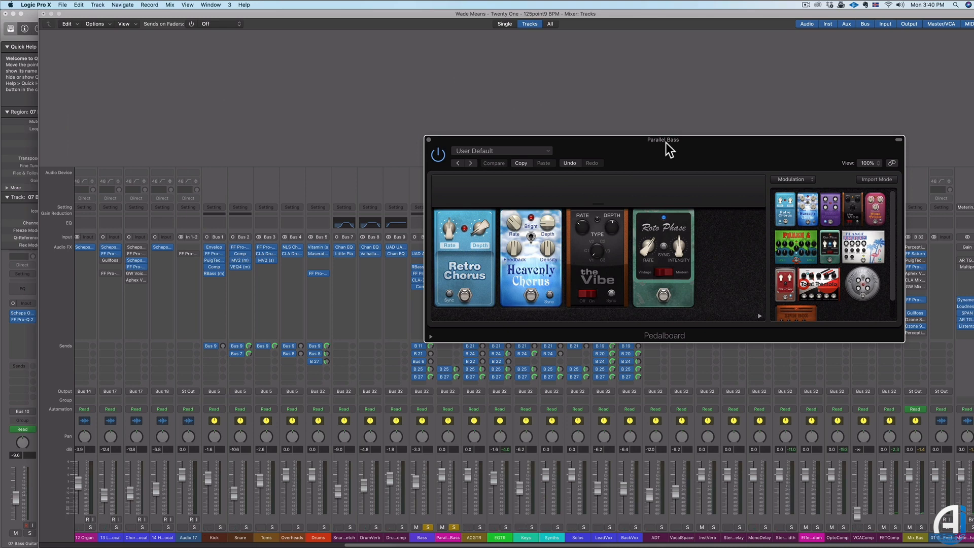
drag(664, 144, 694, 119)
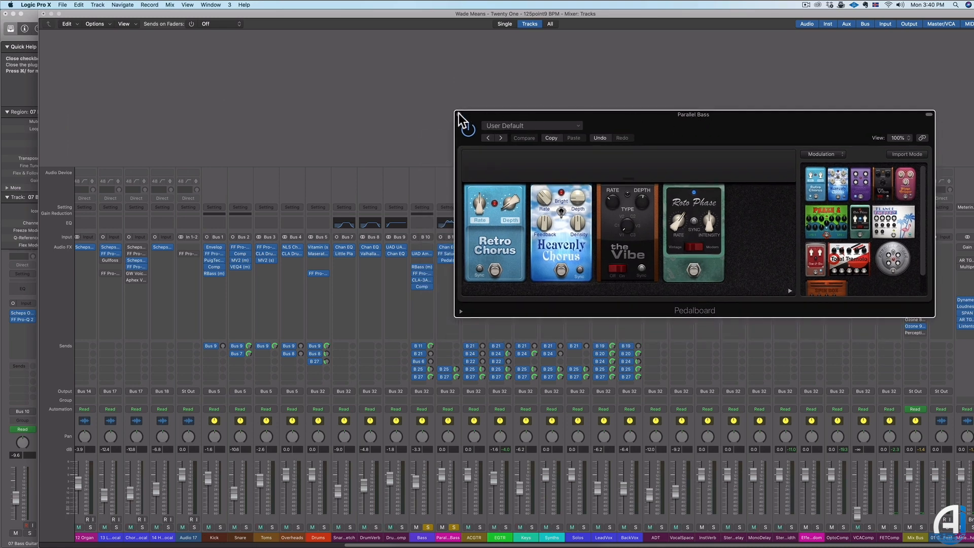
click(458, 114)
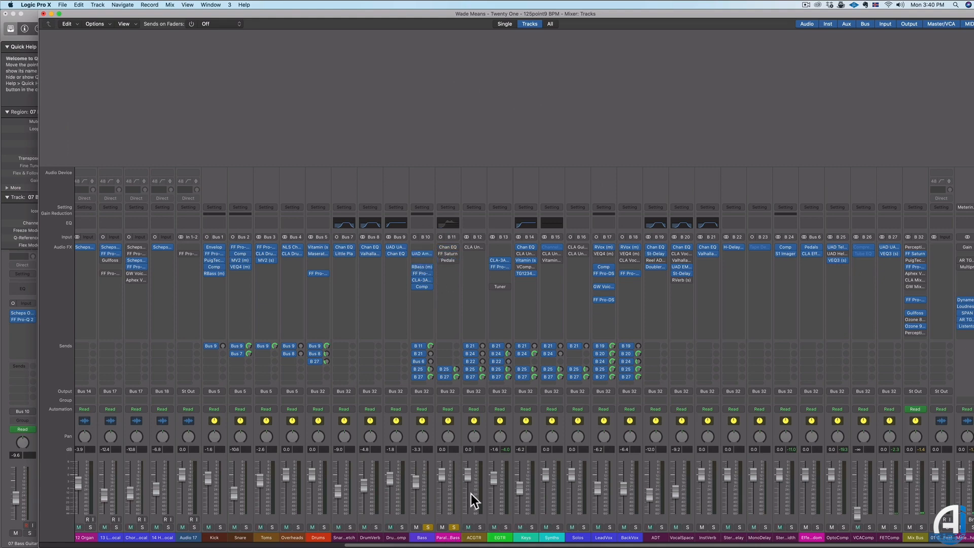
Select the Parallel Bass and Bass channel strips, bypass the Bass channel's inserts, and play the cycled section.
drag(442, 538, 434, 537)
shift+click(424, 537)
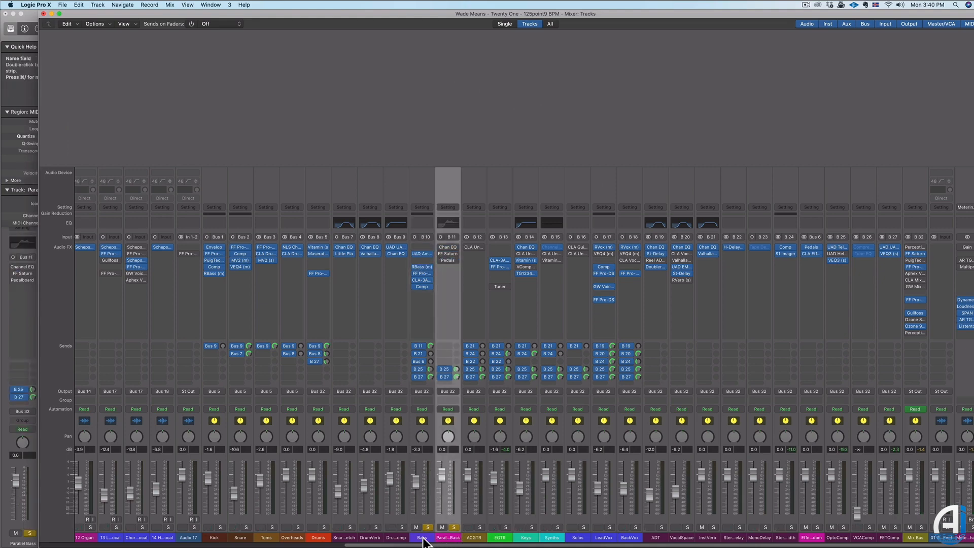
shift+click(424, 537)
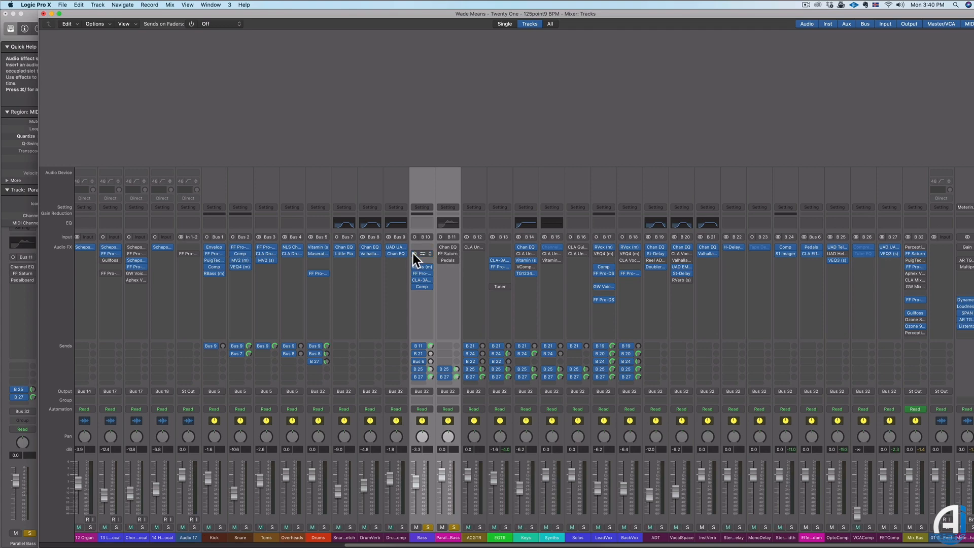
click(412, 271)
click(412, 276)
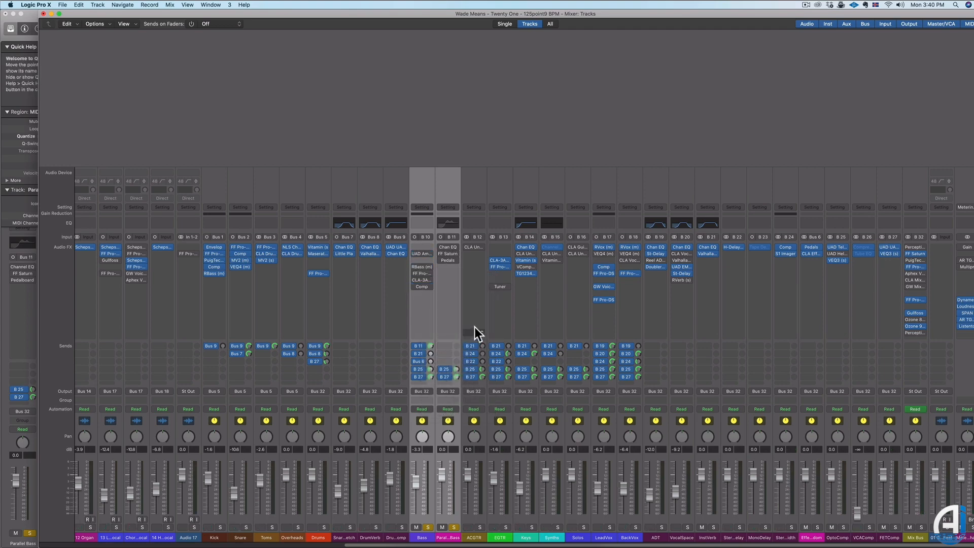
key(space)
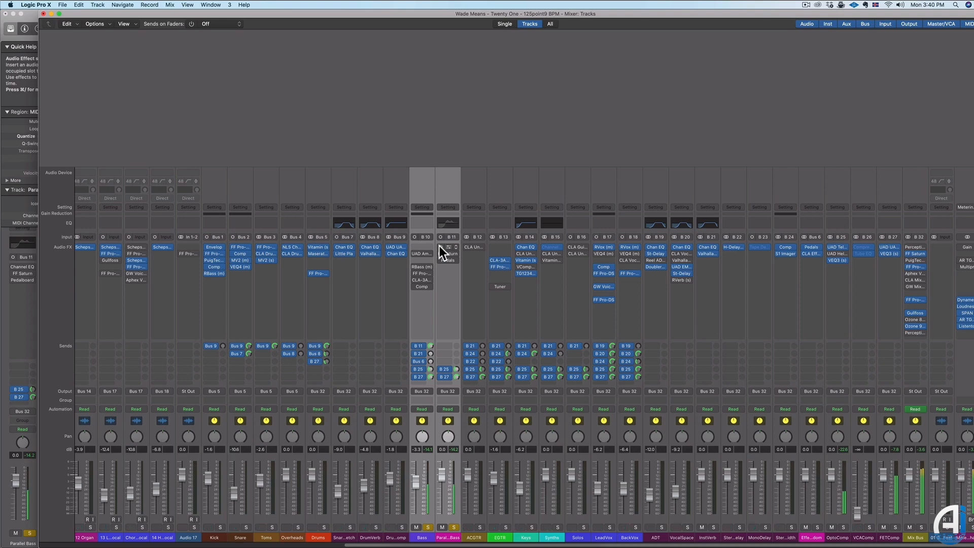
Select only the Parallel Bass channel strip, and bypass the Bass channel's Bus 11 send.
click(446, 537)
click(414, 345)
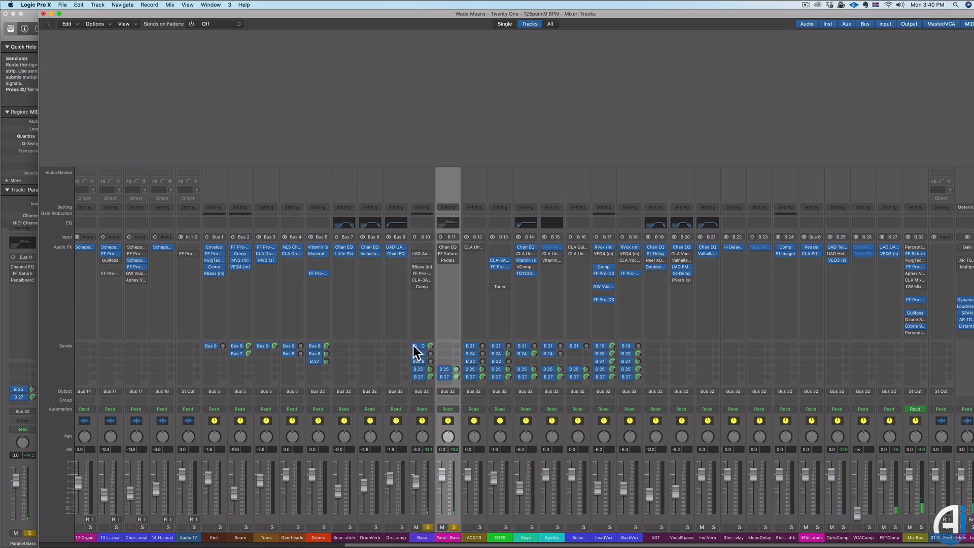
click(419, 347)
click(419, 340)
Check where the Bass channel's Bus 25 send is routed, and select the FETComp and OptoComp channel strips in turn.
click(421, 369)
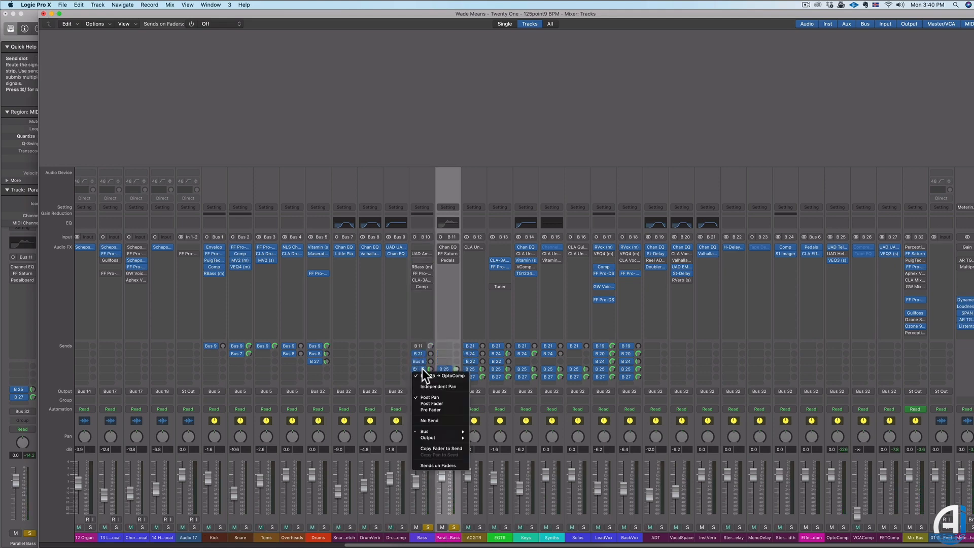
click(423, 374)
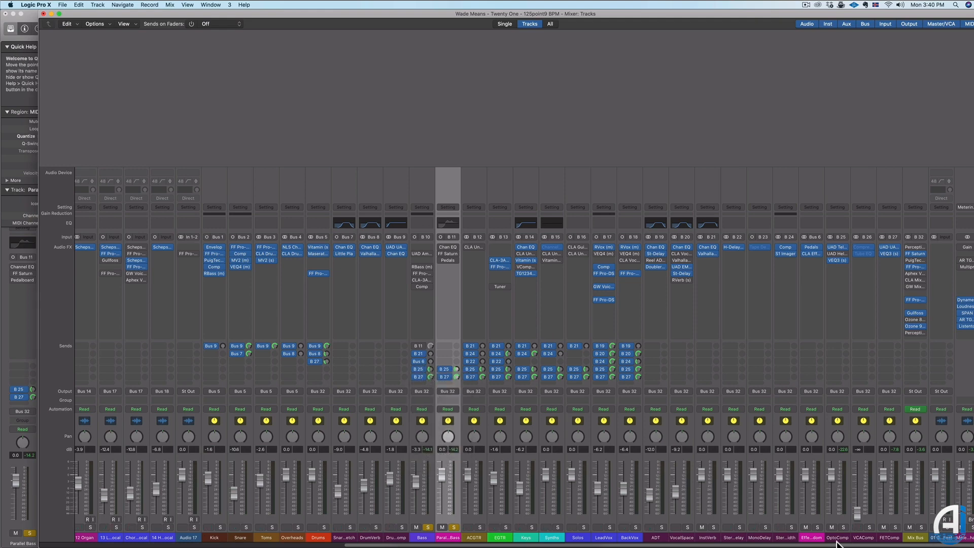
click(890, 539)
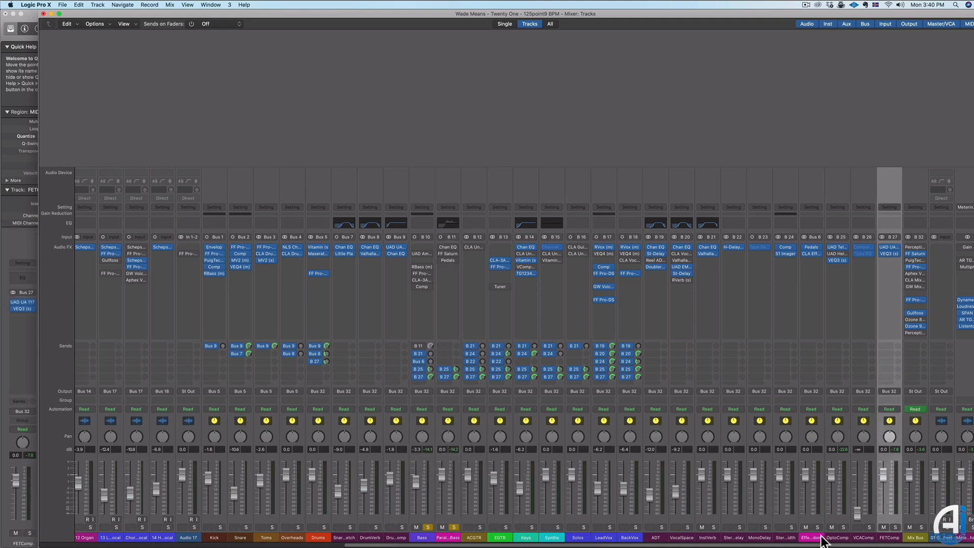
click(836, 539)
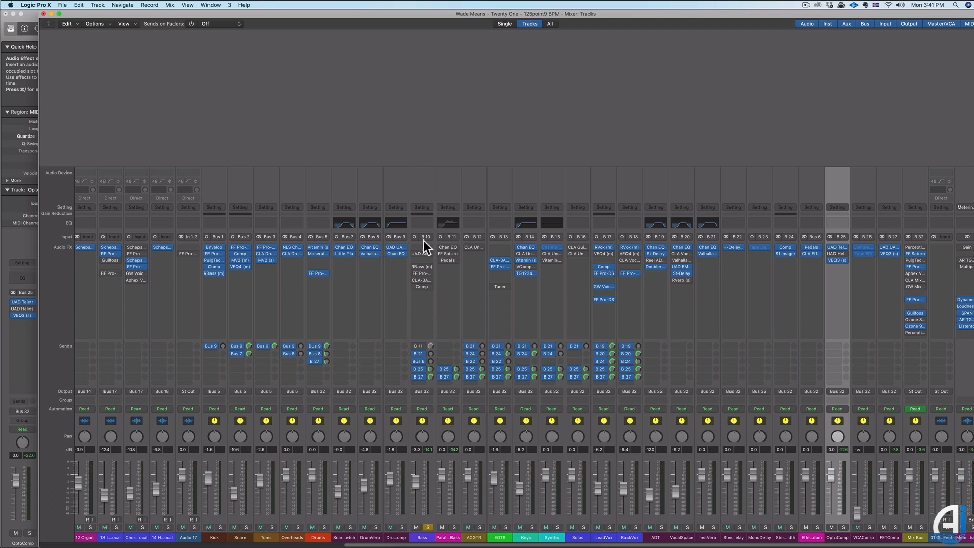
Start playback and re-enable the Bass channel's UAD Ampeg, RBass, FF Pro-Q 3, CLA-3A and Compressor inserts one after another, closing the Compressor window.
key(space)
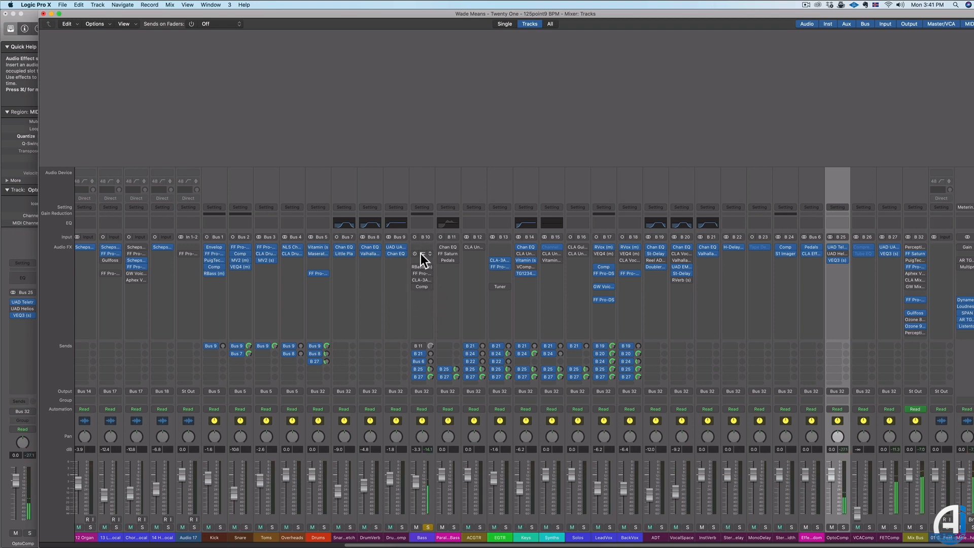
click(421, 254)
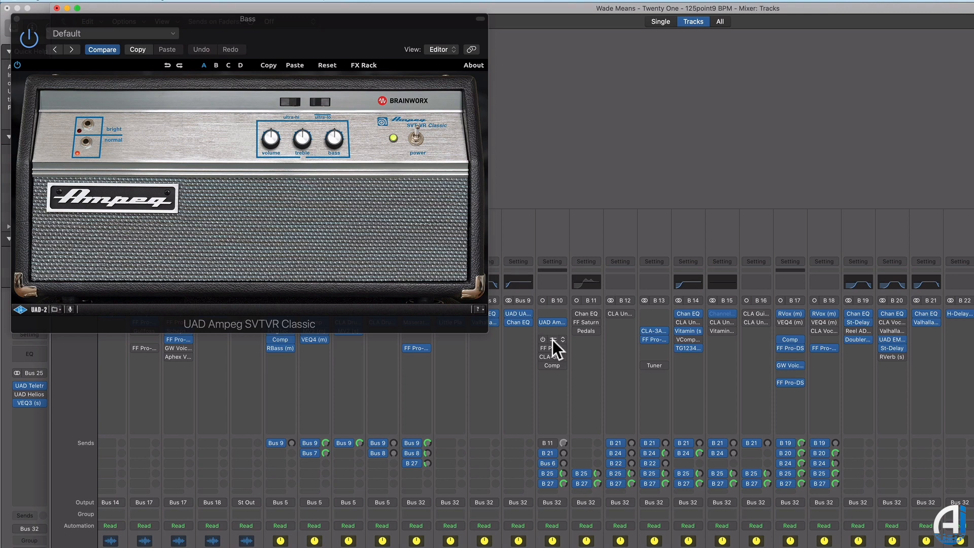
click(552, 340)
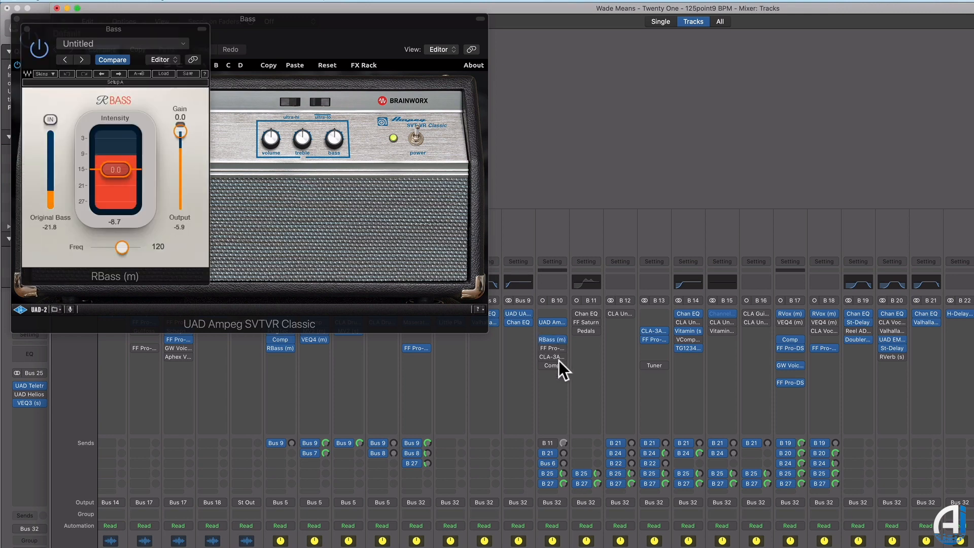
click(552, 349)
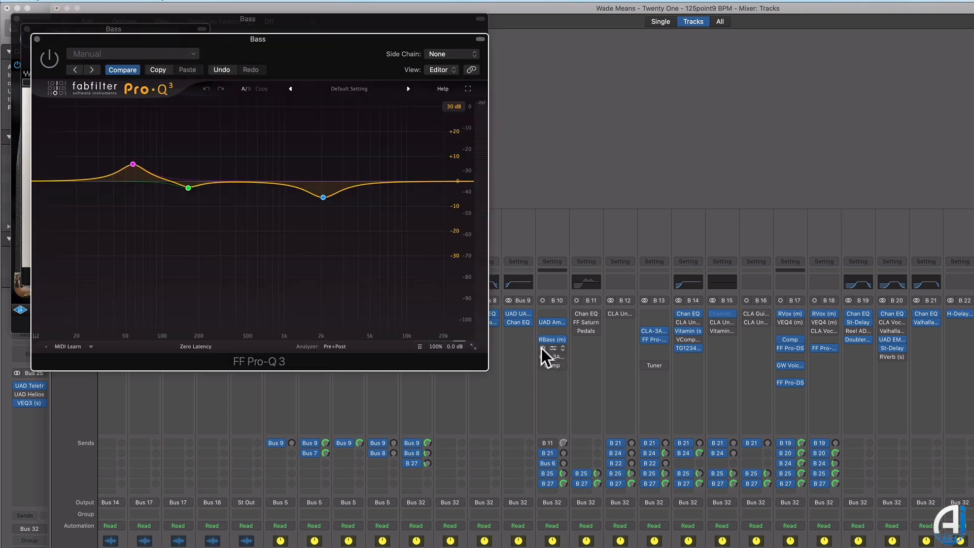
click(553, 358)
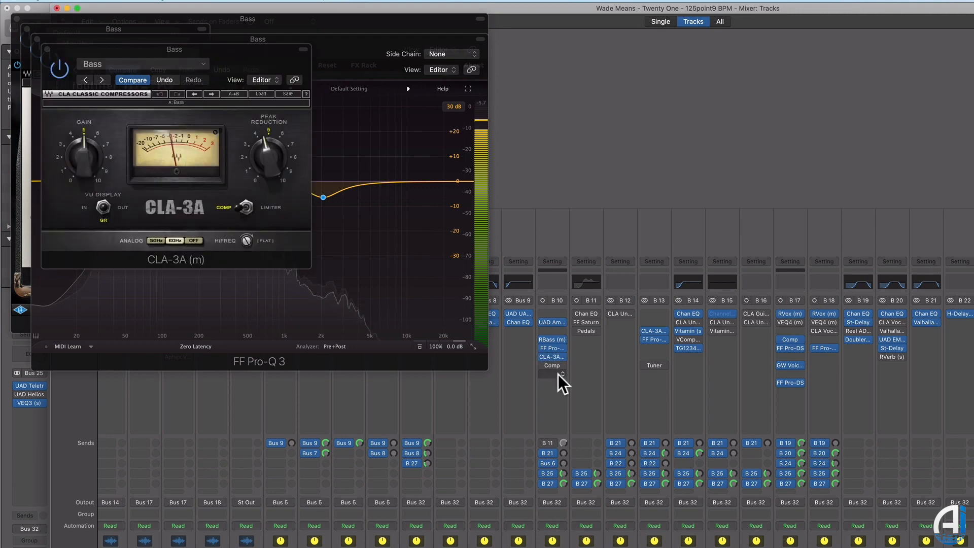
click(544, 366)
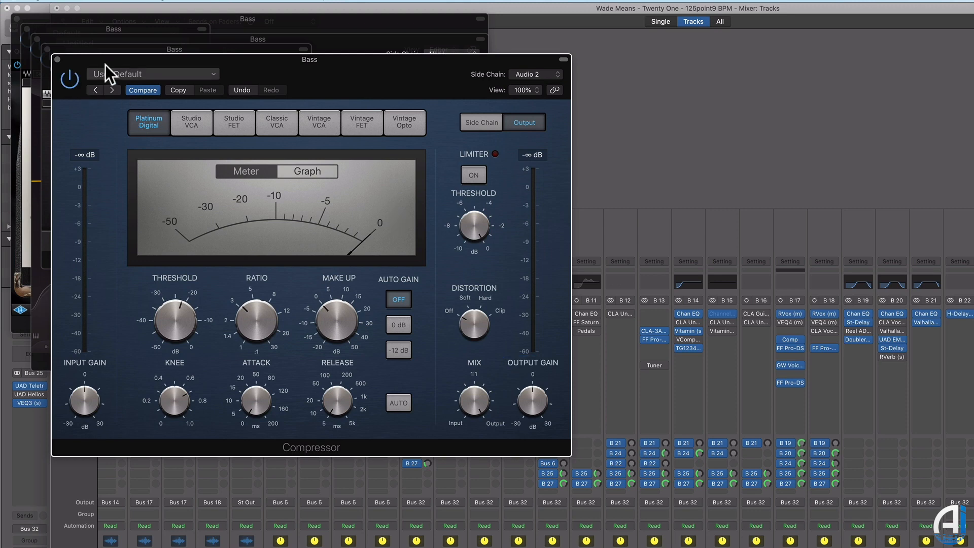
click(58, 60)
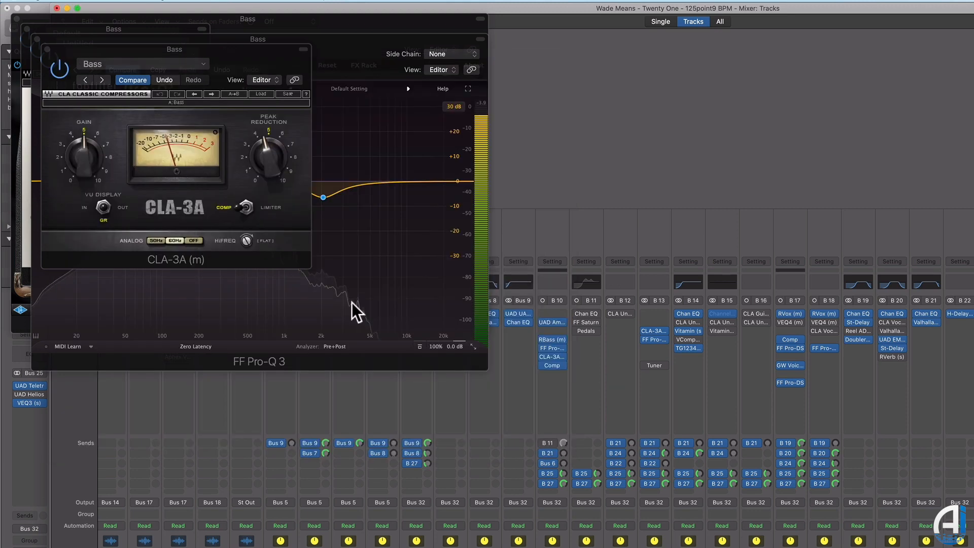
Turn the Bass channel's Bus 11 send back on and re-enable the Parallel Bass channel's Channel EQ, FF Saturn and Pedalboard inserts.
click(541, 441)
click(589, 312)
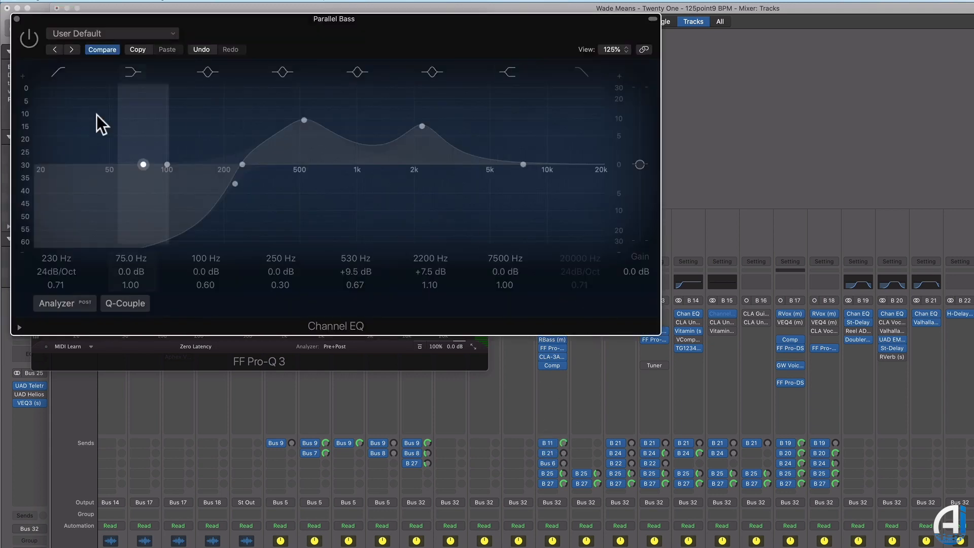
click(29, 37)
drag(443, 48, 854, 38)
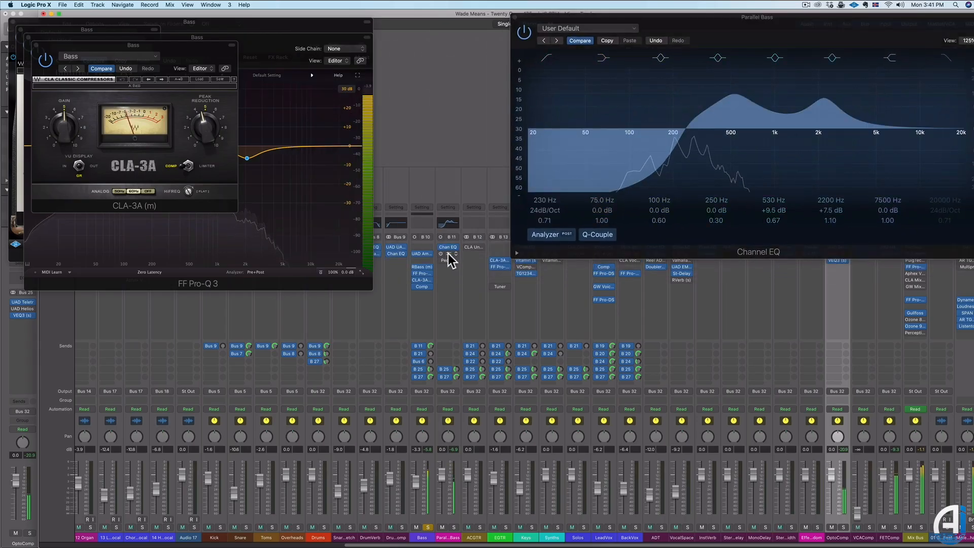
click(447, 254)
click(22, 37)
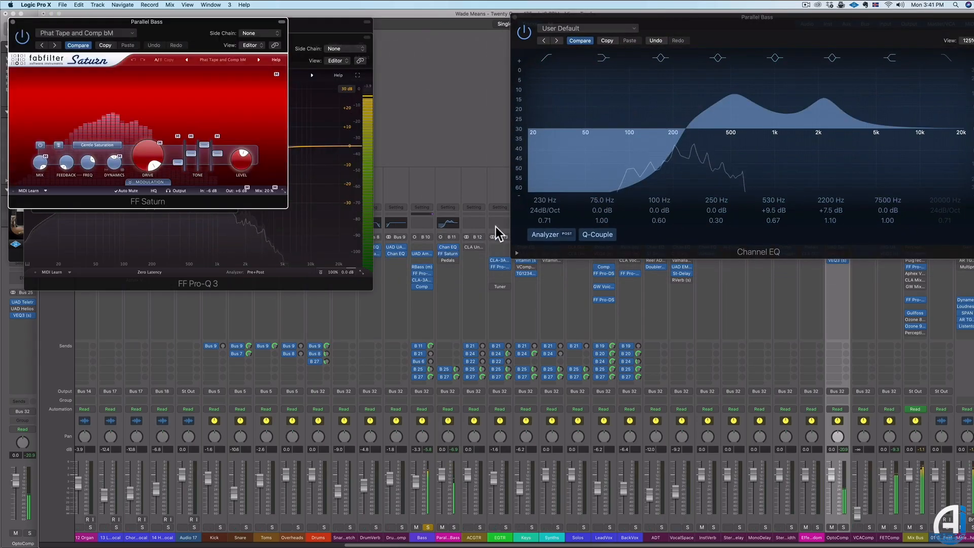
click(448, 260)
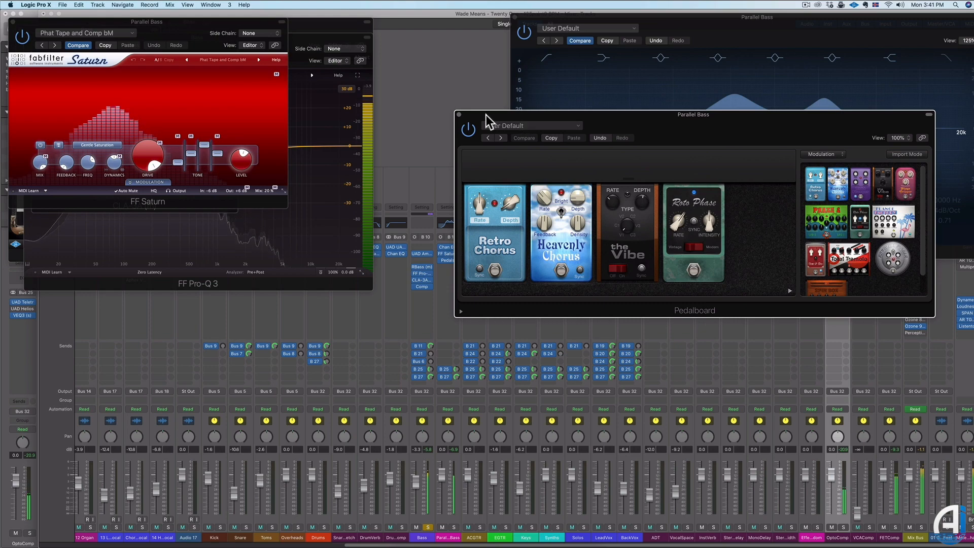
click(459, 114)
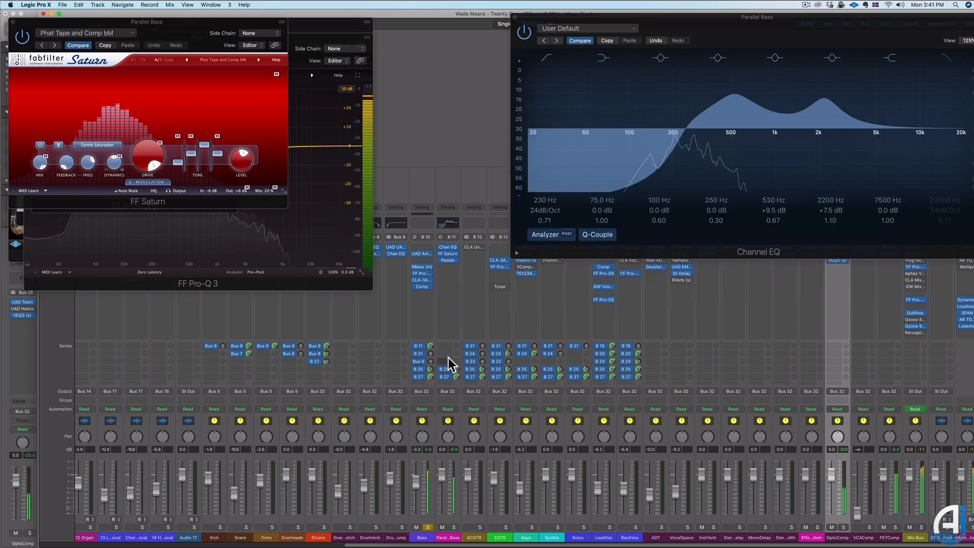
Unsolo the Bass channel briefly to hear it in the full mix, and solo the Bass and Drums channels together.
click(428, 526)
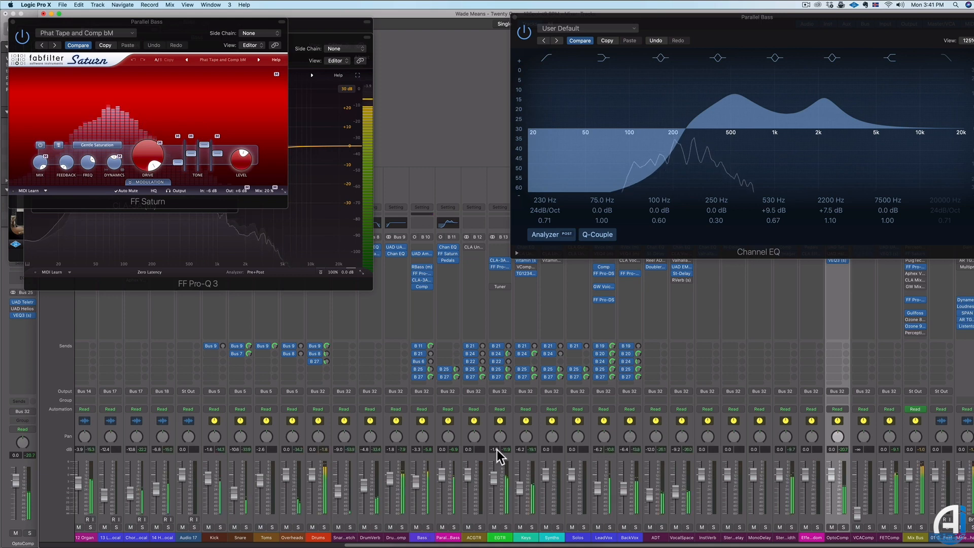
click(428, 527)
click(324, 527)
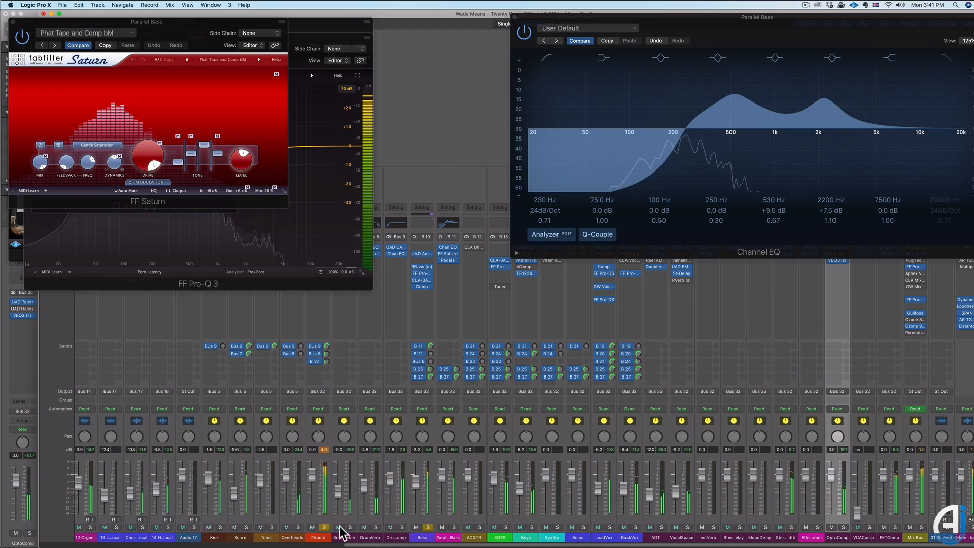
click(454, 528)
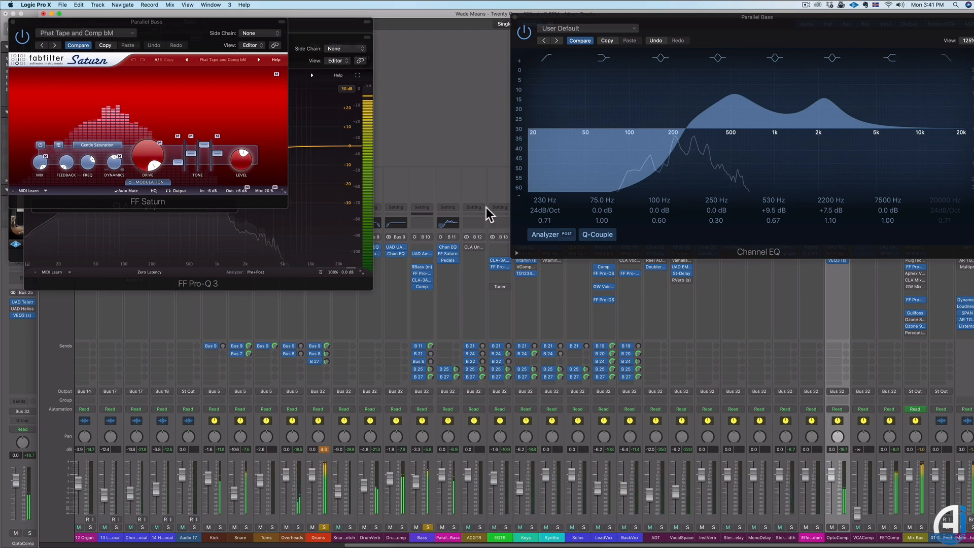
Close the Channel EQ and mixer to return to the arrangement, stopping playback and turning off the cycle area.
click(514, 15)
key(super+w)
scroll(535, 100, left, 3)
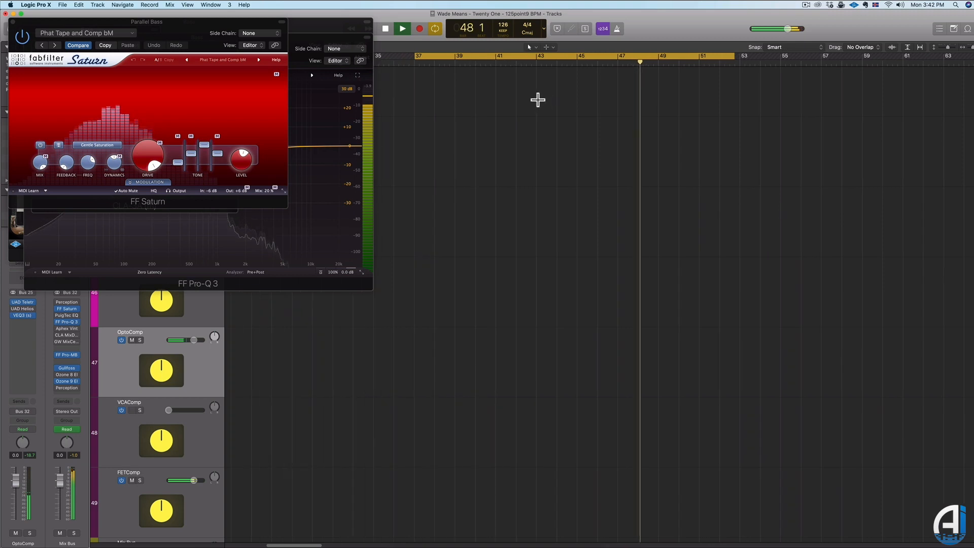
key(space)
click(608, 56)
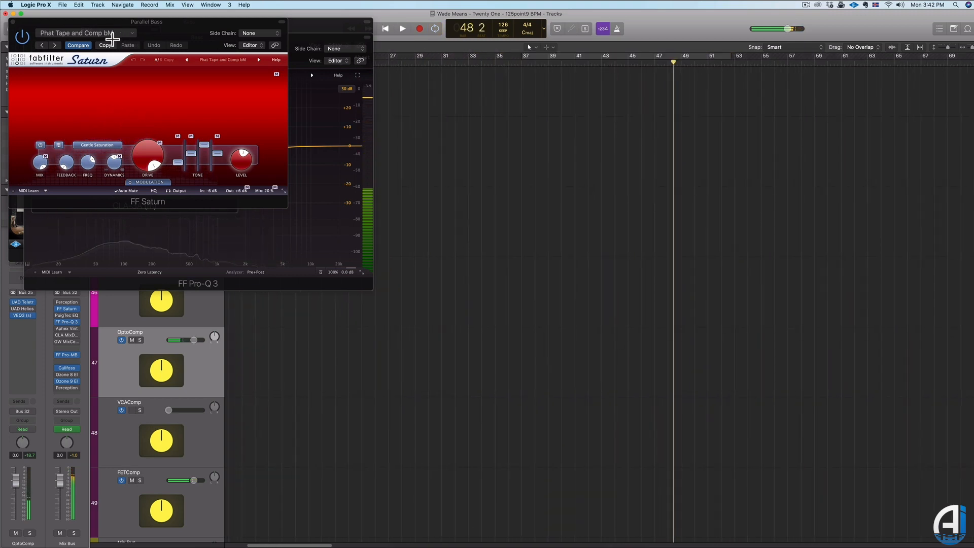
Close the remaining open plug-in windows of the Parallel Bass and Bass channels.
click(13, 22)
click(36, 45)
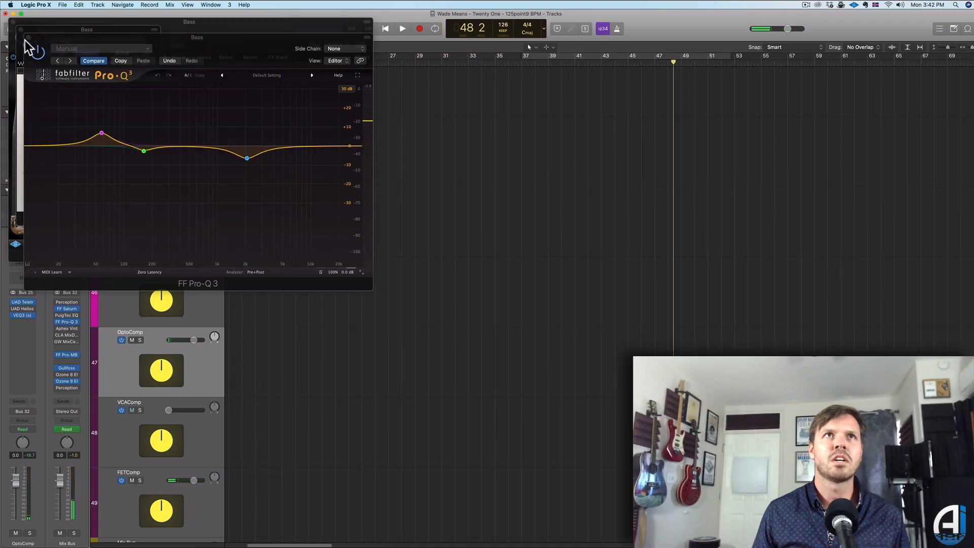
click(28, 37)
click(20, 29)
click(13, 21)
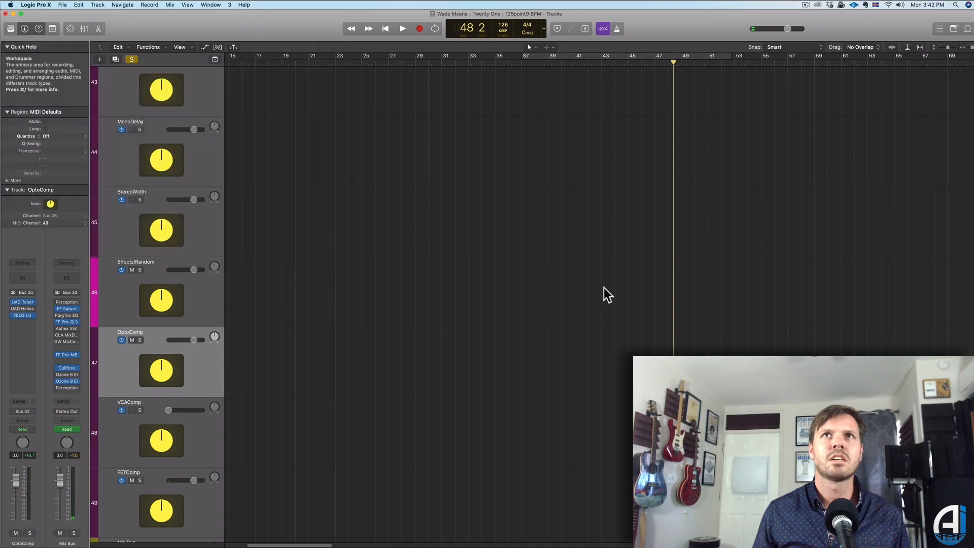
Place the playhead at bar 118, where the doubled Guitar 3 part starts, and clear the Bass and Drums solos in the mixer.
scroll(603, 288, up, 15)
scroll(604, 287, up, 20)
scroll(604, 288, right, 15)
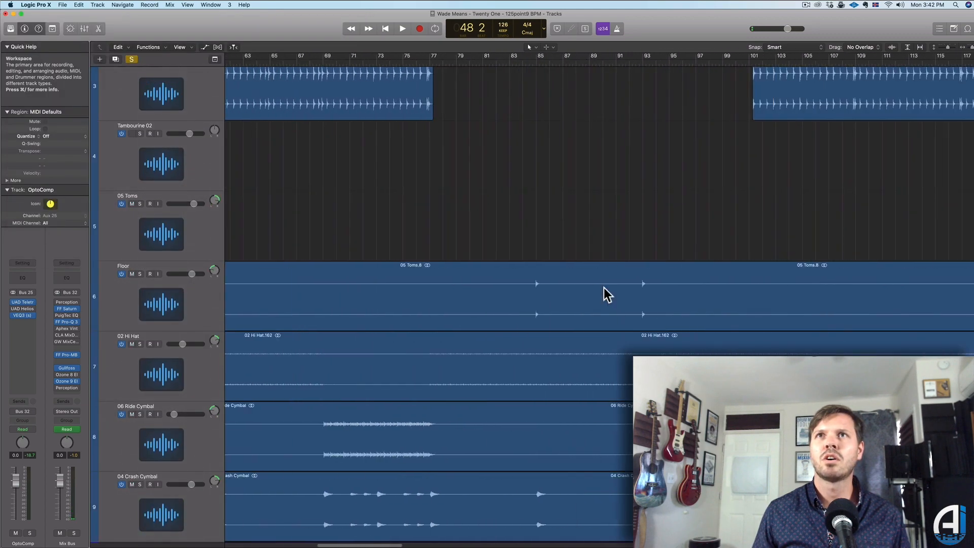
scroll(604, 287, down, 10)
scroll(603, 288, down, 5)
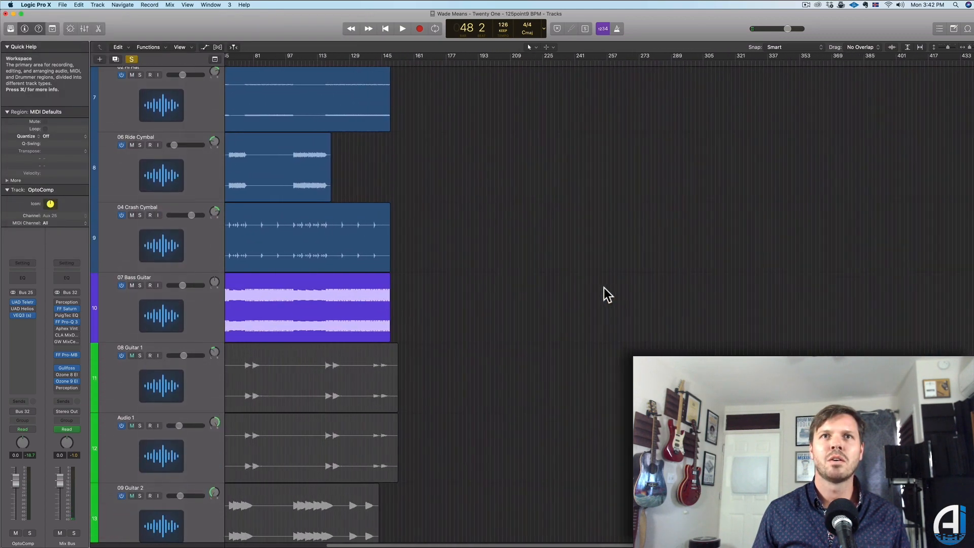
scroll(603, 287, up, 8)
scroll(603, 288, down, 15)
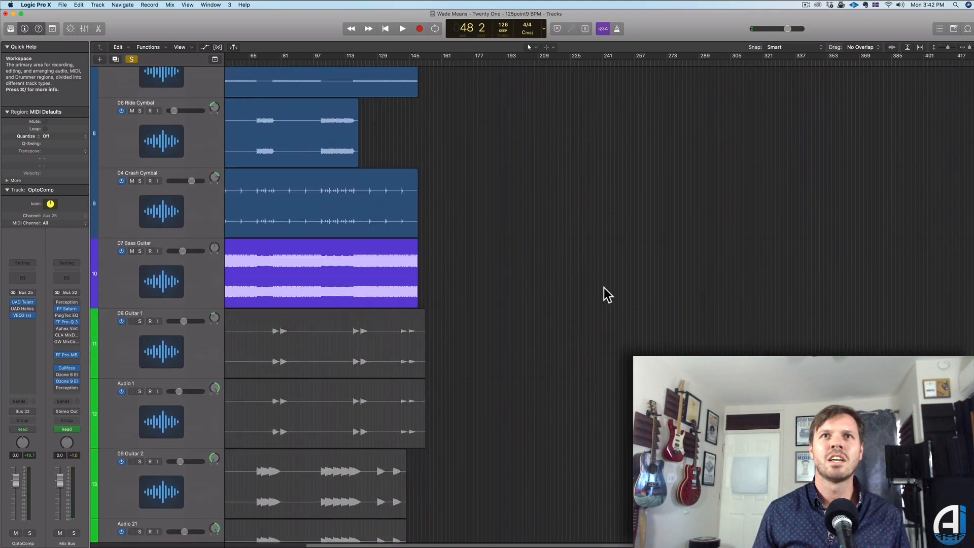
scroll(603, 287, left, 5)
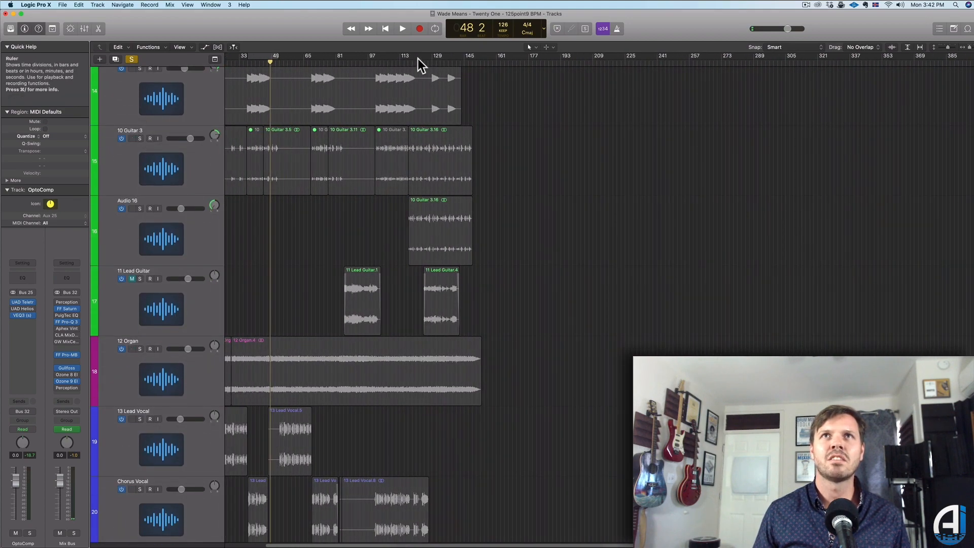
drag(417, 64, 410, 65)
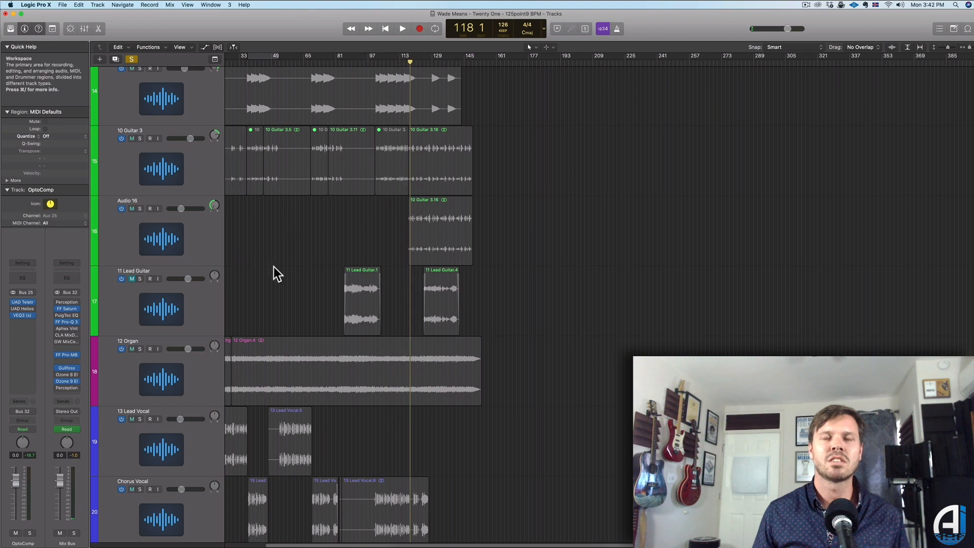
key(super+2)
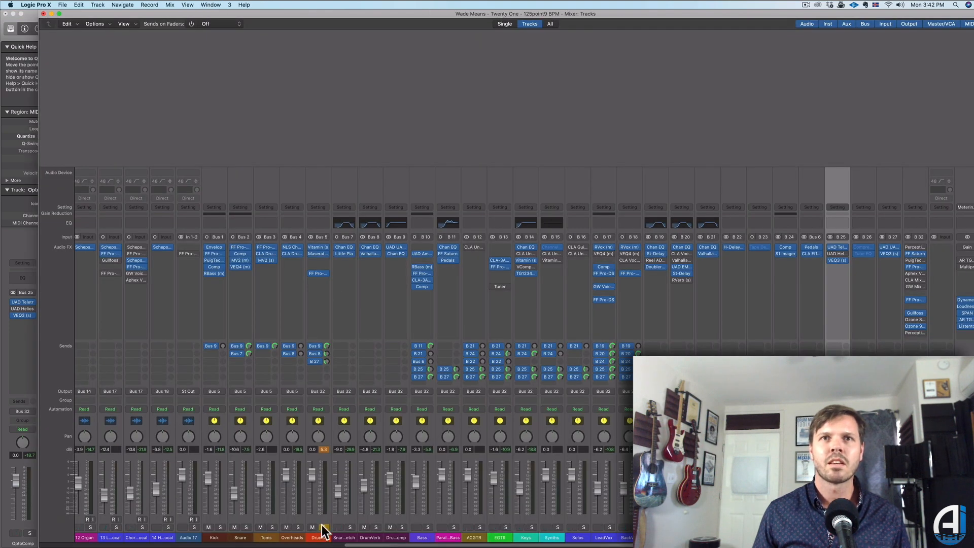
key(super+2)
Compare the doubled guitar part by selecting the Audio 16 track, the matching region on the 10 Guitar 3 track, and Audio 16 again.
scroll(527, 334, up, 6)
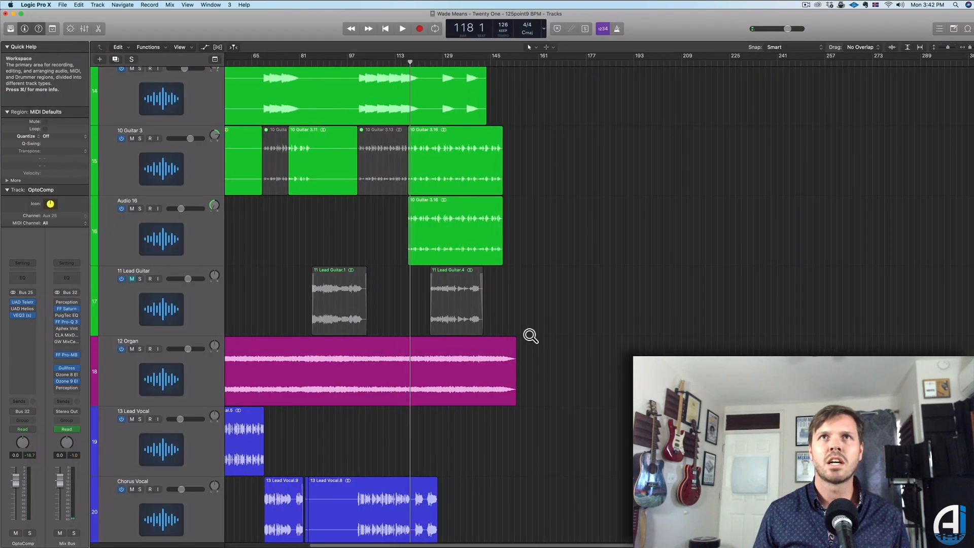
scroll(528, 334, up, 5)
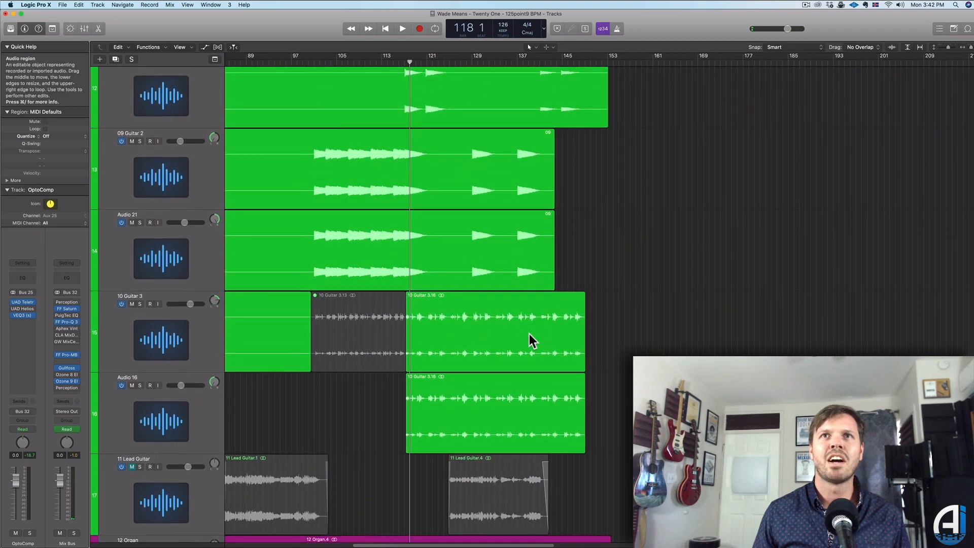
scroll(528, 334, up, 2)
click(178, 441)
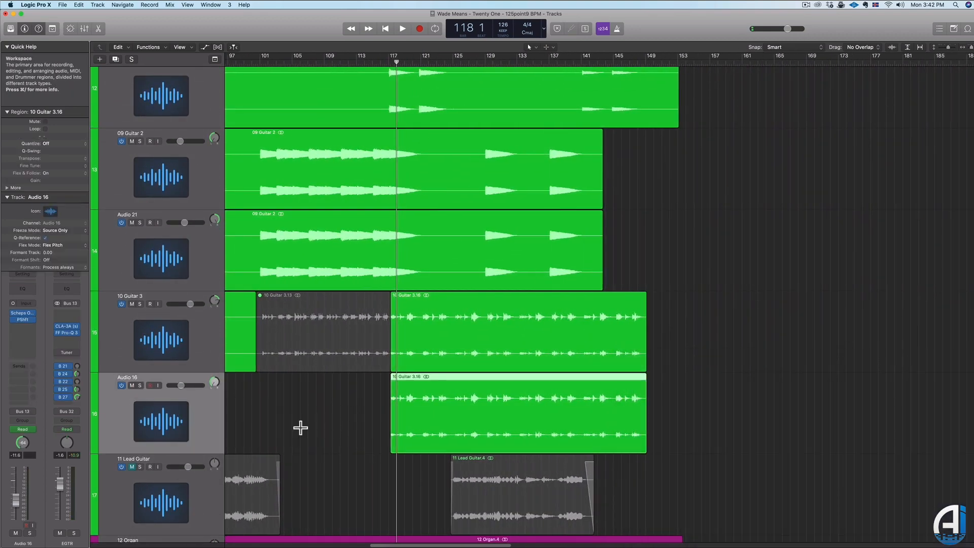
click(459, 308)
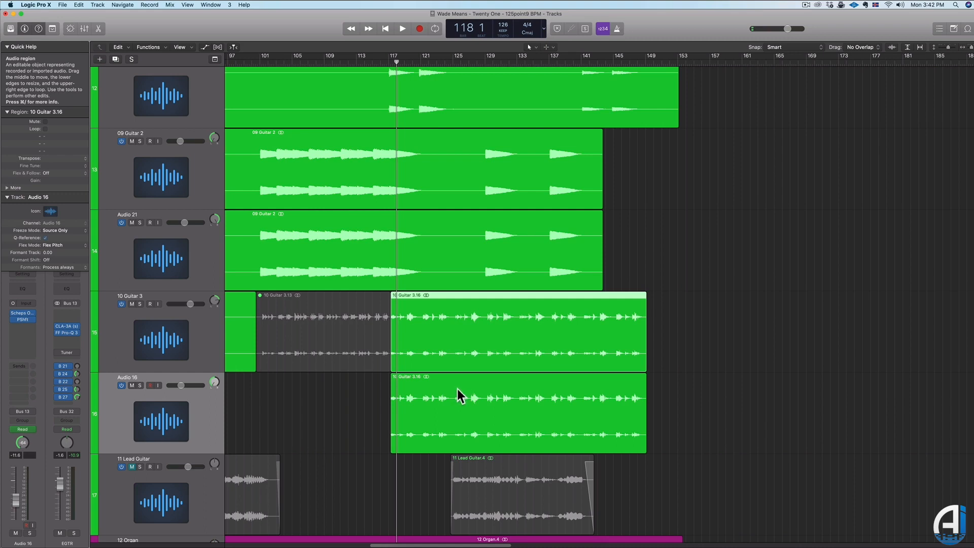
click(188, 426)
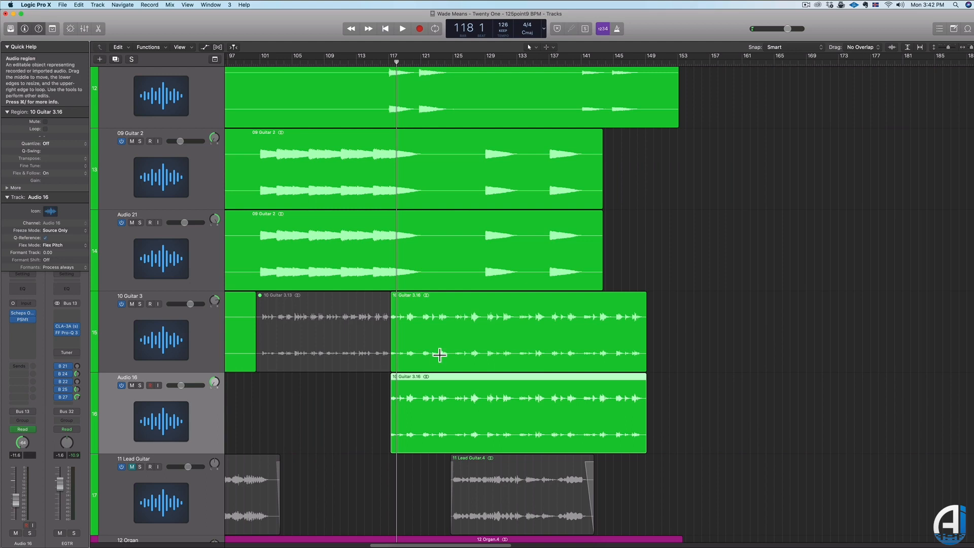
Place the playhead at bar 101 and select the 09 Guitar 2 and Audio 21 tracks together.
scroll(439, 354, up, 5)
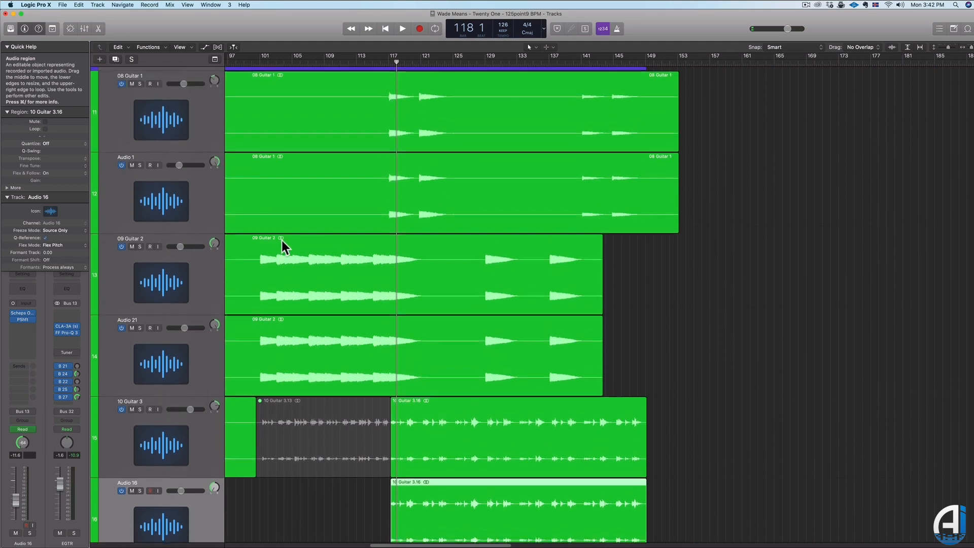
scroll(424, 287, left, 10)
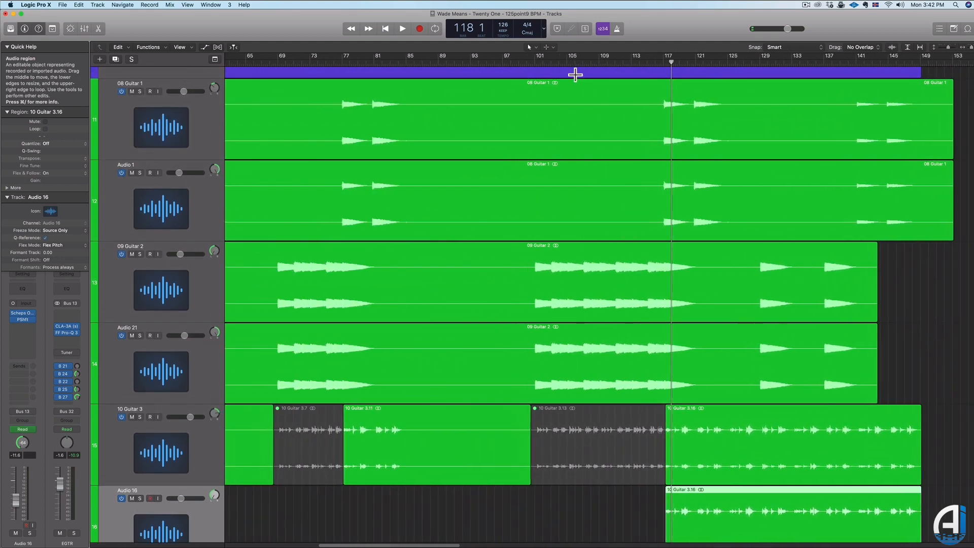
click(541, 58)
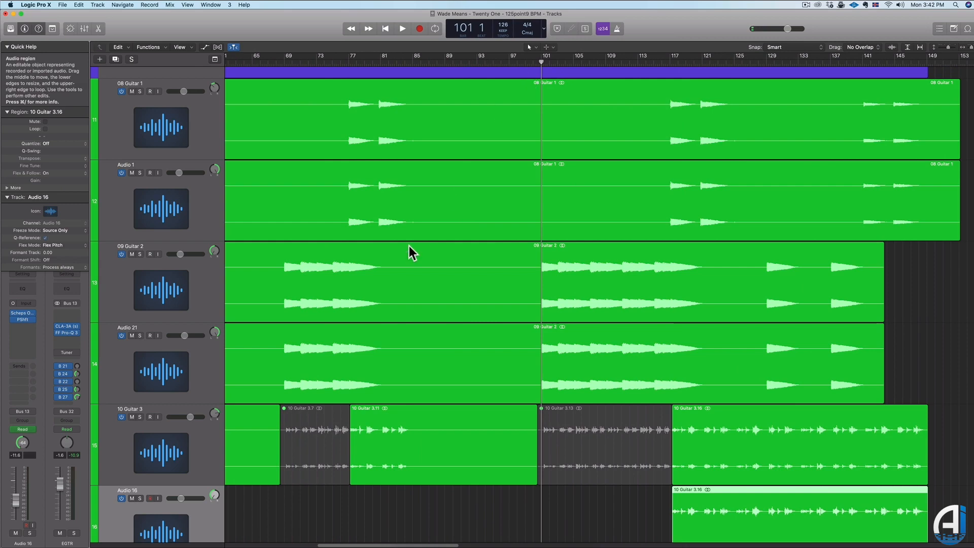
click(202, 305)
shift+click(197, 379)
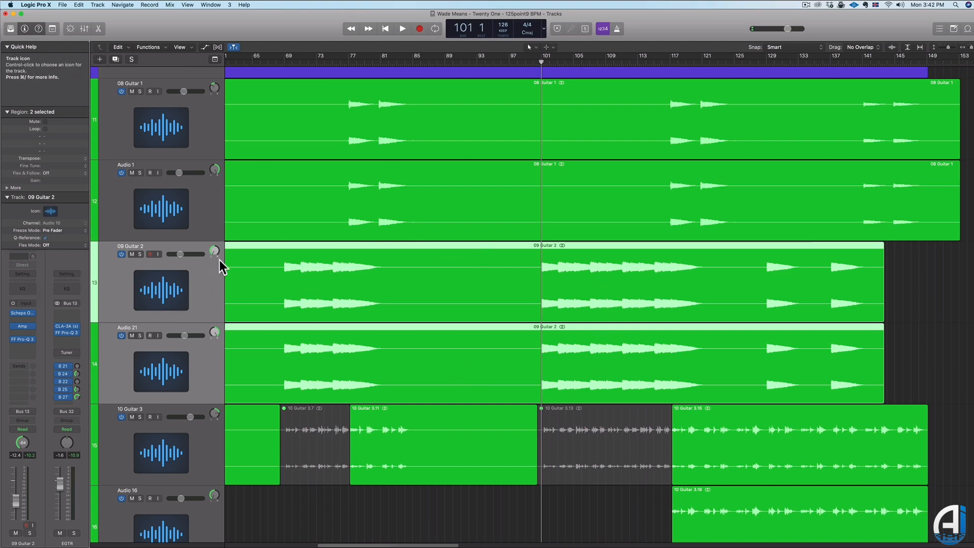
scroll(440, 344, up, 2)
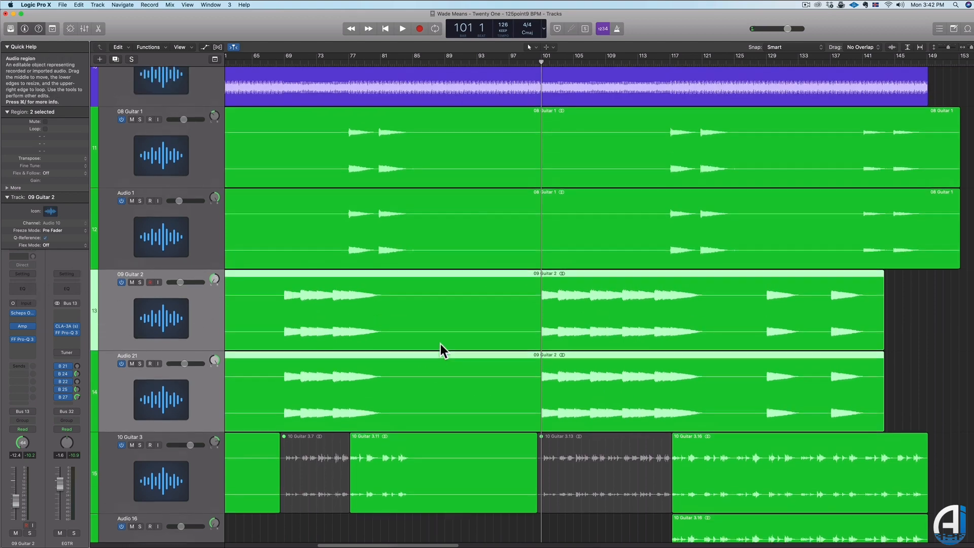
Place the playhead at bar 117, where the doubled 10 Guitar 3 part begins on Audio 16.
scroll(434, 344, down, 3)
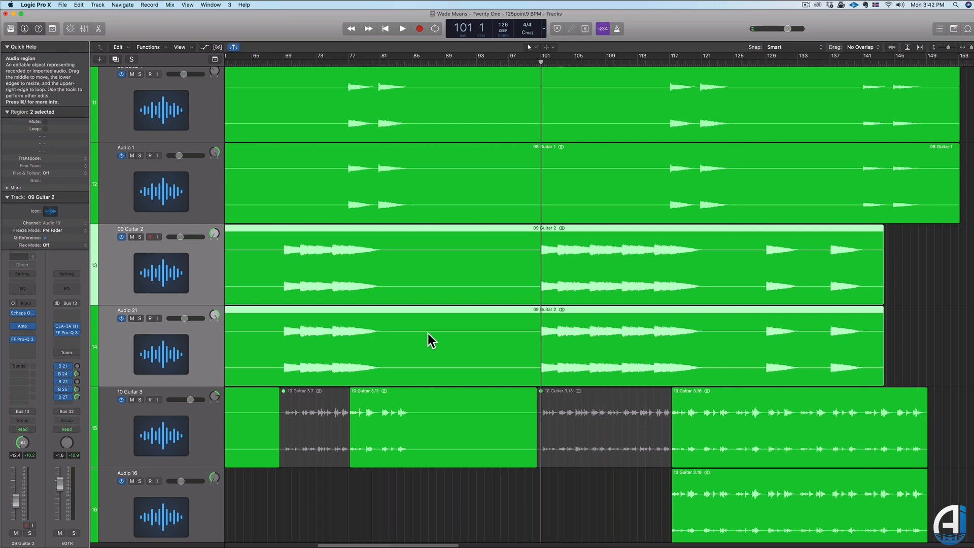
scroll(427, 333, right, 4)
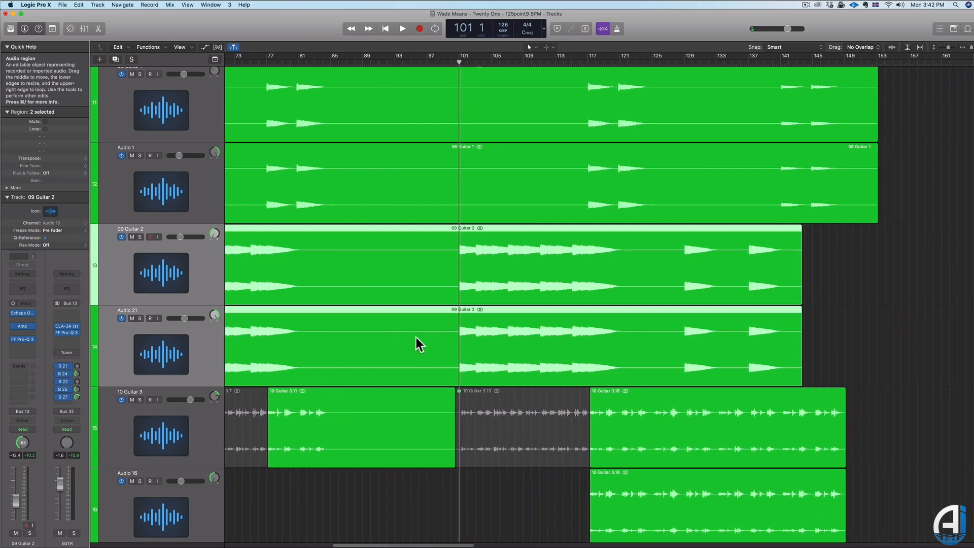
scroll(416, 337, right, 6)
scroll(416, 337, down, 3)
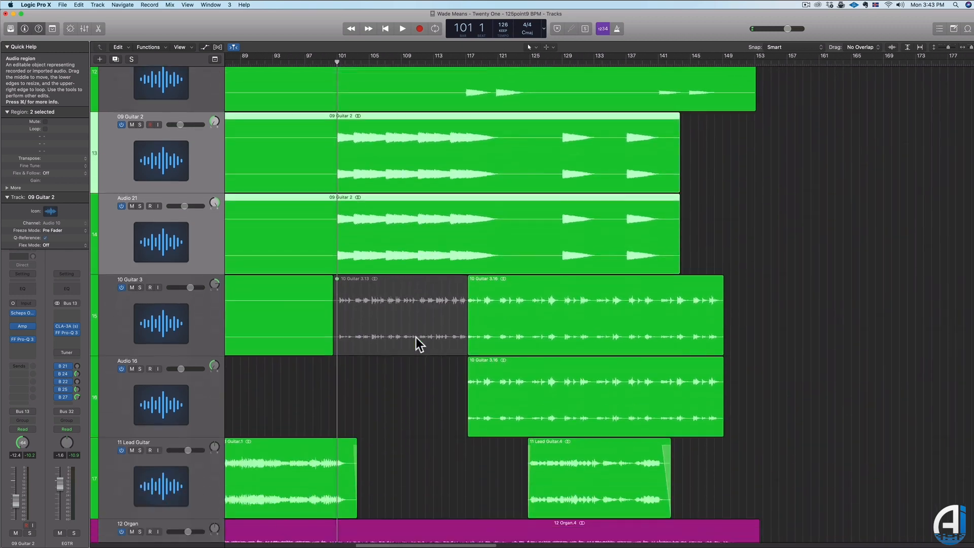
scroll(416, 337, down, 3)
scroll(465, 187, up, 5)
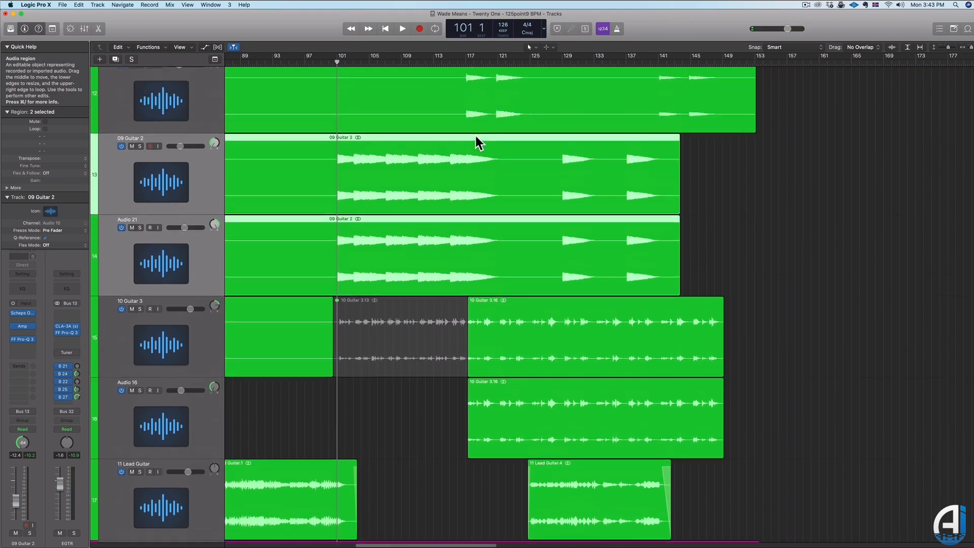
scroll(475, 136, up, 3)
click(466, 62)
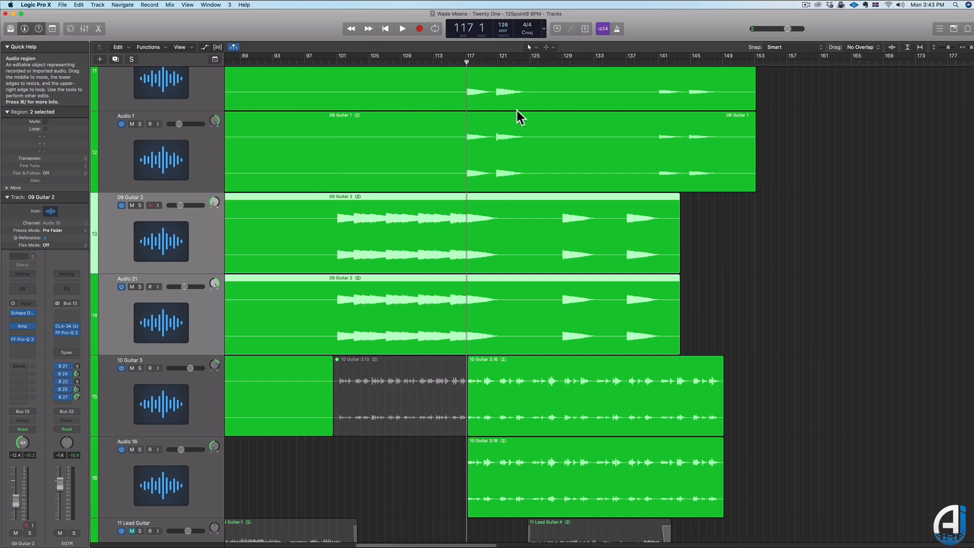
click(466, 64)
Select the 10 Guitar 3 region starting at bar 117, solo its track and audition it briefly.
scroll(478, 307, down, 3)
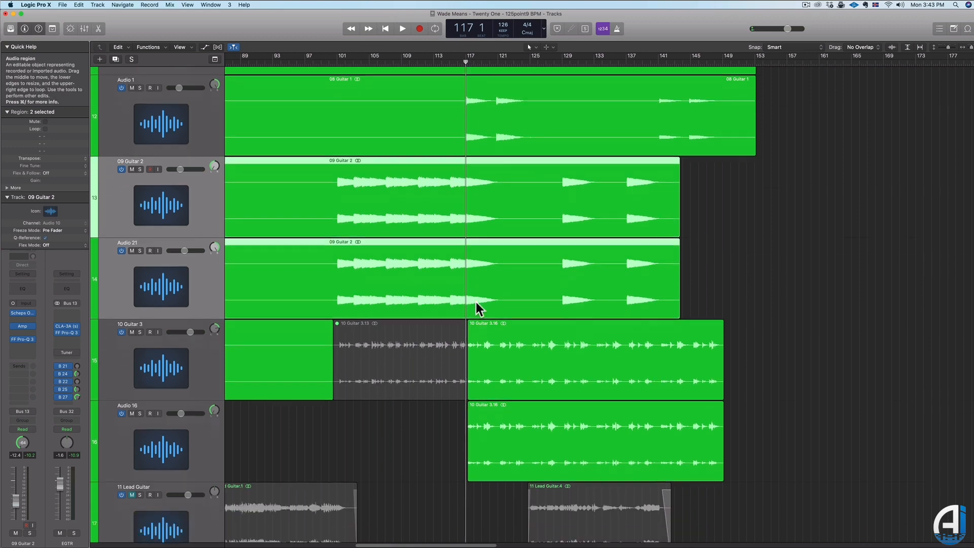
click(567, 350)
scroll(566, 350, down, 3)
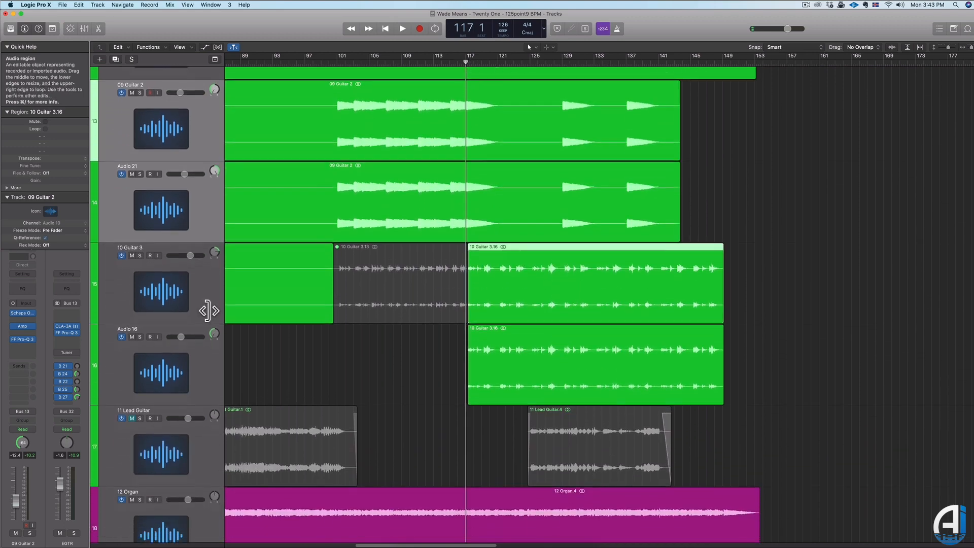
click(140, 250)
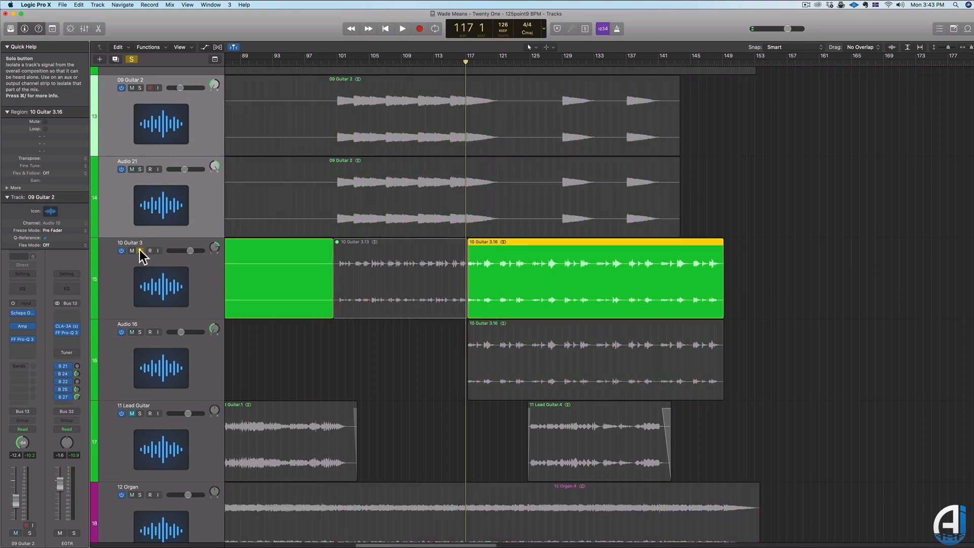
key(space)
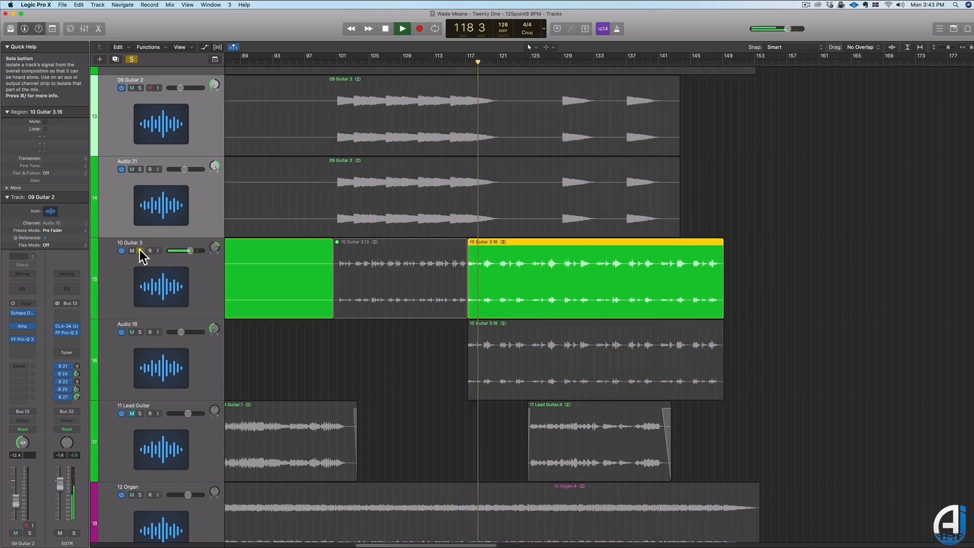
key(space)
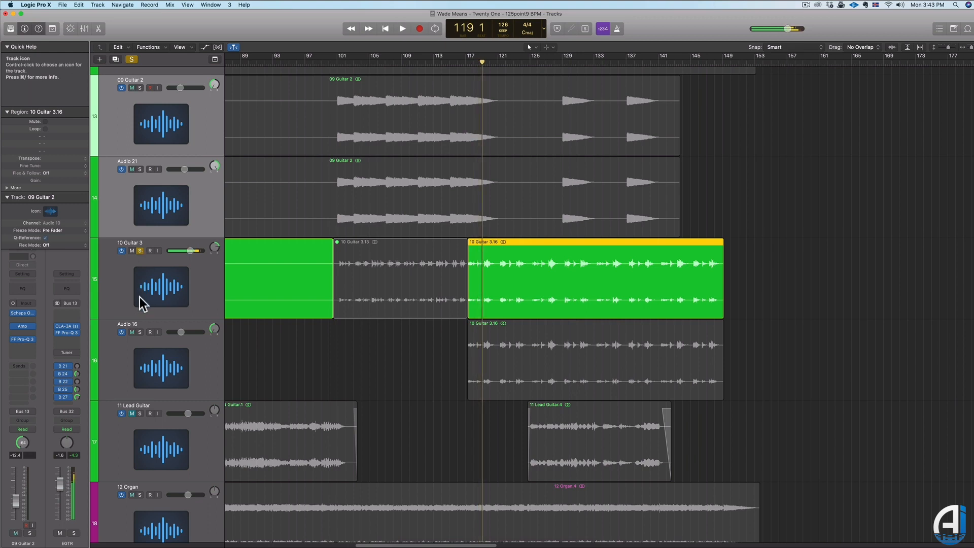
Solo and select the Audio 16 track alongside 10 Guitar 3, and return the playhead to bar 117.
click(139, 332)
click(194, 373)
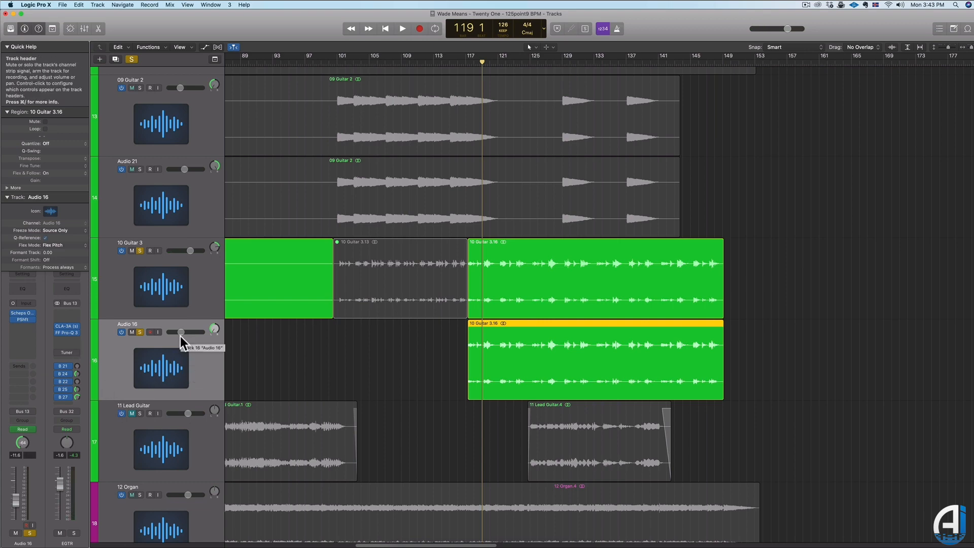
drag(481, 62, 467, 67)
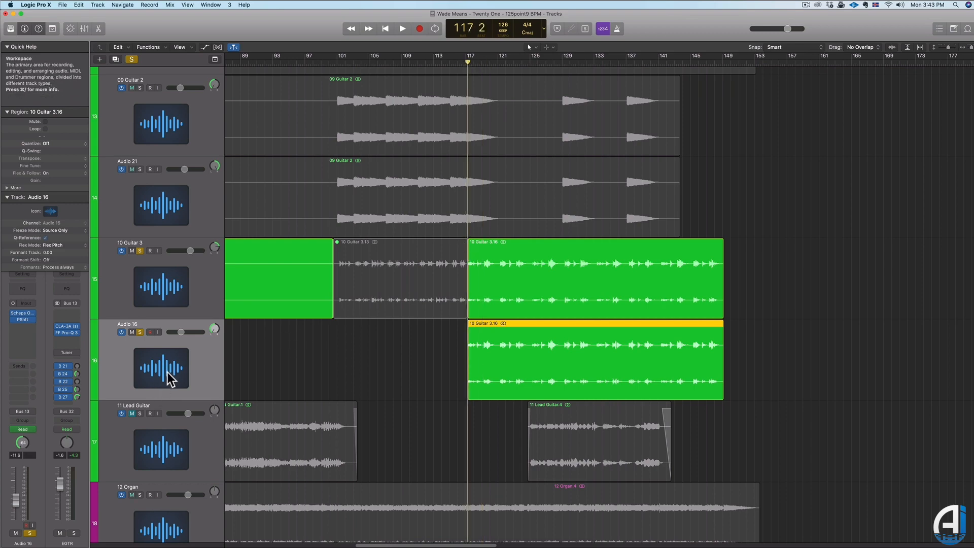
Inspect the Pitch Shifter settings on Audio 16 and audition it together with 10 Guitar 3.
click(23, 319)
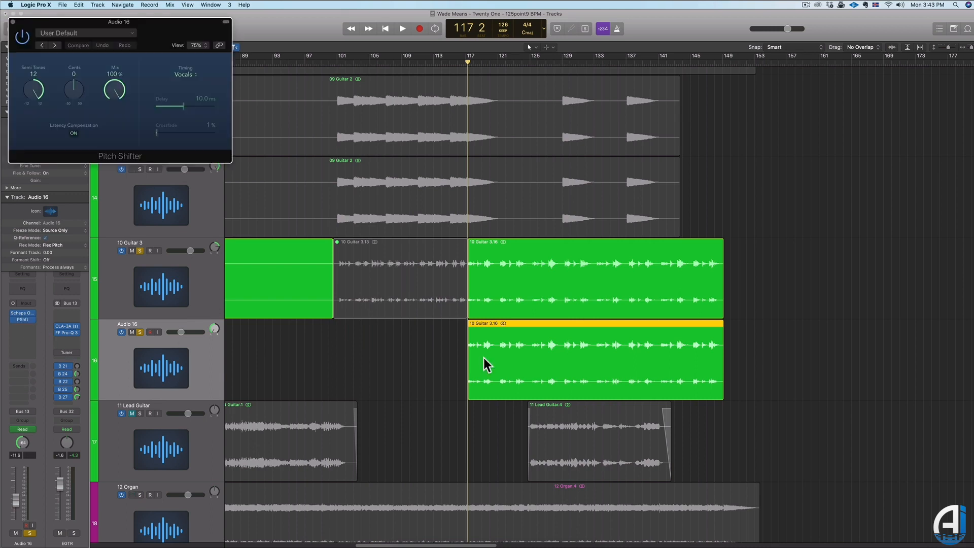
click(12, 22)
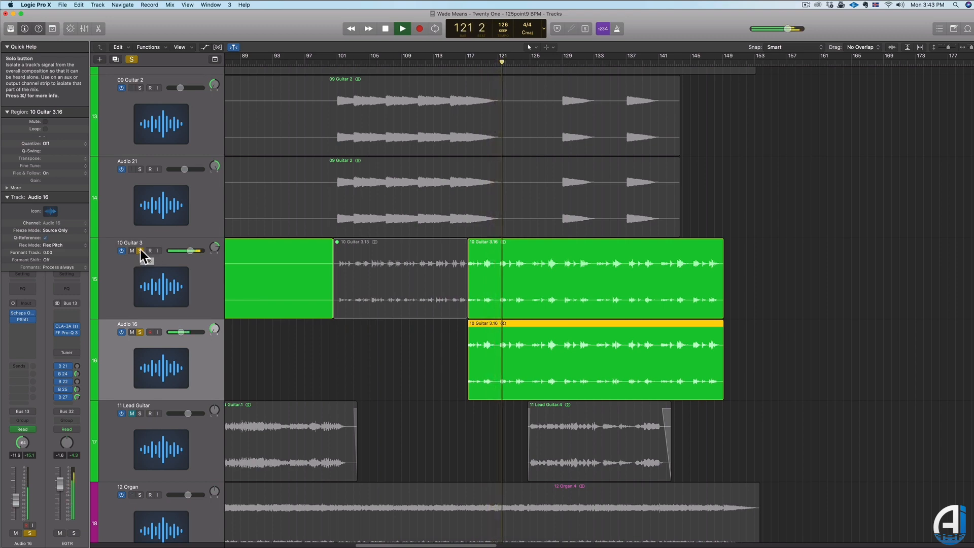
scroll(289, 321, down, 5)
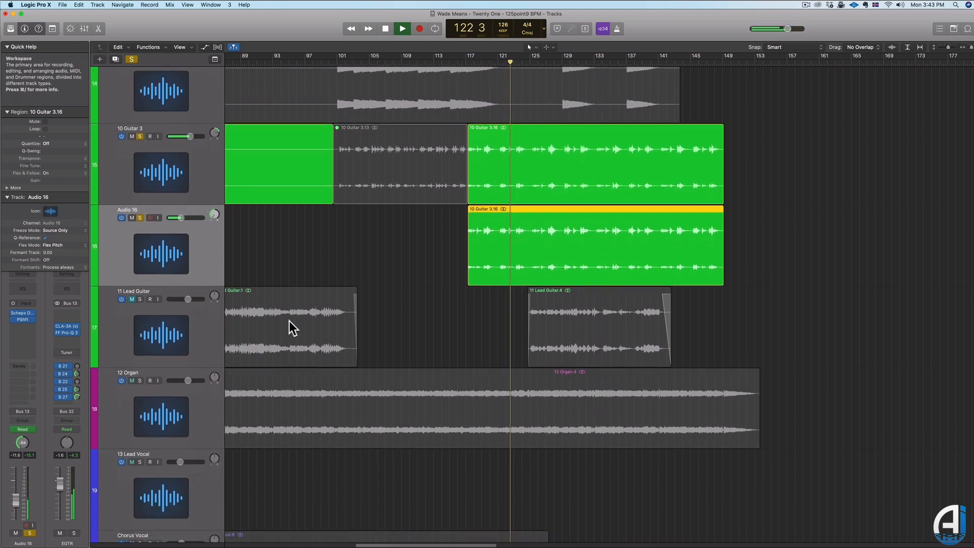
scroll(289, 321, up, 2)
Stop playback and clear the solos on the 10 Guitar 3 and Audio 16 tracks.
key(space)
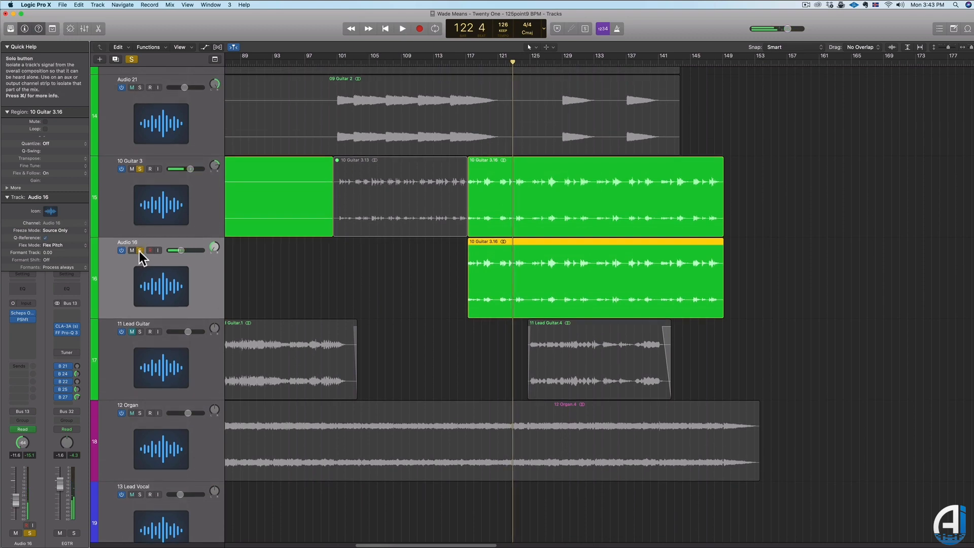
click(139, 251)
scroll(378, 293, up, 15)
Mute the LeadVox and BackVox channels together in the mixer and return to the arrangement.
key(super+2)
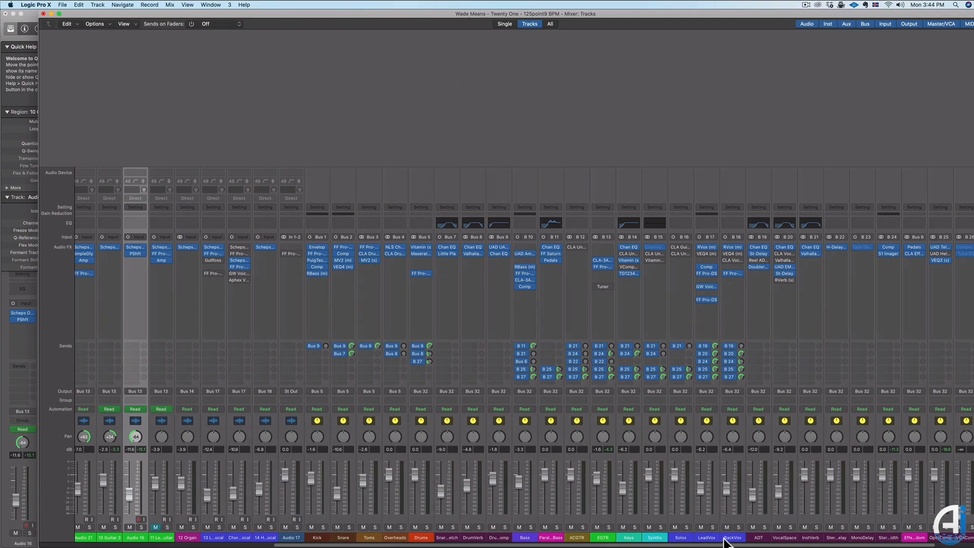
click(708, 538)
shift+click(728, 539)
click(728, 527)
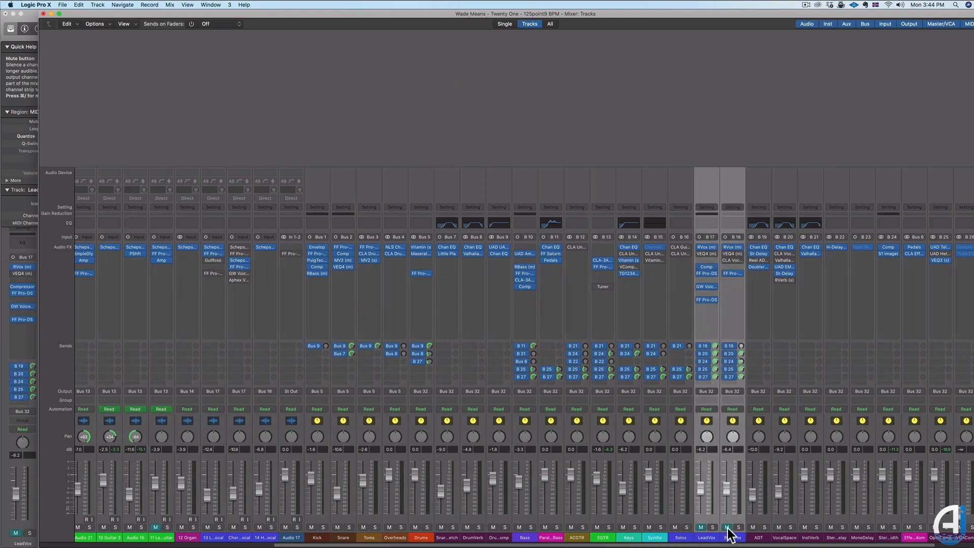
key(super+2)
Place the playhead at bar 98, shortly before the 09 Guitar 2 part enters.
scroll(597, 492, up, 20)
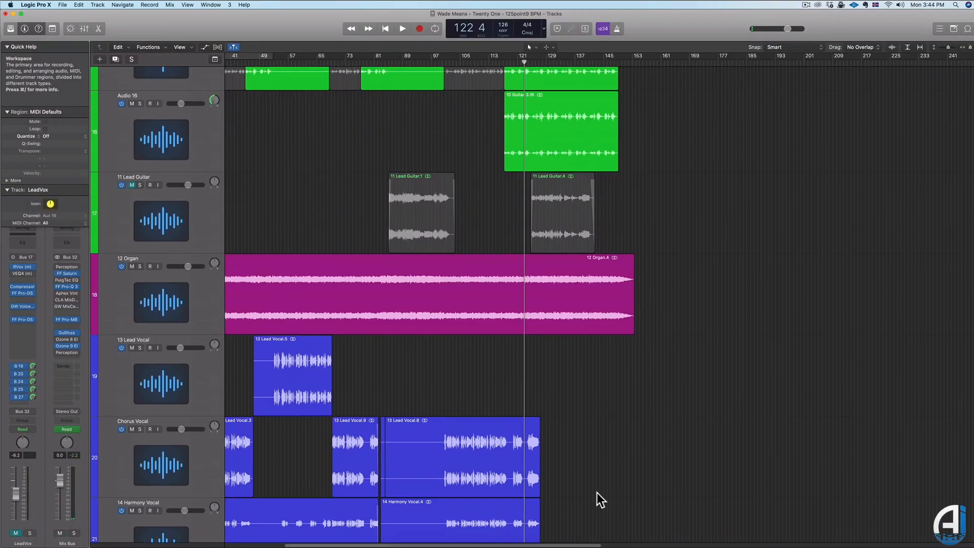
scroll(596, 492, up, 10)
scroll(596, 491, left, 5)
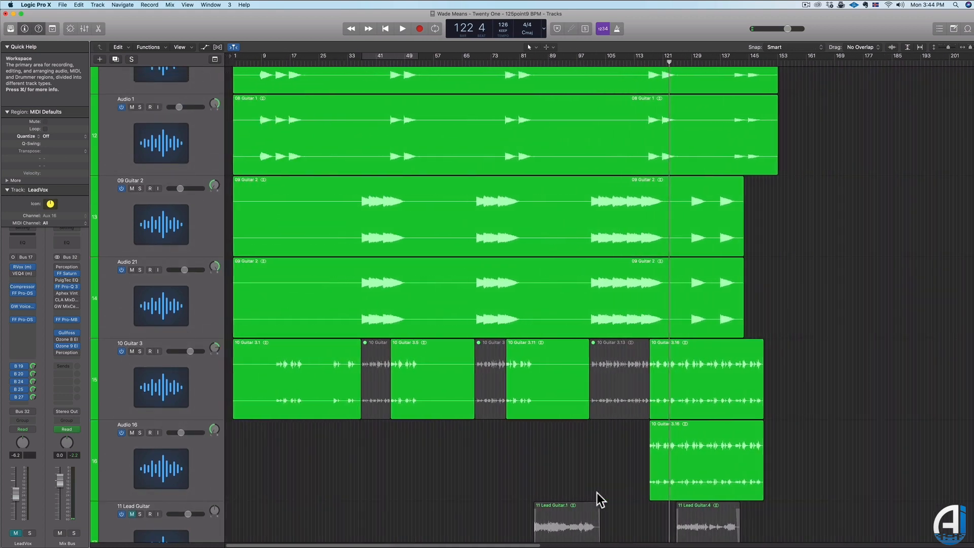
click(576, 59)
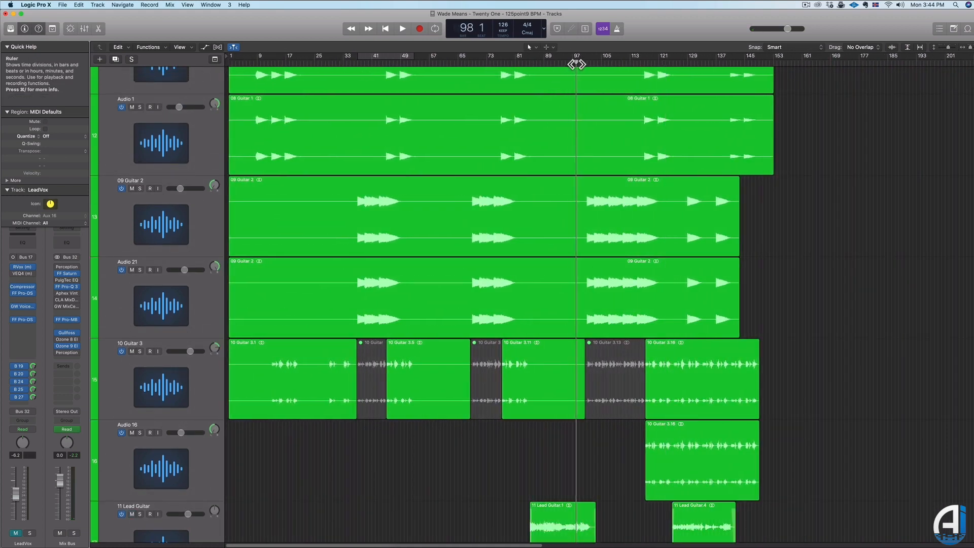
Play the arrangement from bar 98 and examine where the doubled 09 Guitar 2 part enters among the other tracks.
scroll(590, 117, down, 8)
scroll(590, 118, up, 2)
scroll(616, 136, up, 5)
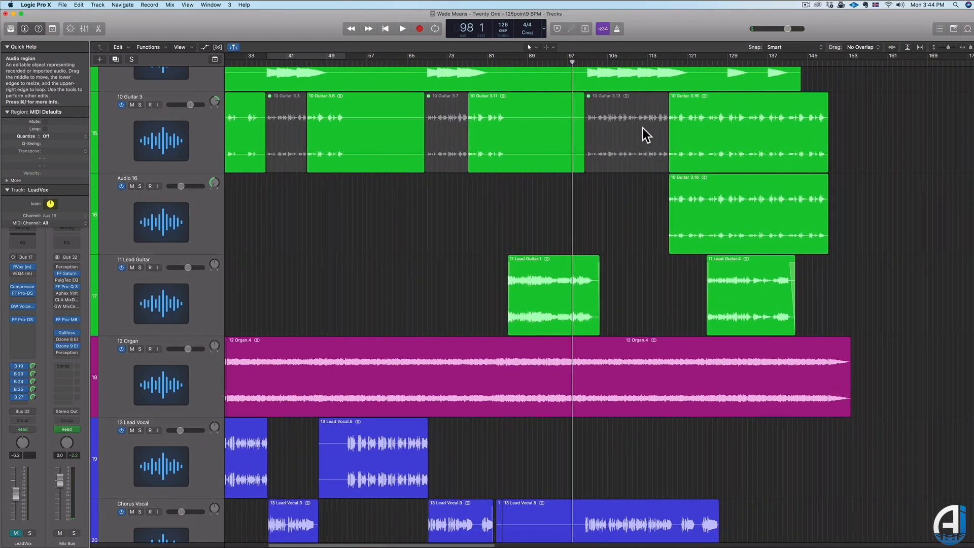
scroll(642, 133, up, 8)
scroll(627, 135, right, 1)
scroll(623, 134, down, 3)
scroll(574, 127, up, 7)
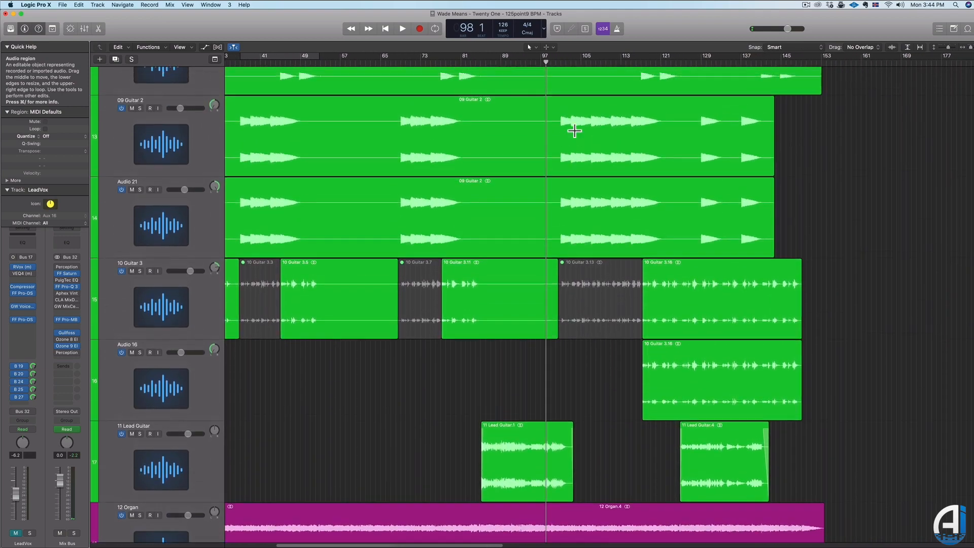
scroll(525, 113, down, 2)
scroll(525, 113, up, 9)
scroll(526, 114, down, 14)
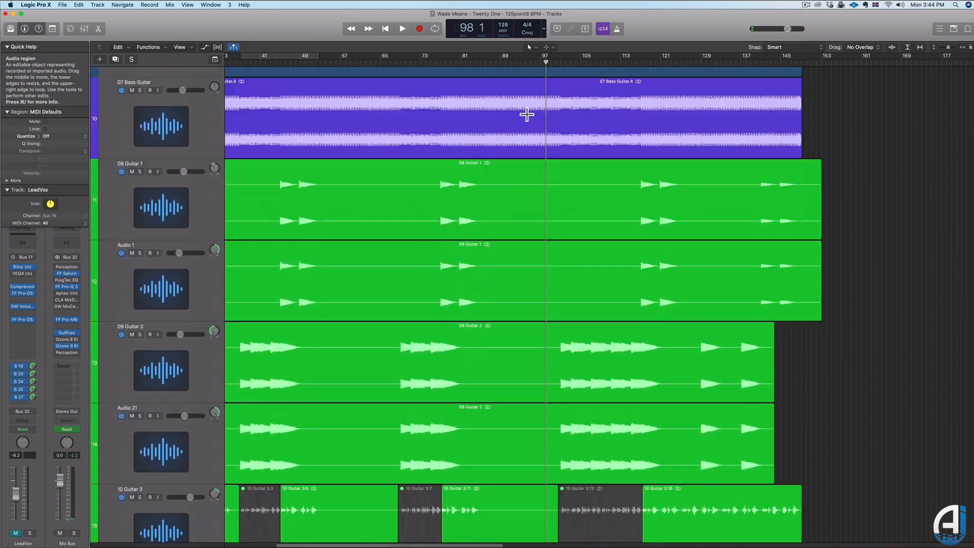
scroll(540, 206, up, 3)
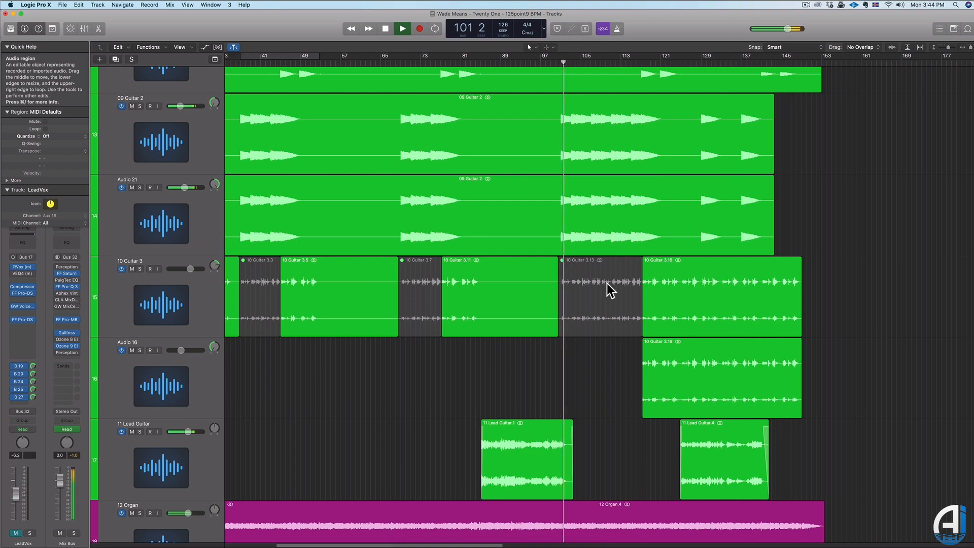
scroll(606, 283, right, 3)
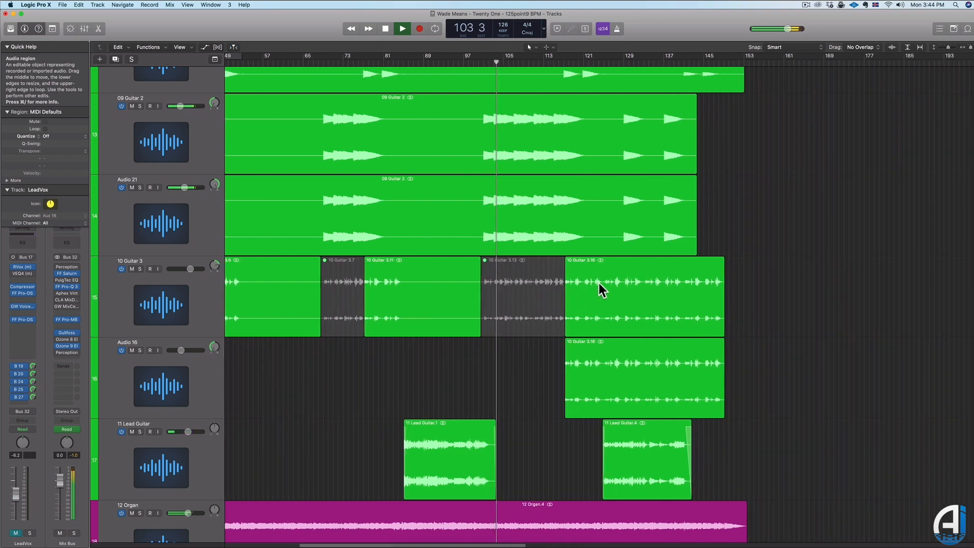
scroll(598, 283, right, 2)
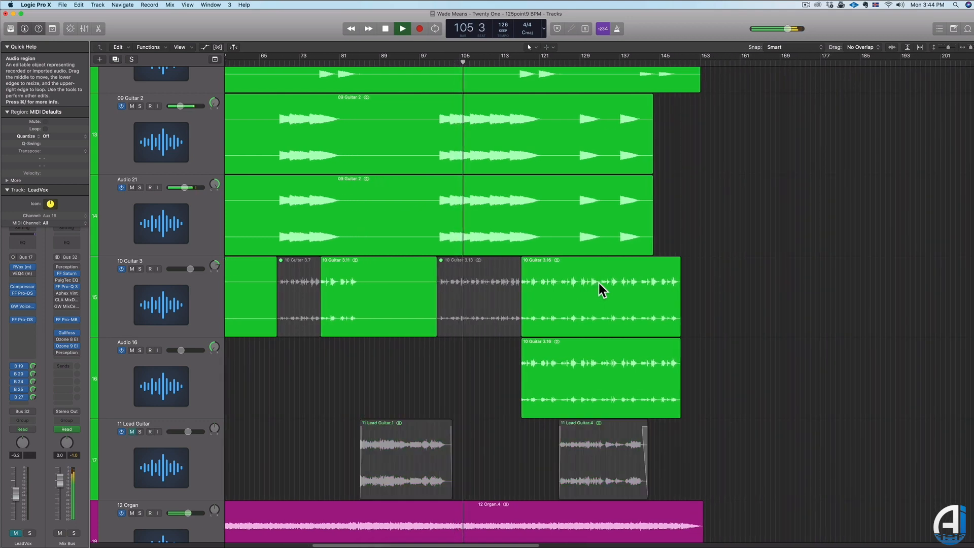
Centre the pan of the Audio 21 and 09 Guitar 2 tracks to hear the doubled guitars without stereo width.
click(182, 206)
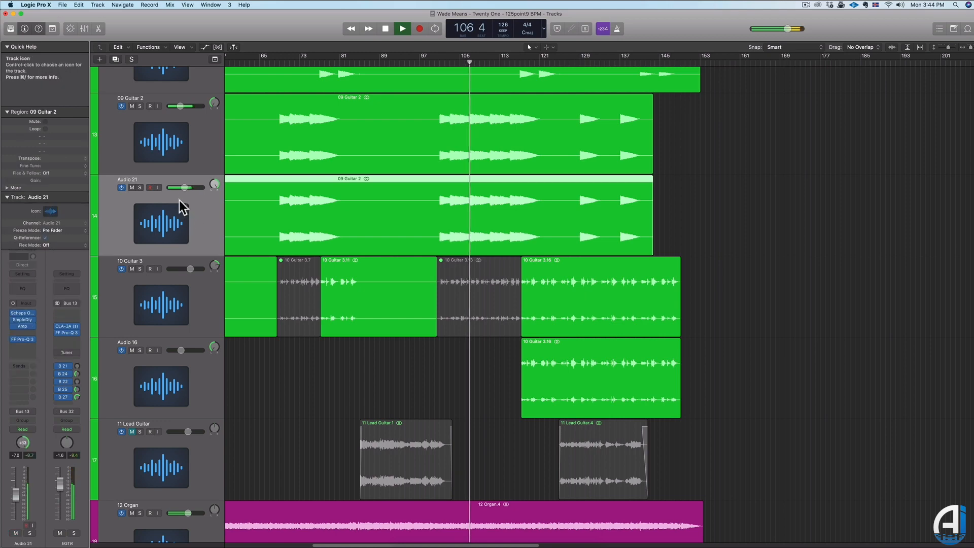
alt+click(214, 184)
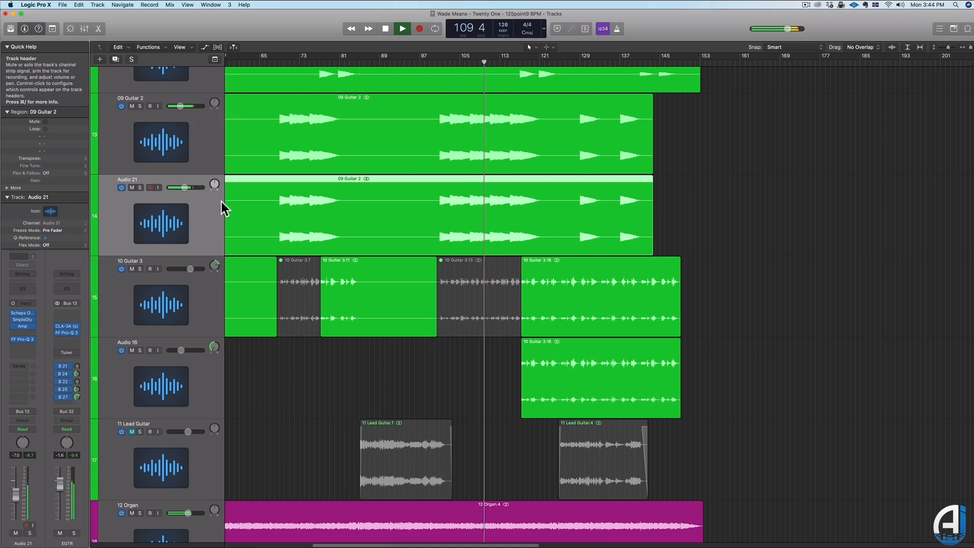
scroll(214, 102, up, 3)
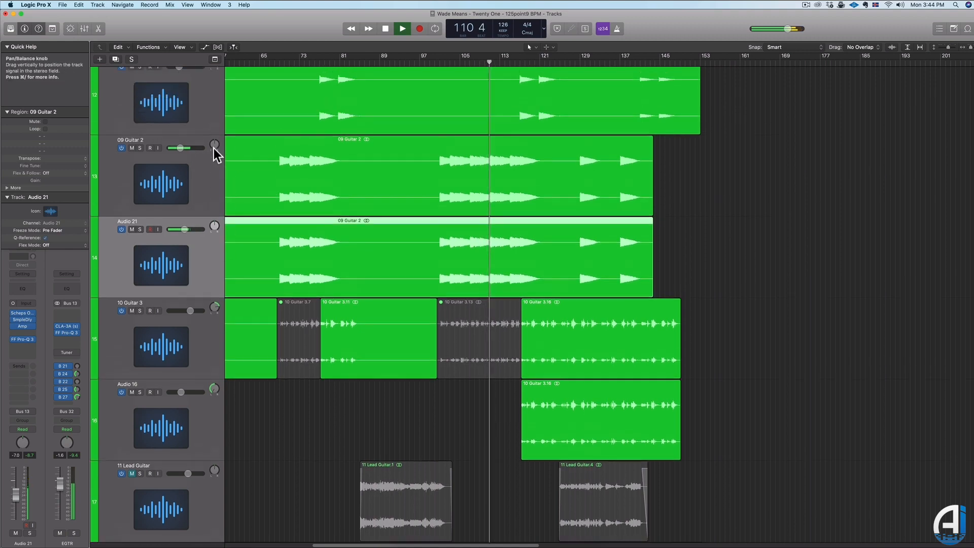
Pan 09 Guitar 2 left to -64 and Audio 21 right to about +63 during playback.
drag(214, 157, 212, 305)
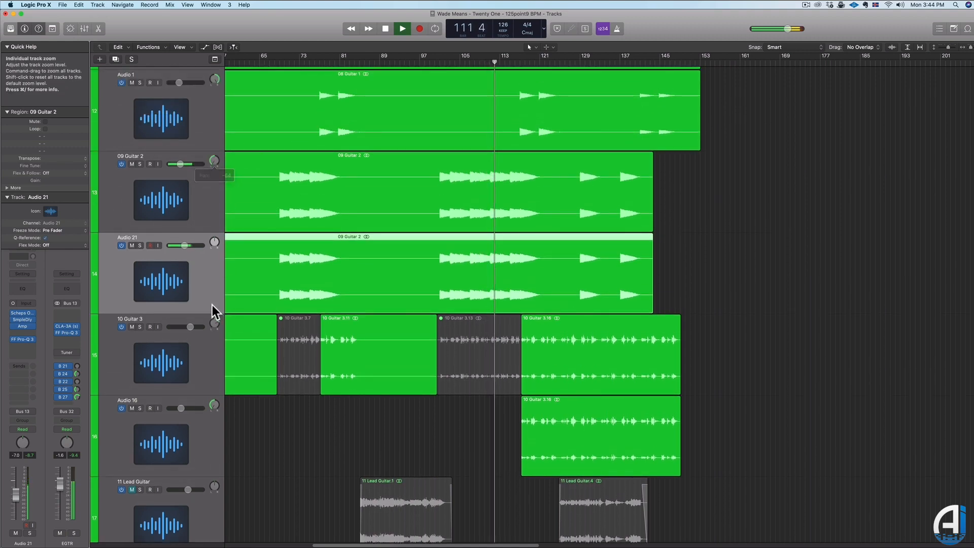
drag(214, 241, 216, 177)
Follow the playback past bar 117 to review how the 10 Guitar 3 and Audio 16 parts join the arrangement.
scroll(353, 164, right, 2)
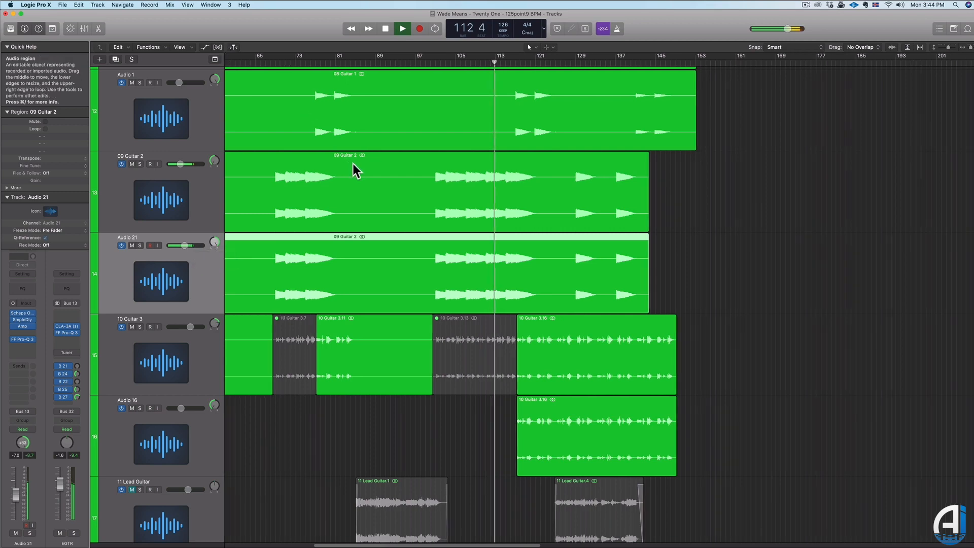
scroll(336, 172, down, 3)
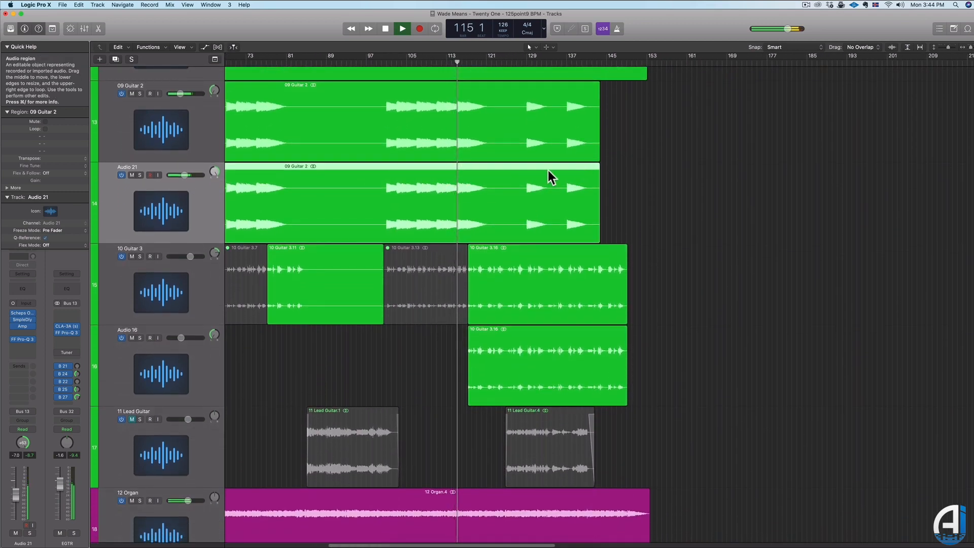
scroll(551, 172, right, 2)
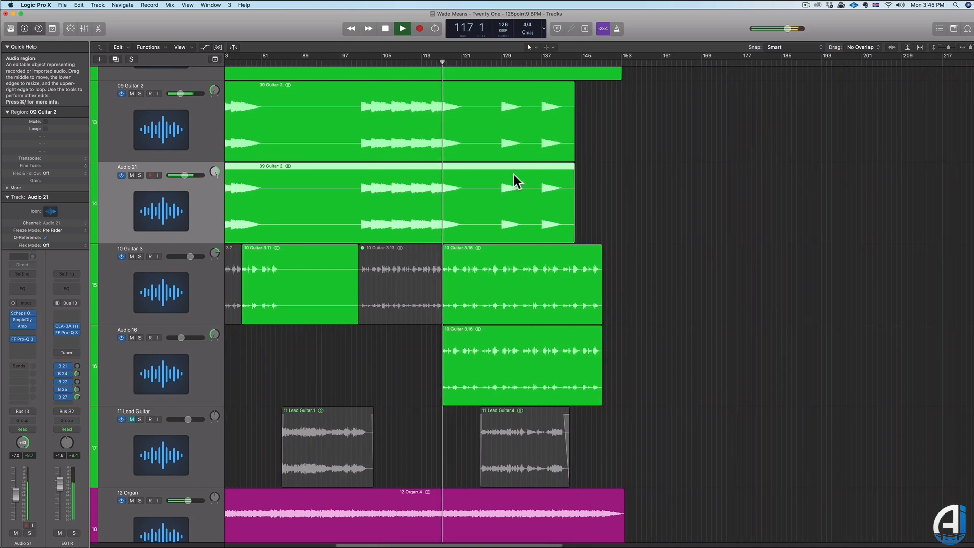
scroll(516, 180, down, 2)
scroll(514, 175, down, 1)
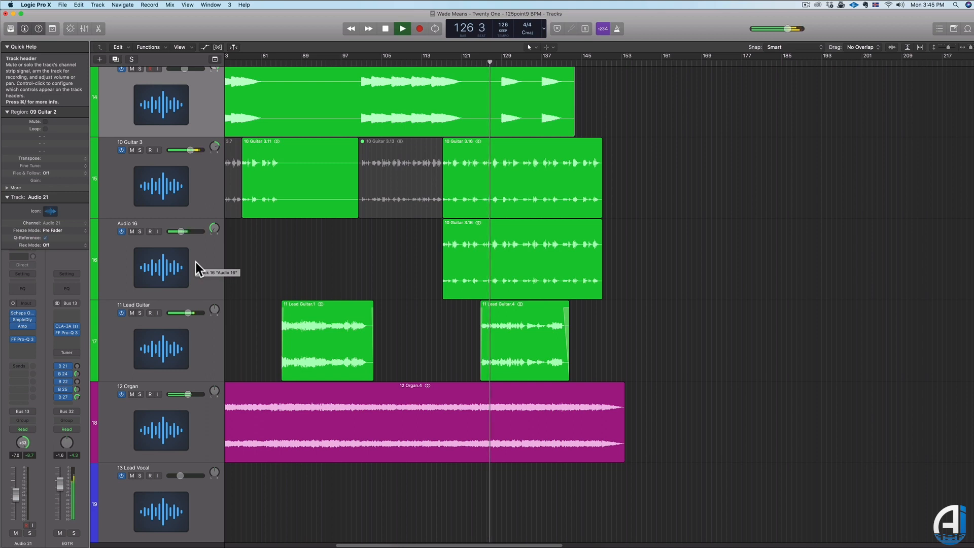
Review the layered guitar tracks from 08 Guitar 1 to 11 Lead Guitar during playback, and stop playback at bar 133.
scroll(446, 266, up, 2)
scroll(445, 267, up, 5)
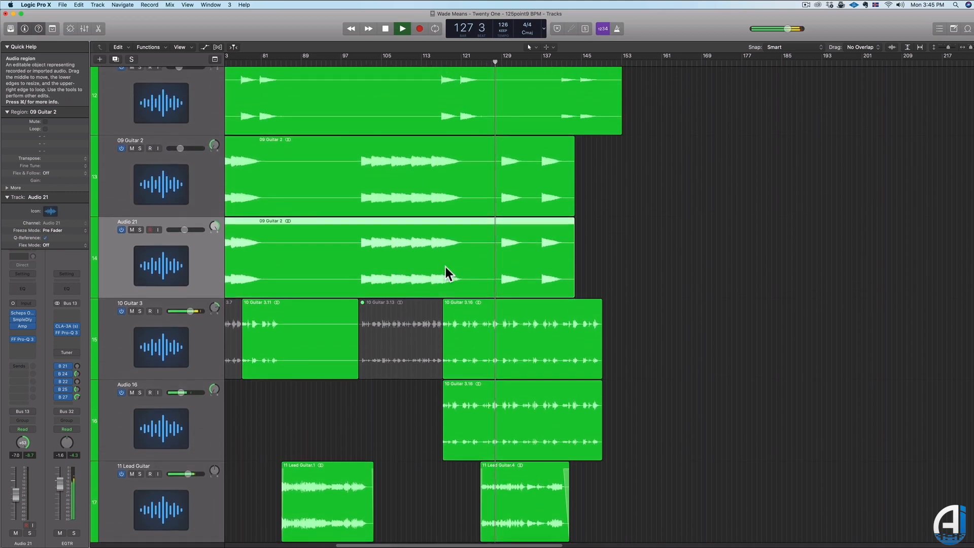
scroll(445, 267, down, 5)
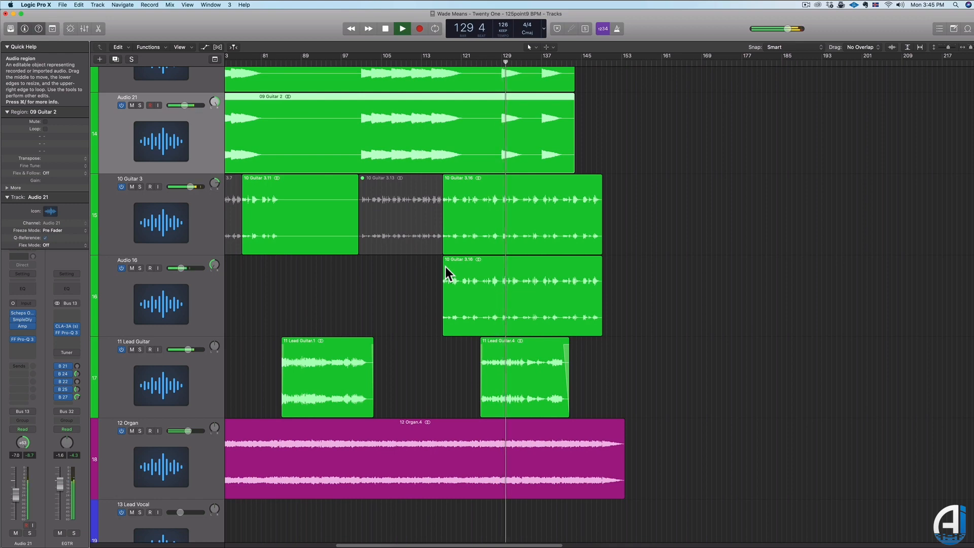
scroll(446, 267, up, 14)
scroll(446, 267, down, 5)
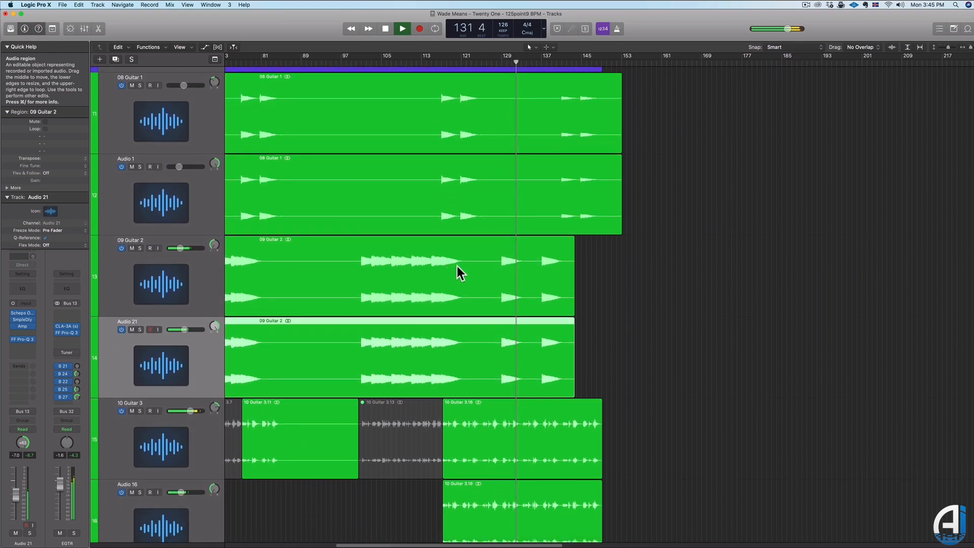
scroll(461, 265, down, 1)
scroll(461, 265, up, 7)
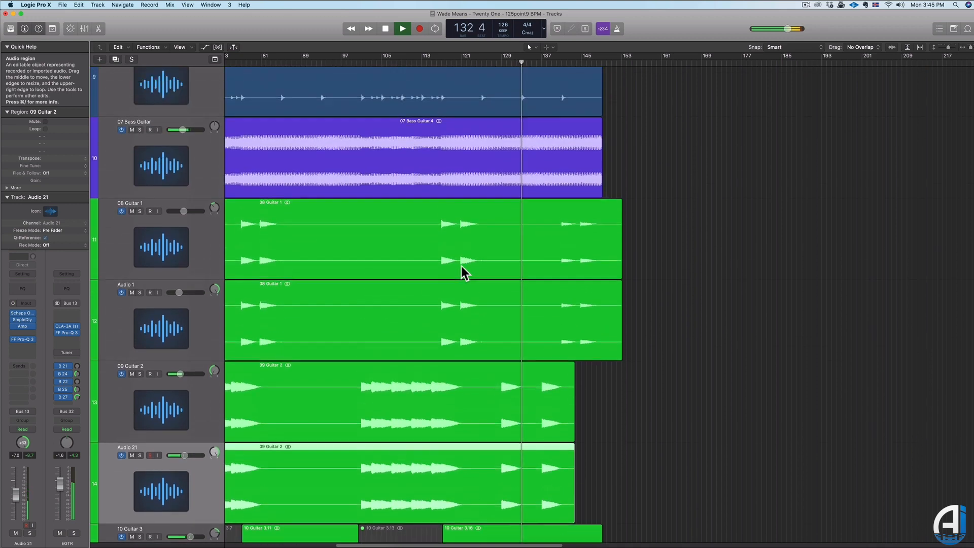
scroll(461, 266, down, 7)
key(space)
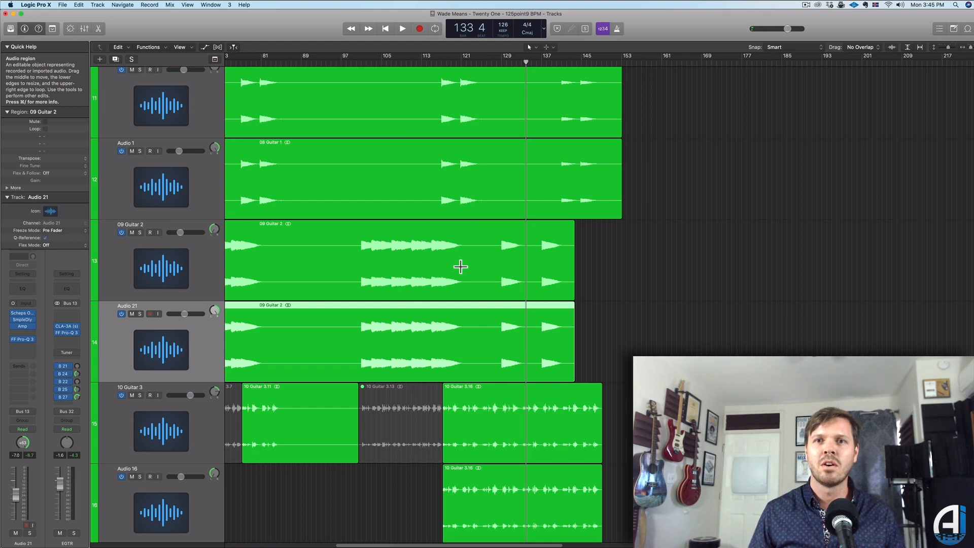
scroll(460, 266, down, 3)
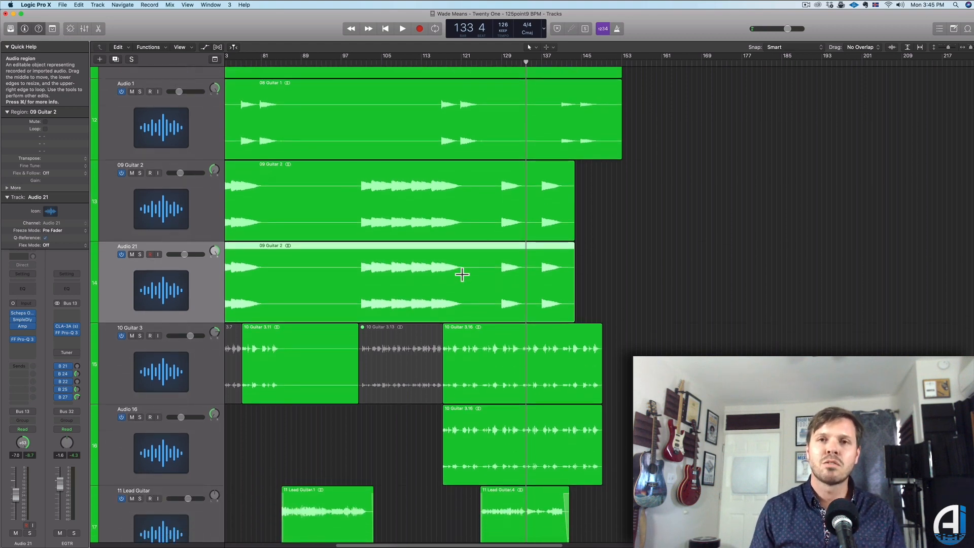